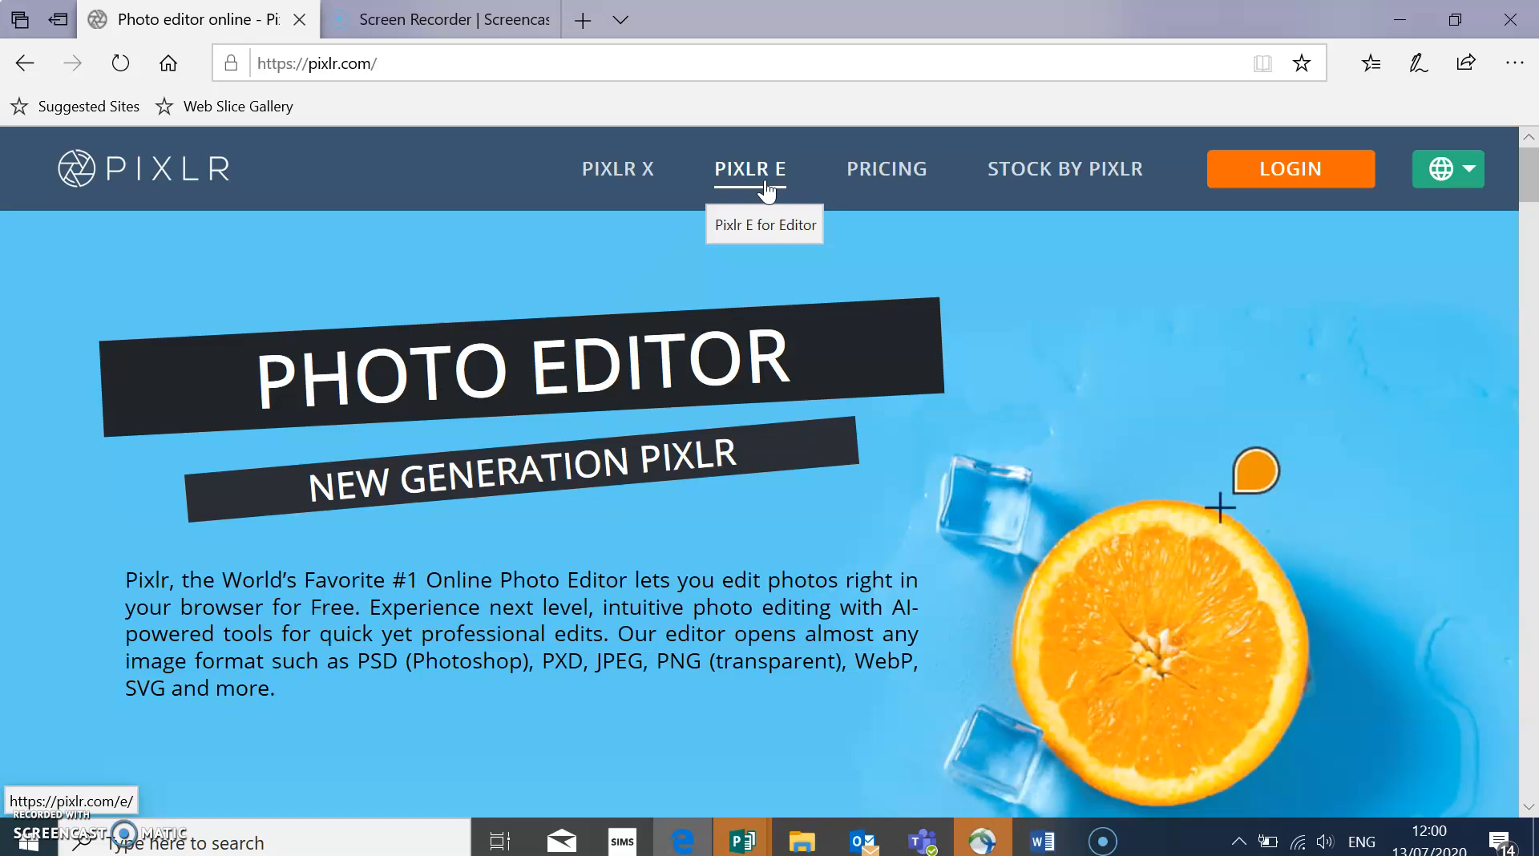
# Open the "dried leaves" image in Pixlr X.
pyautogui.click(642, 189)
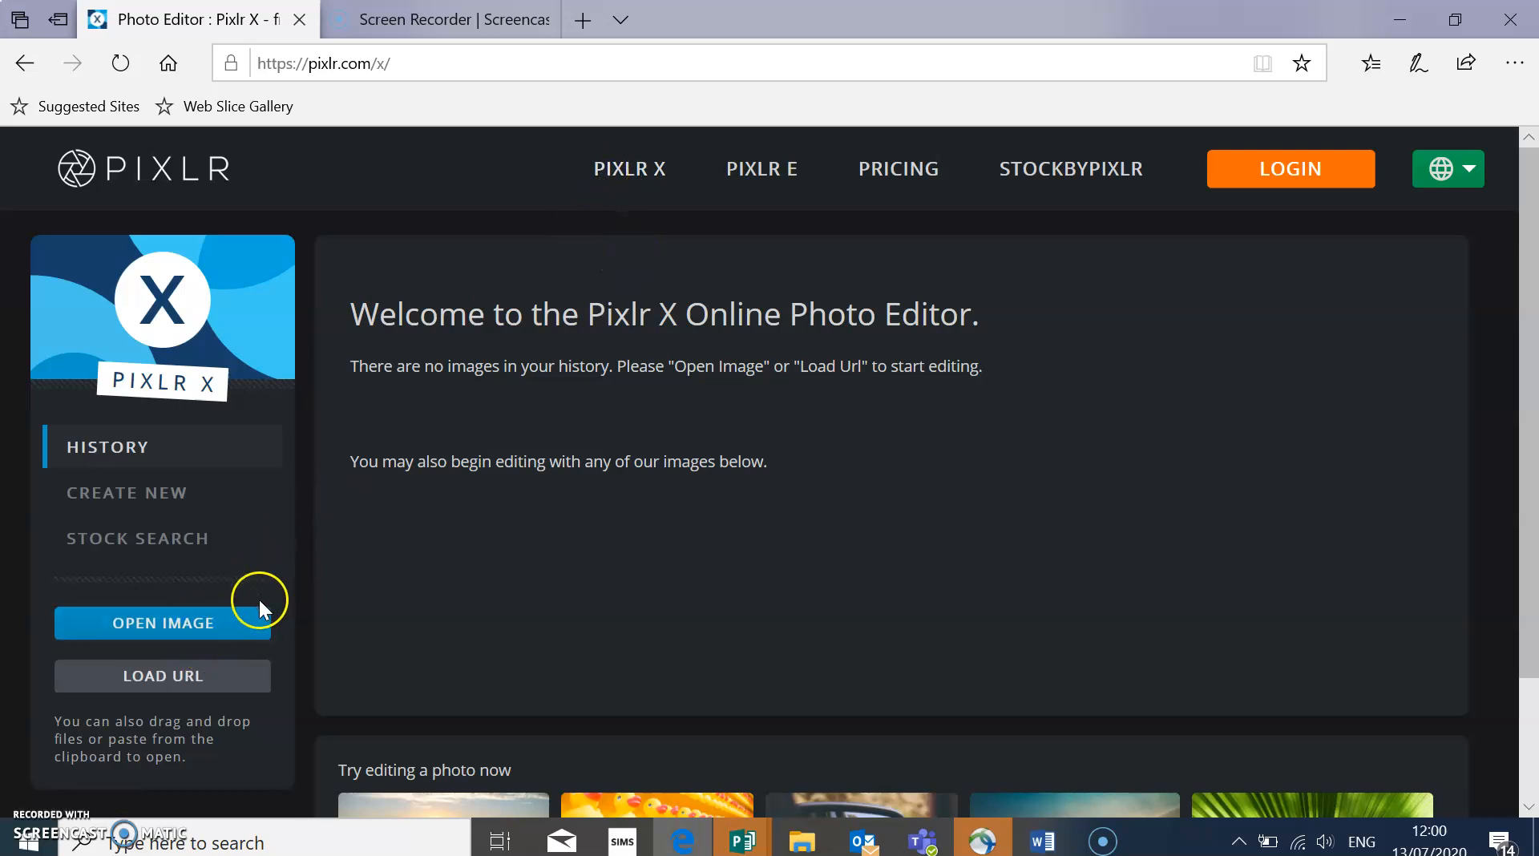
pyautogui.click(202, 631)
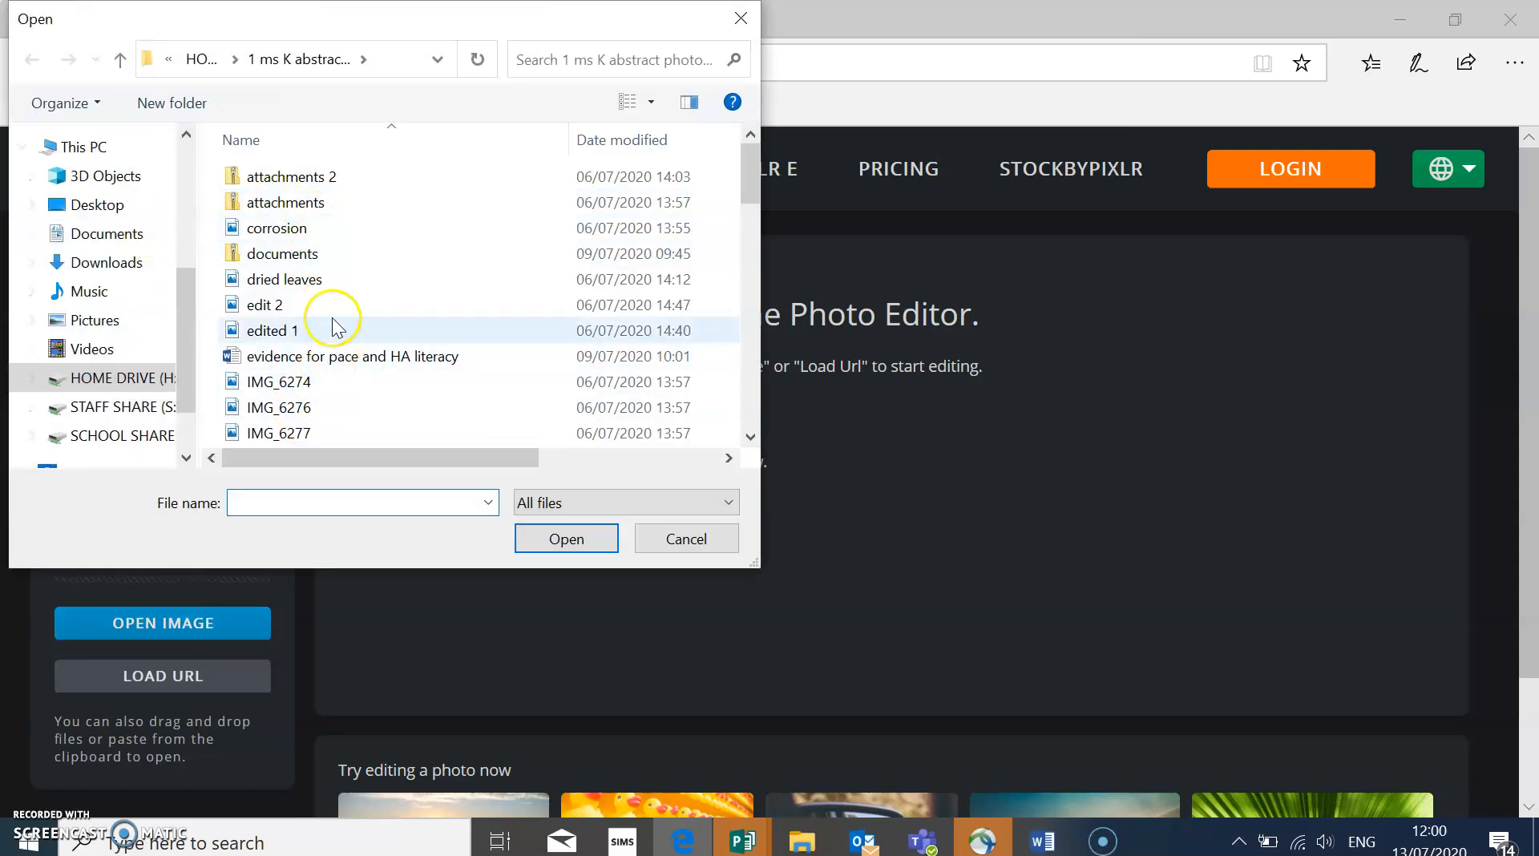
pyautogui.click(334, 282)
pyautogui.click(564, 545)
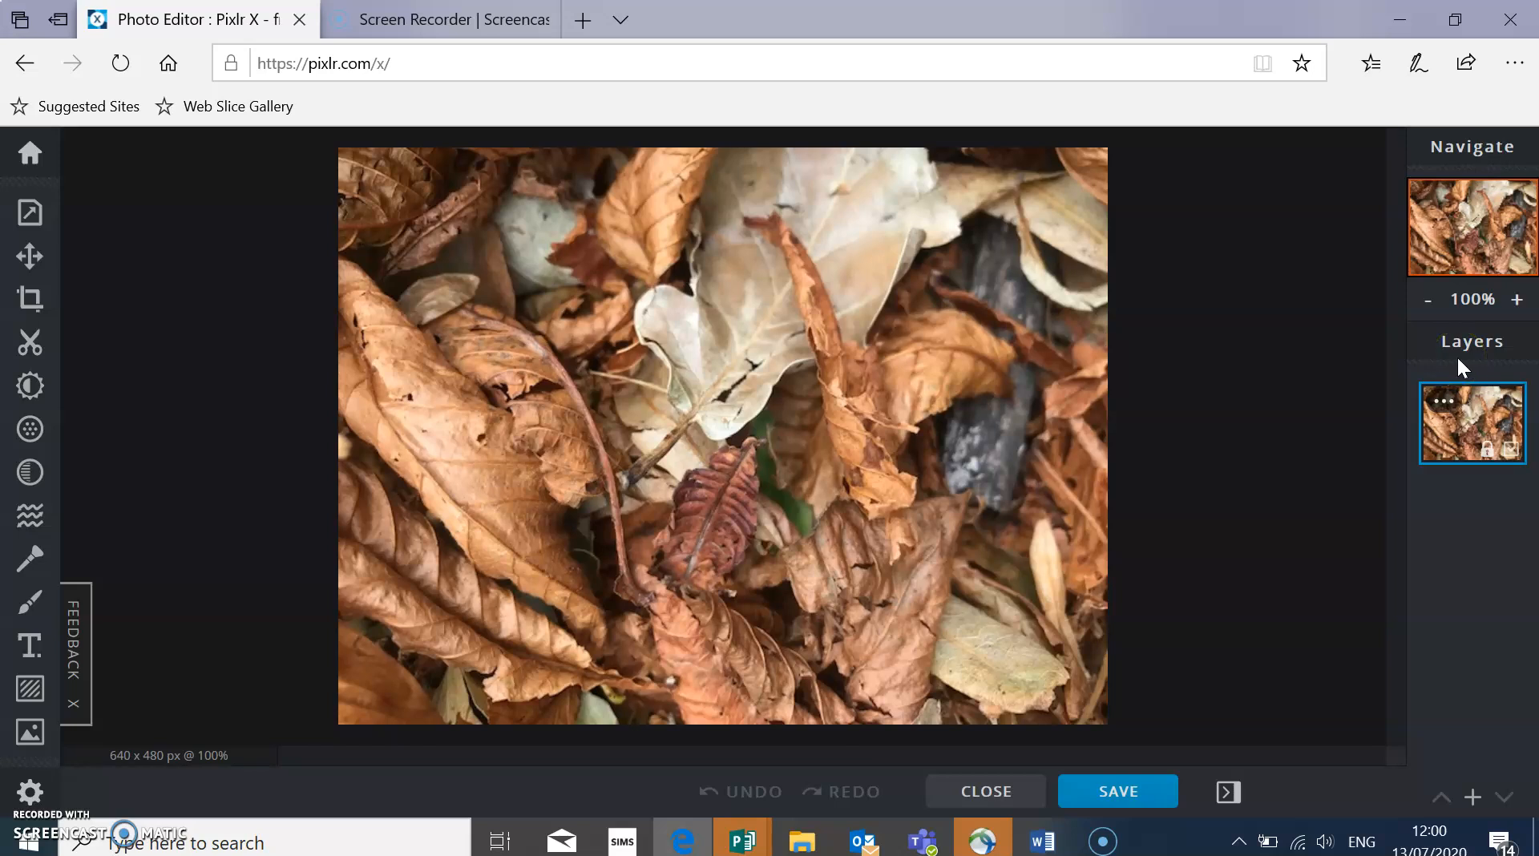
# Add an empty layer above the dried leaves photo.
pyautogui.click(1516, 299)
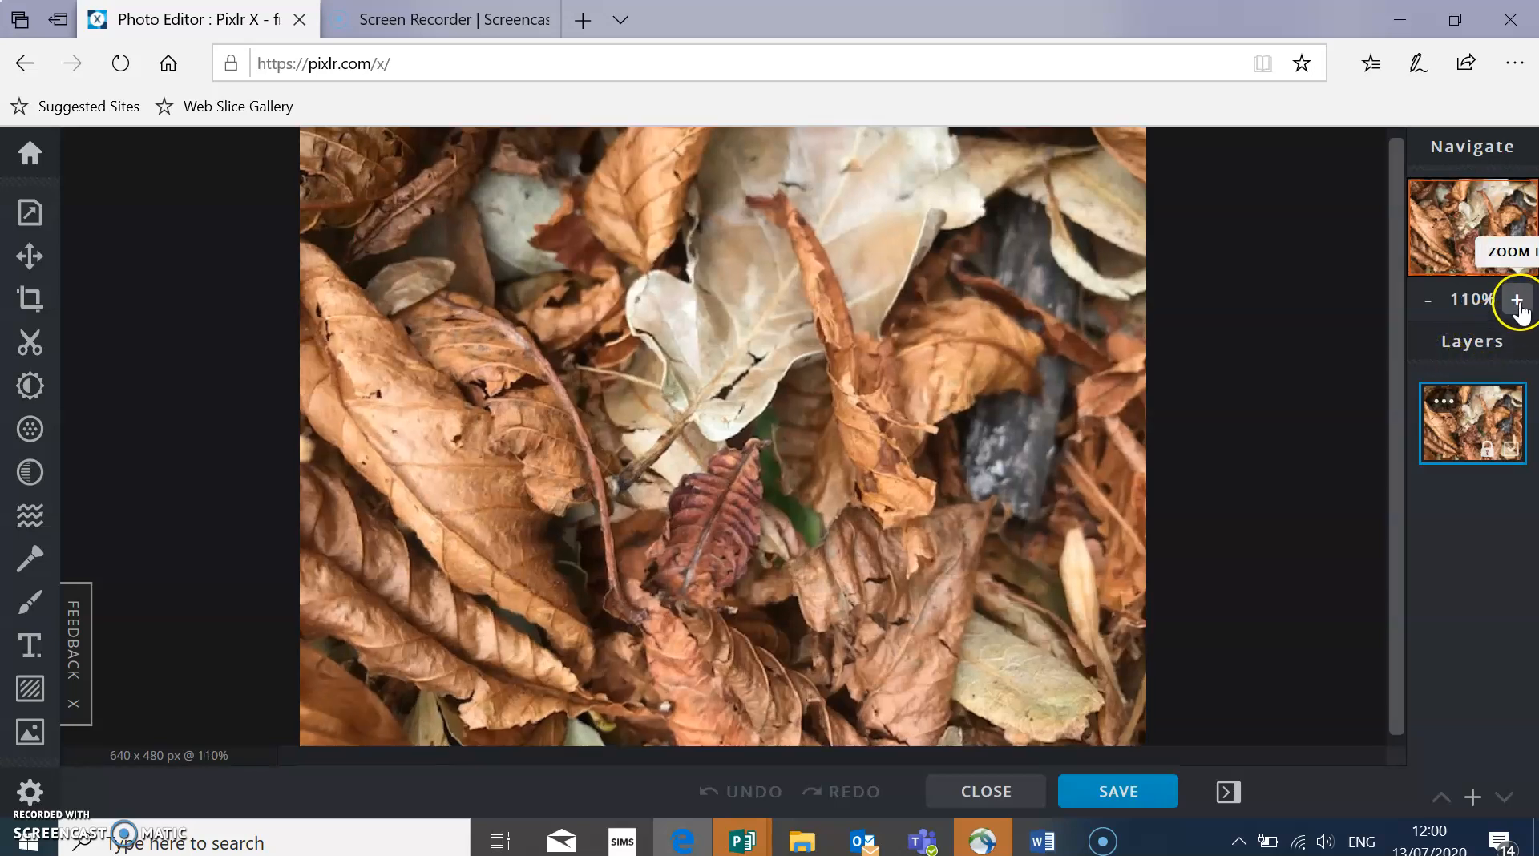
pyautogui.click(1428, 301)
pyautogui.click(1472, 796)
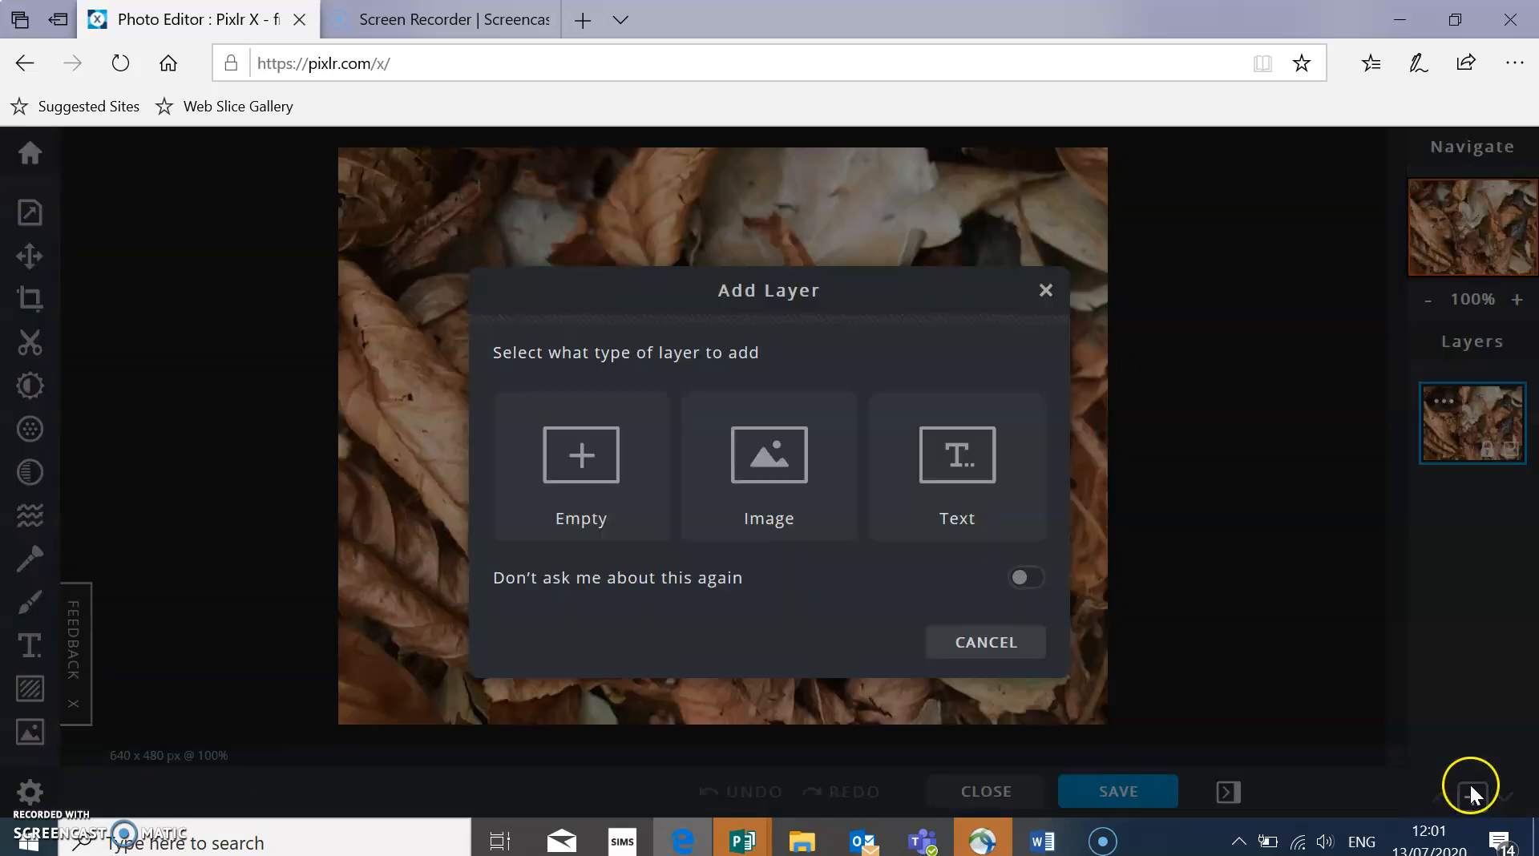
pyautogui.click(565, 514)
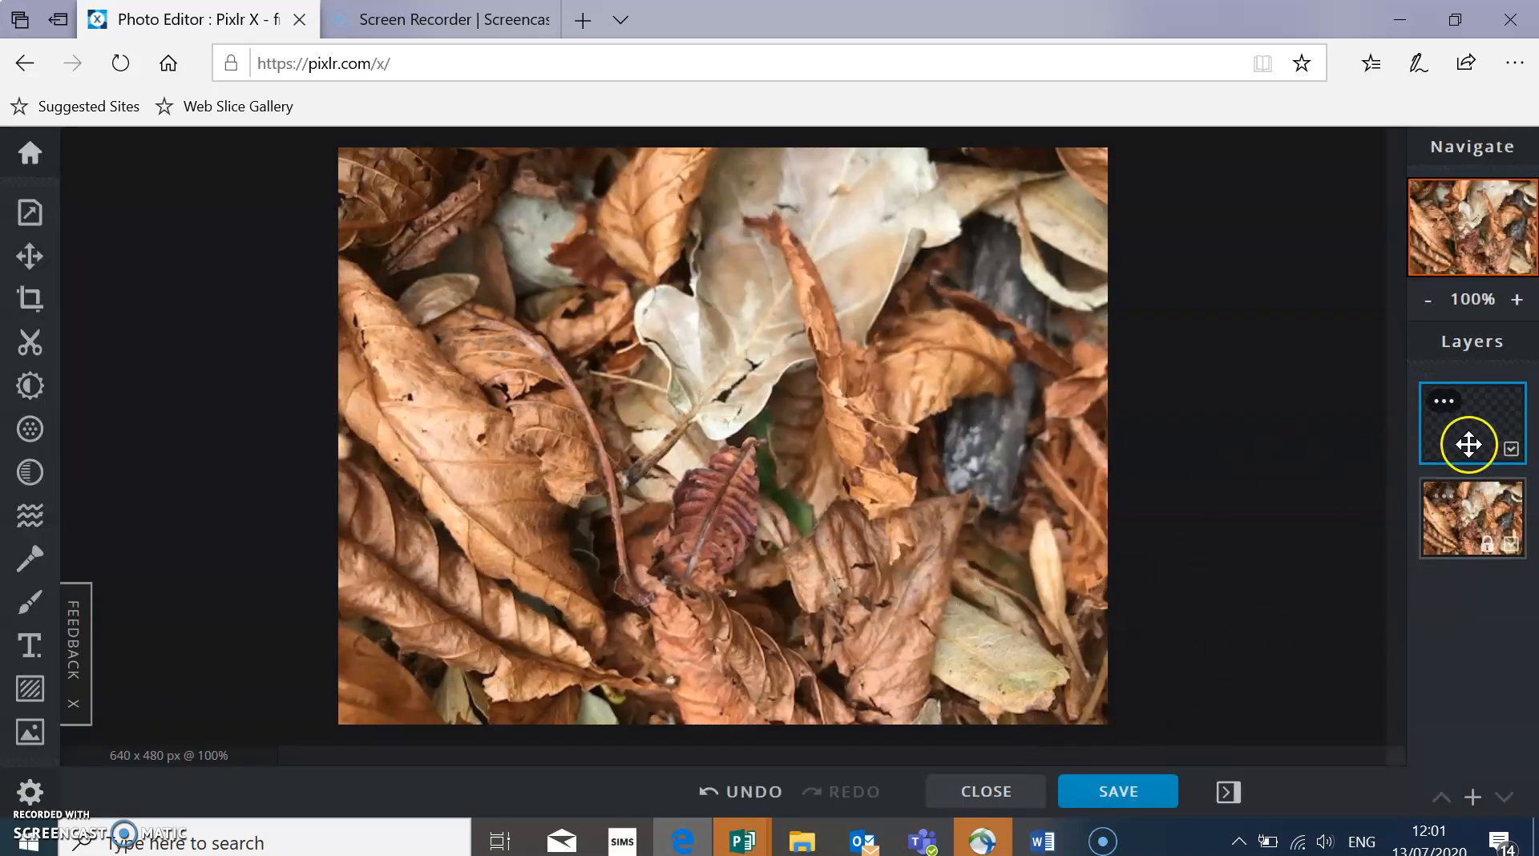
# Switch between the empty layer and the photo layer, and view the photo layer's settings.
pyautogui.click(1458, 537)
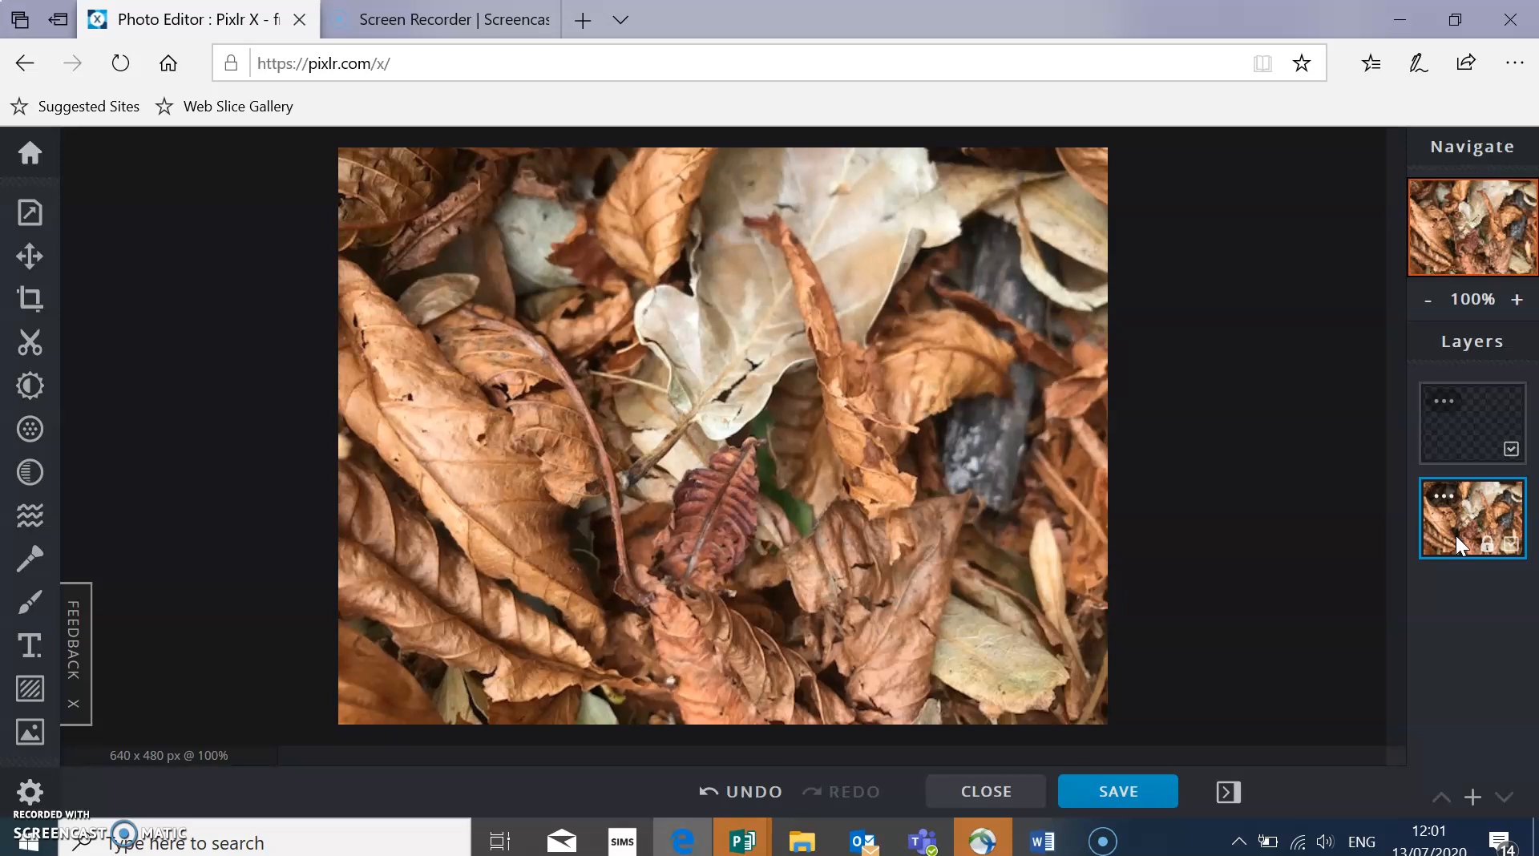
pyautogui.click(1463, 417)
pyautogui.click(1460, 504)
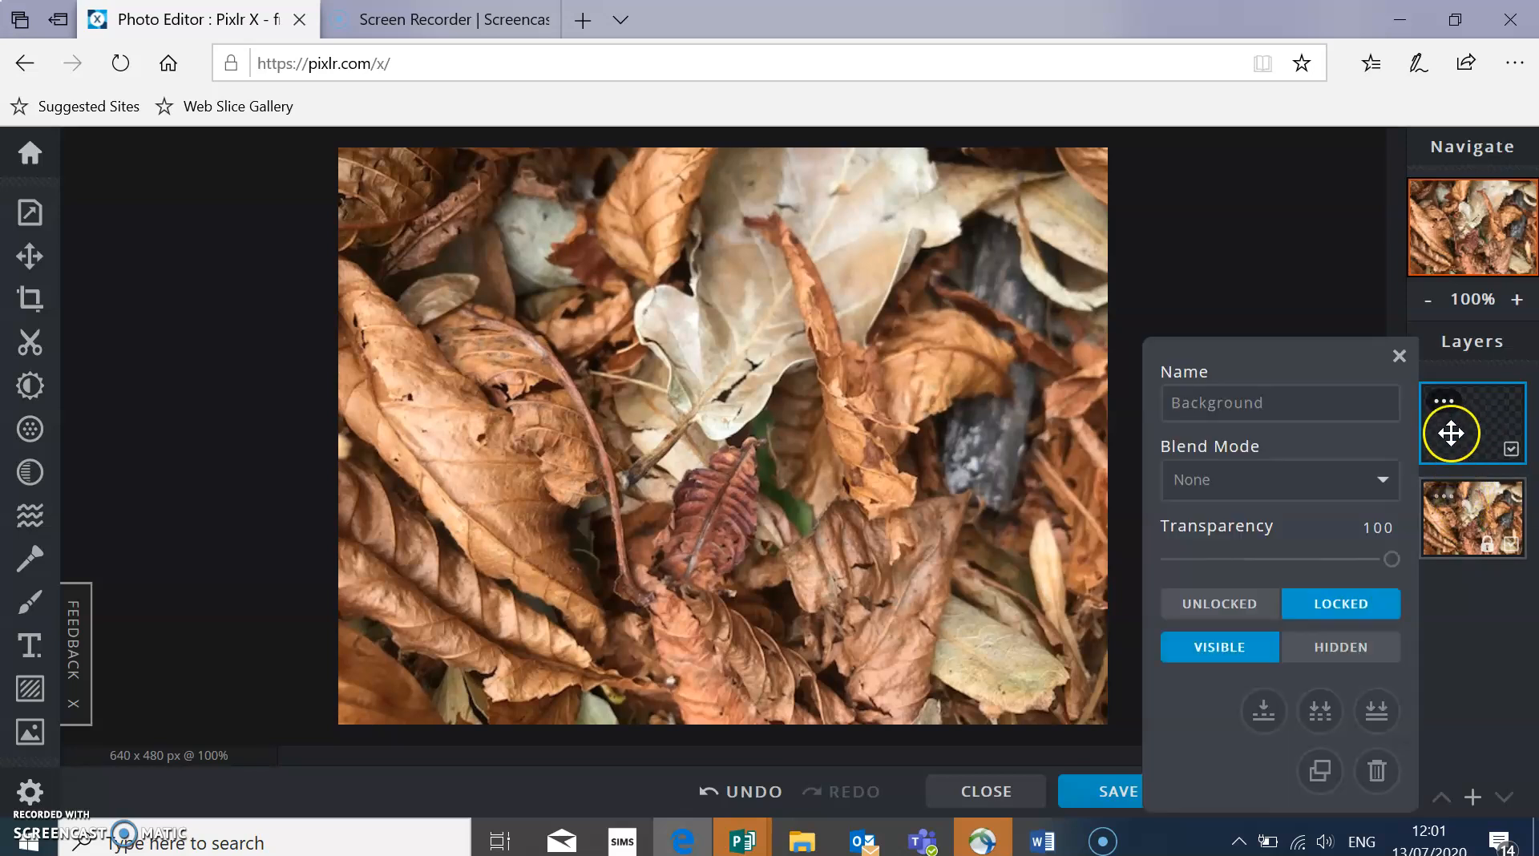
pyautogui.click(1484, 499)
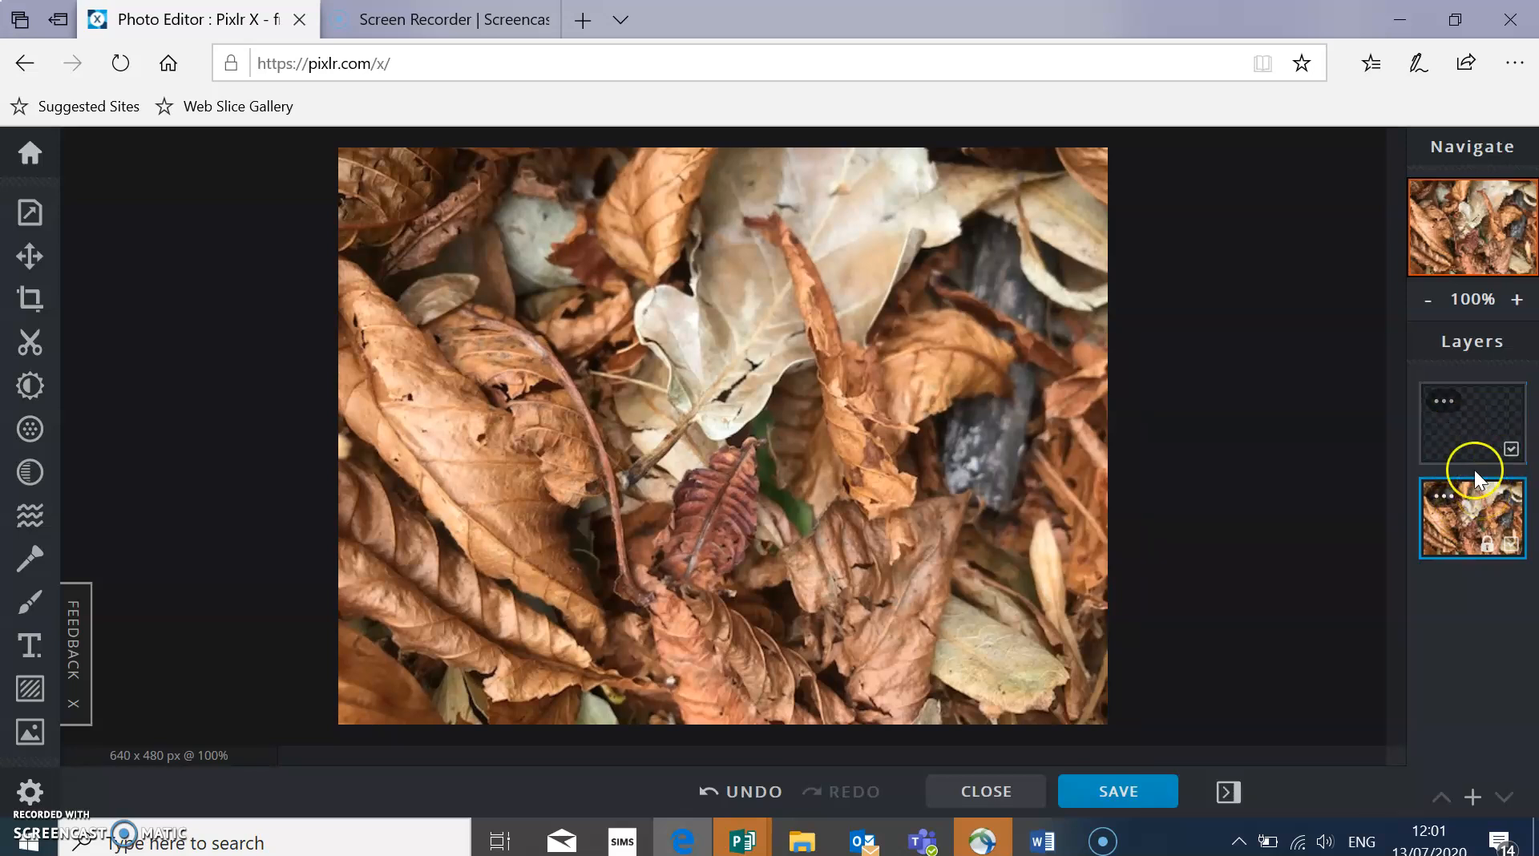
pyautogui.click(1489, 538)
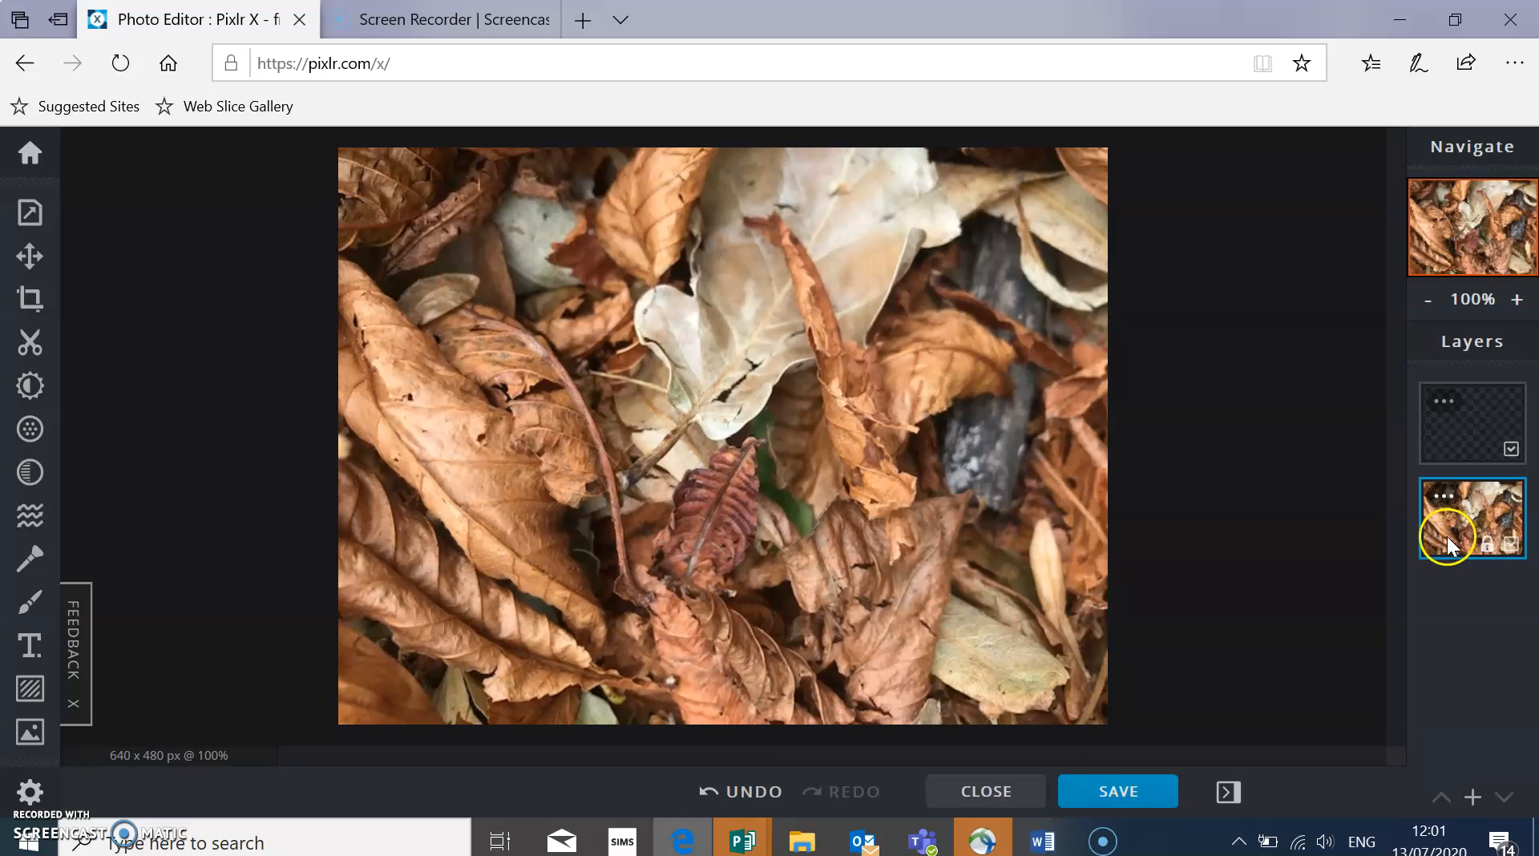
pyautogui.click(1449, 443)
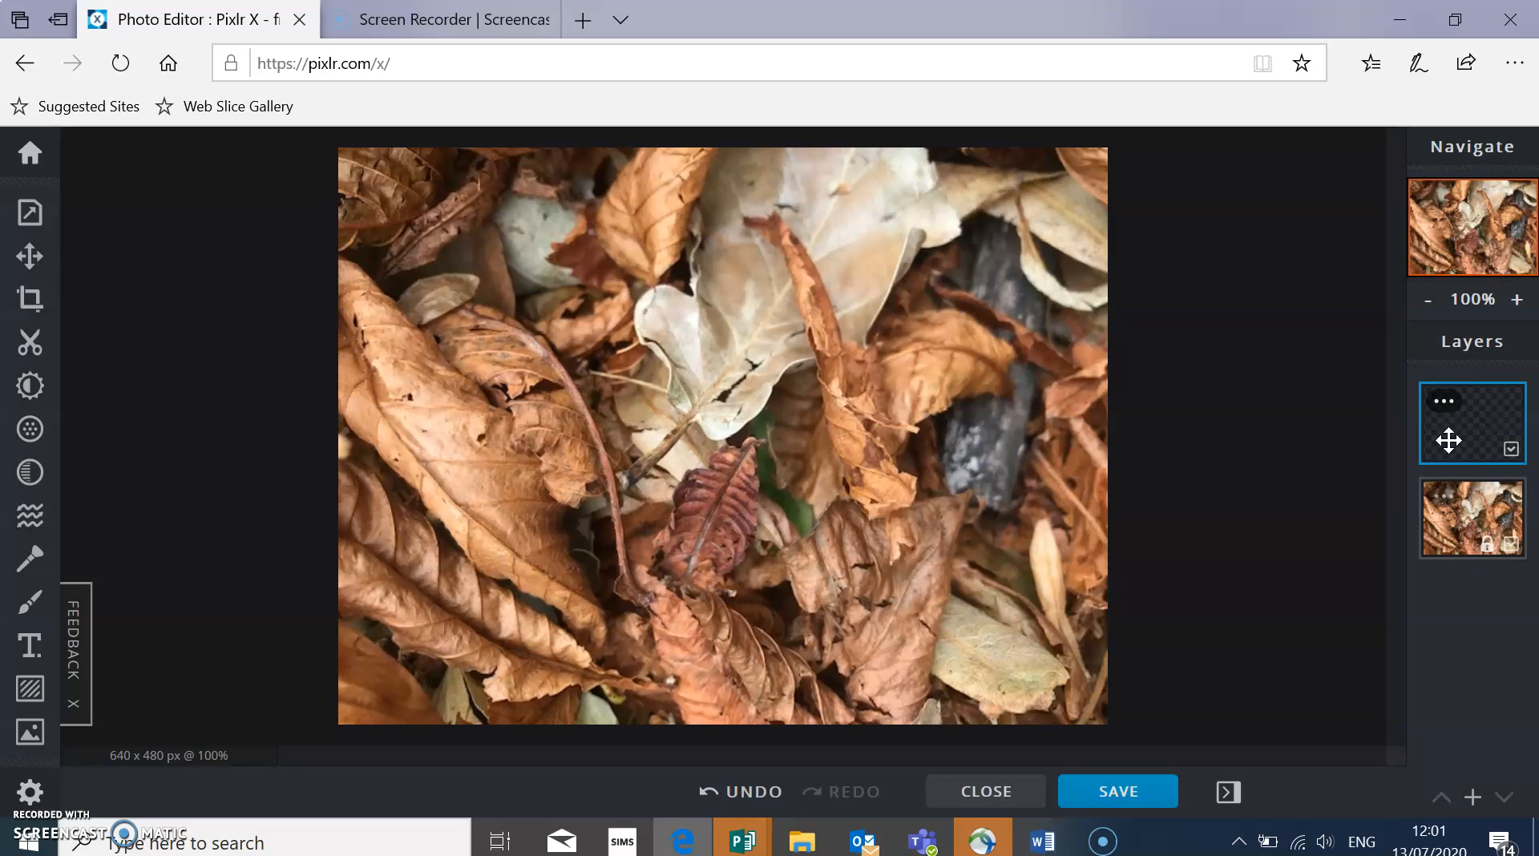
pyautogui.click(1437, 536)
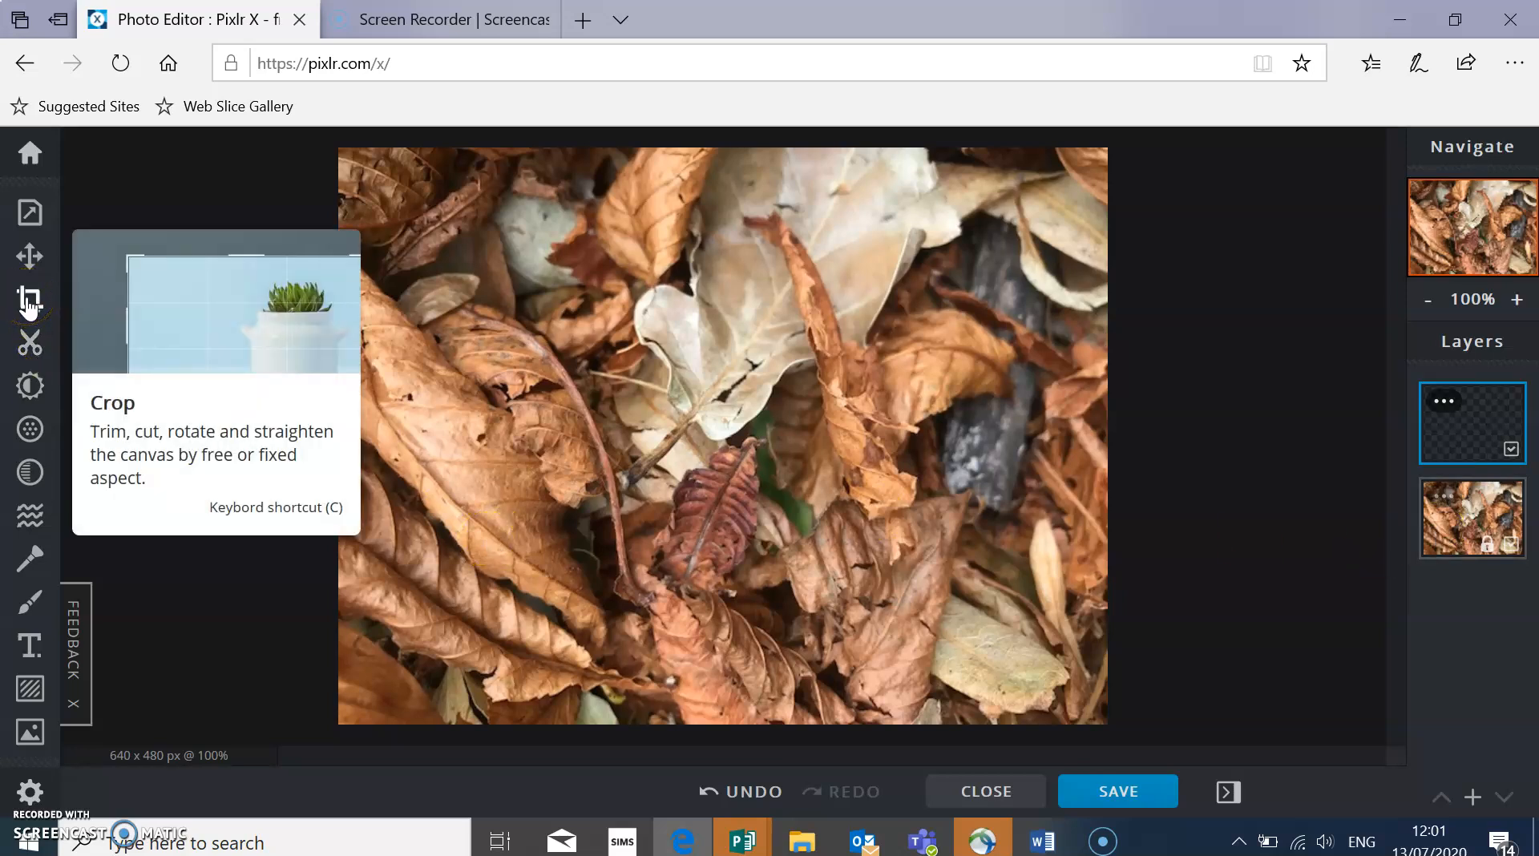
# Crop the image to about 464 × 347 px around the pale leaf and the small red leaf.
pyautogui.click(29, 301)
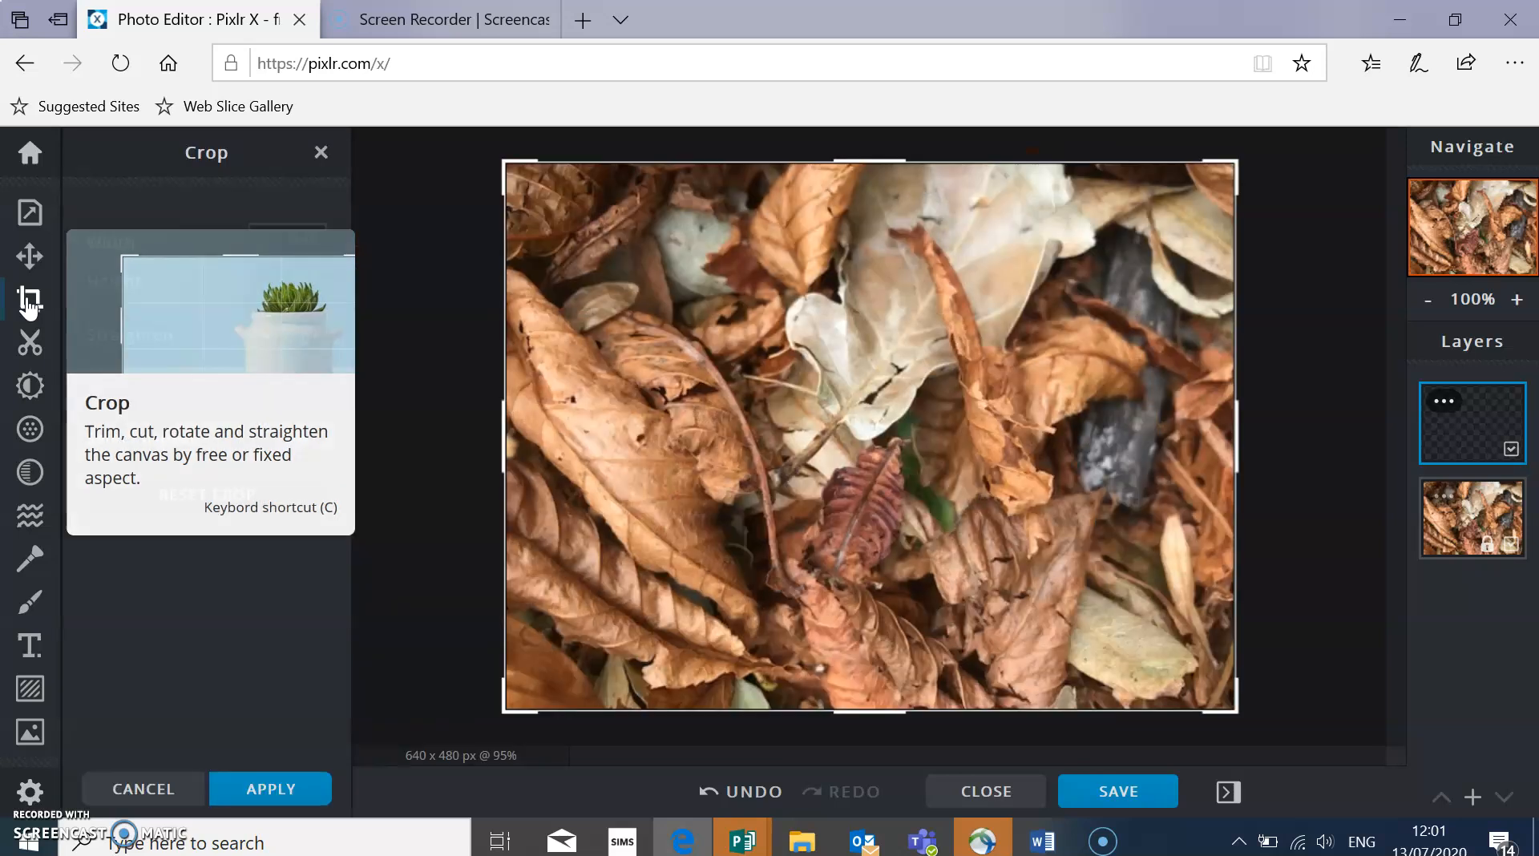
pyautogui.click(506, 167)
pyautogui.moveTo(504, 159); pyautogui.dragTo(553, 258)
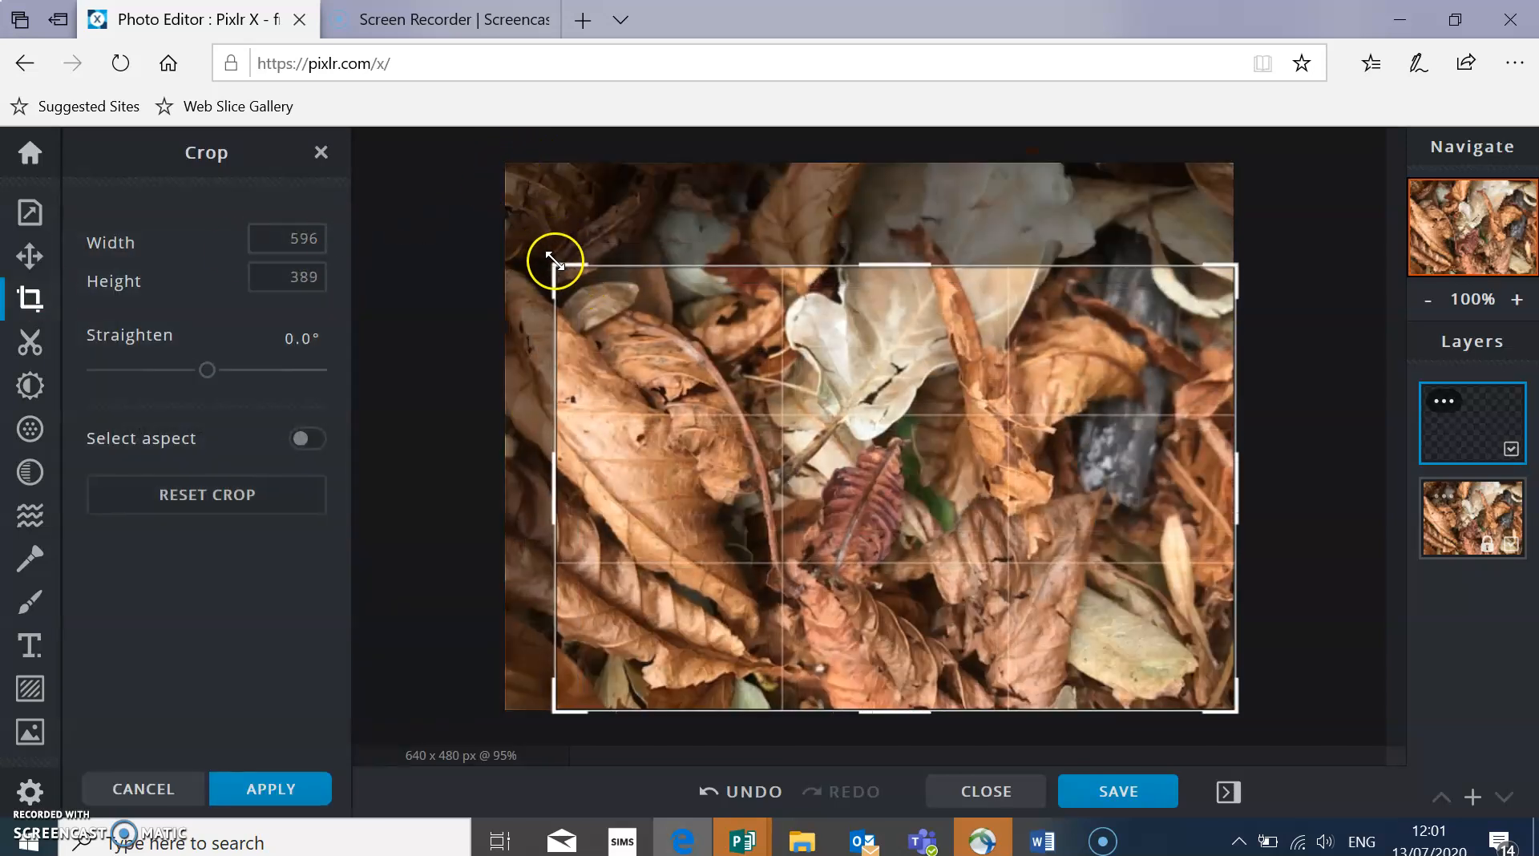
pyautogui.moveTo(1237, 264); pyautogui.dragTo(1065, 329)
pyautogui.moveTo(887, 508); pyautogui.dragTo(864, 416)
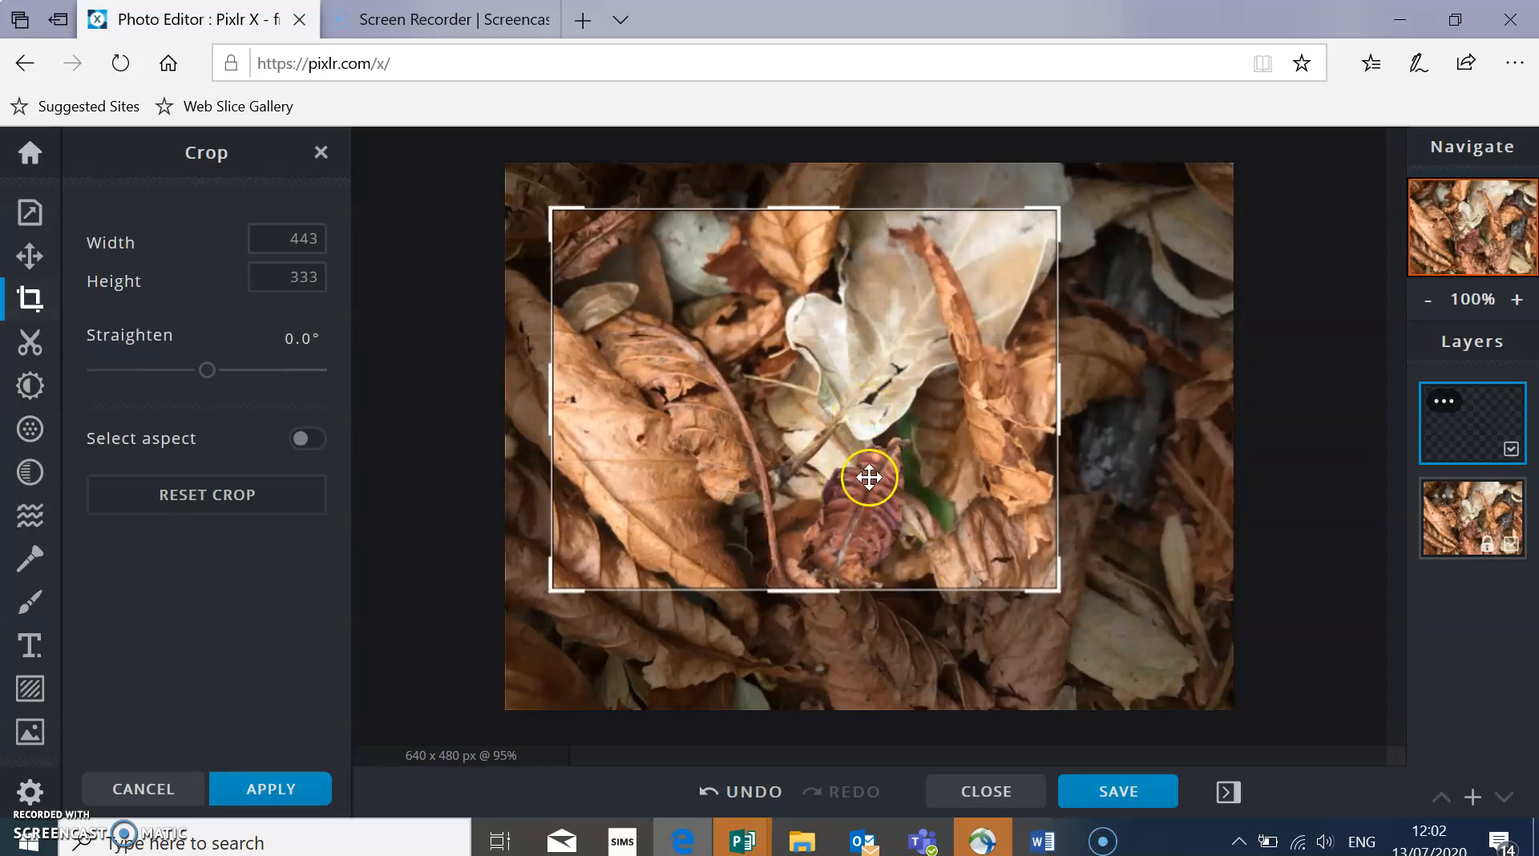
pyautogui.moveTo(781, 530); pyautogui.dragTo(810, 529)
pyautogui.moveTo(1030, 565); pyautogui.dragTo(1085, 605)
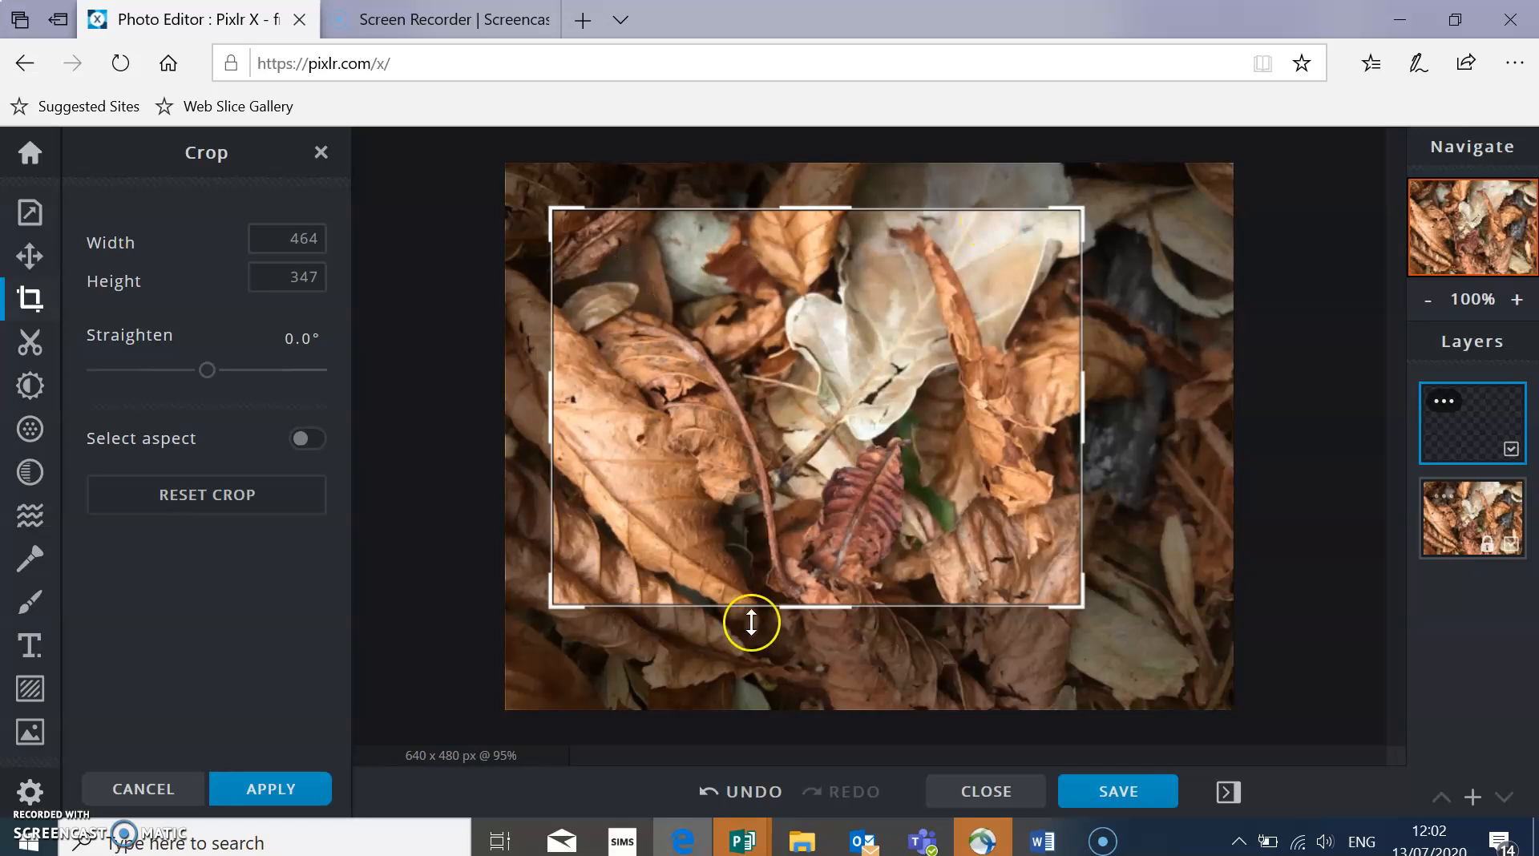
pyautogui.click(273, 790)
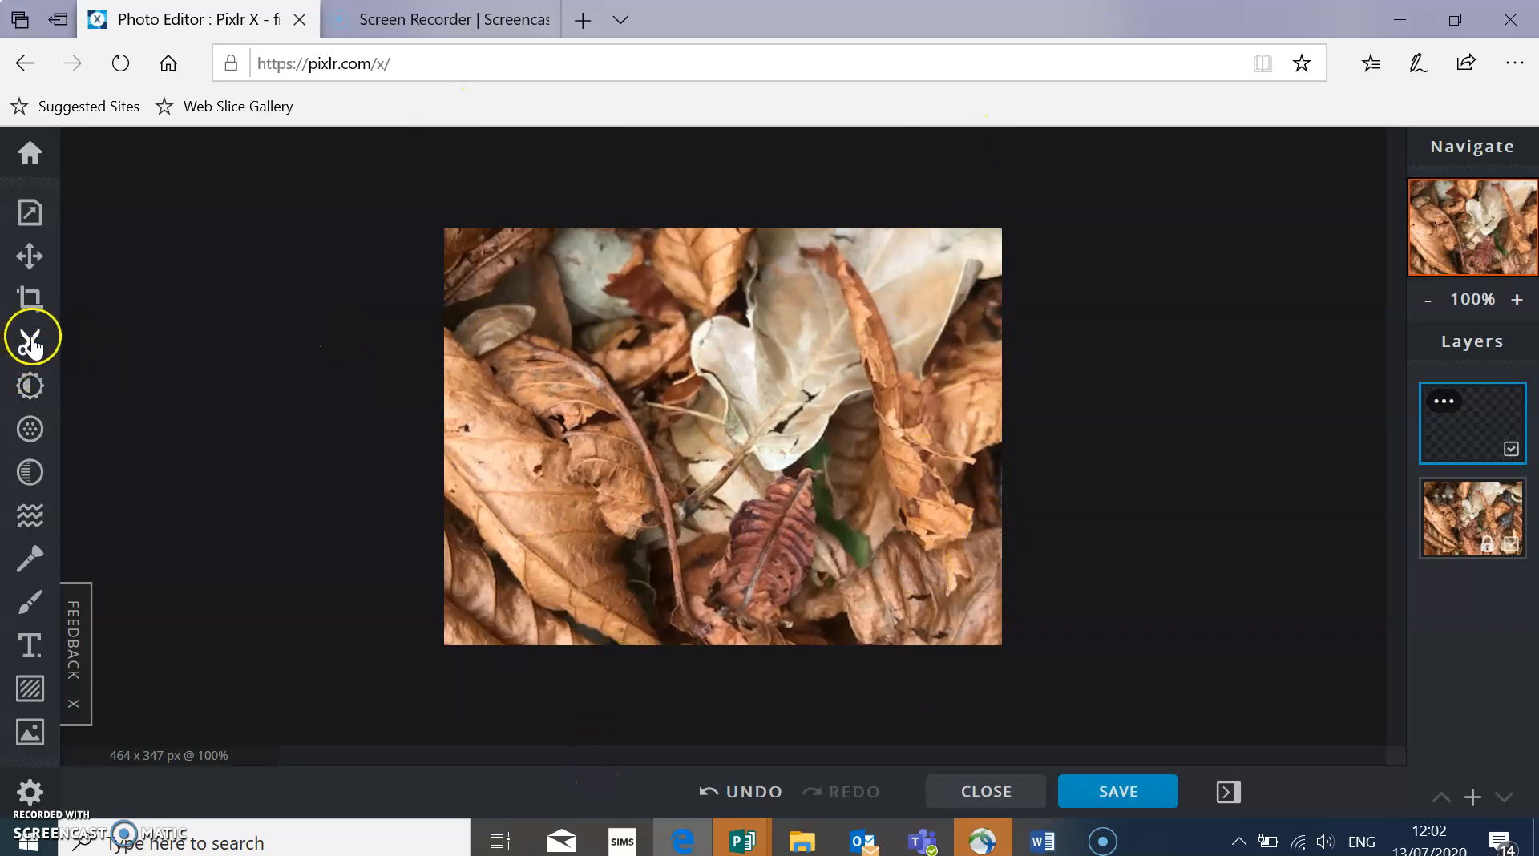
# Bring up the Adjust tool for the photo layer and try the black & white conversion, leaving it off.
pyautogui.click(30, 387)
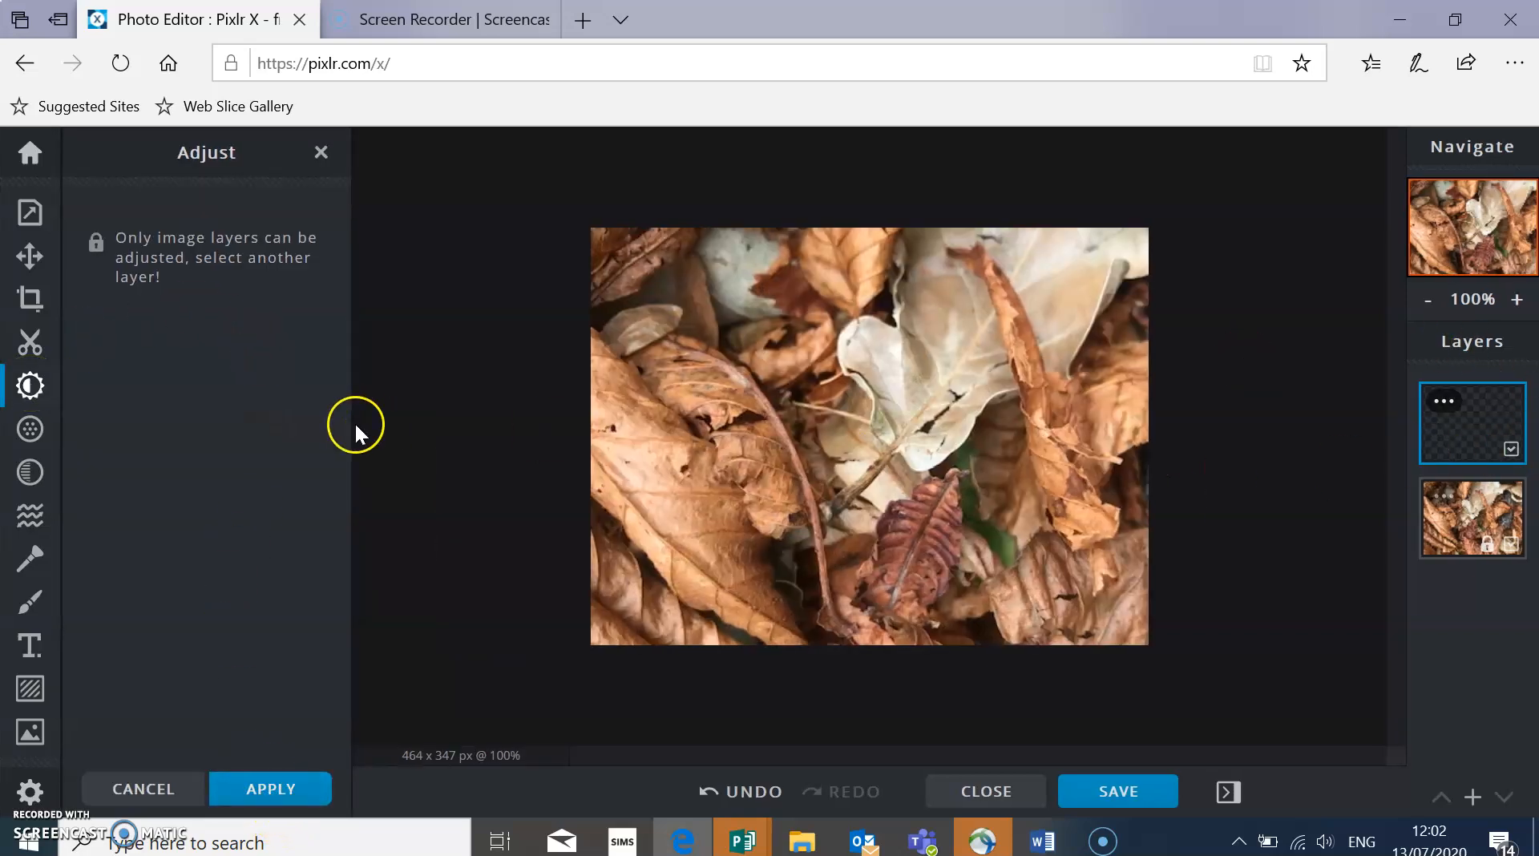
pyautogui.click(1443, 519)
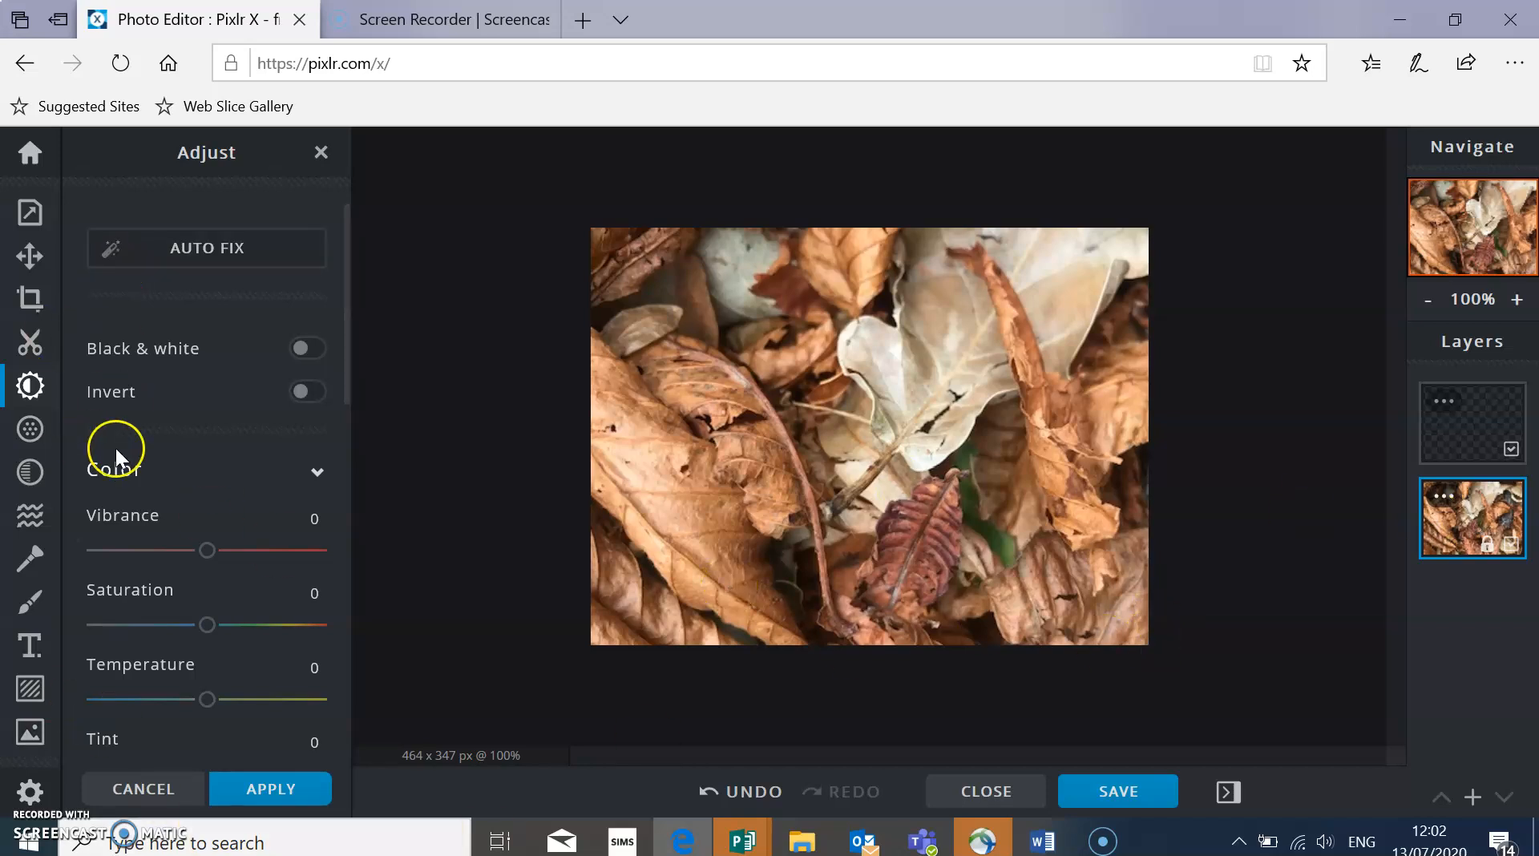
pyautogui.scroll(-2, 201, 481)
pyautogui.scroll(2, 216, 497)
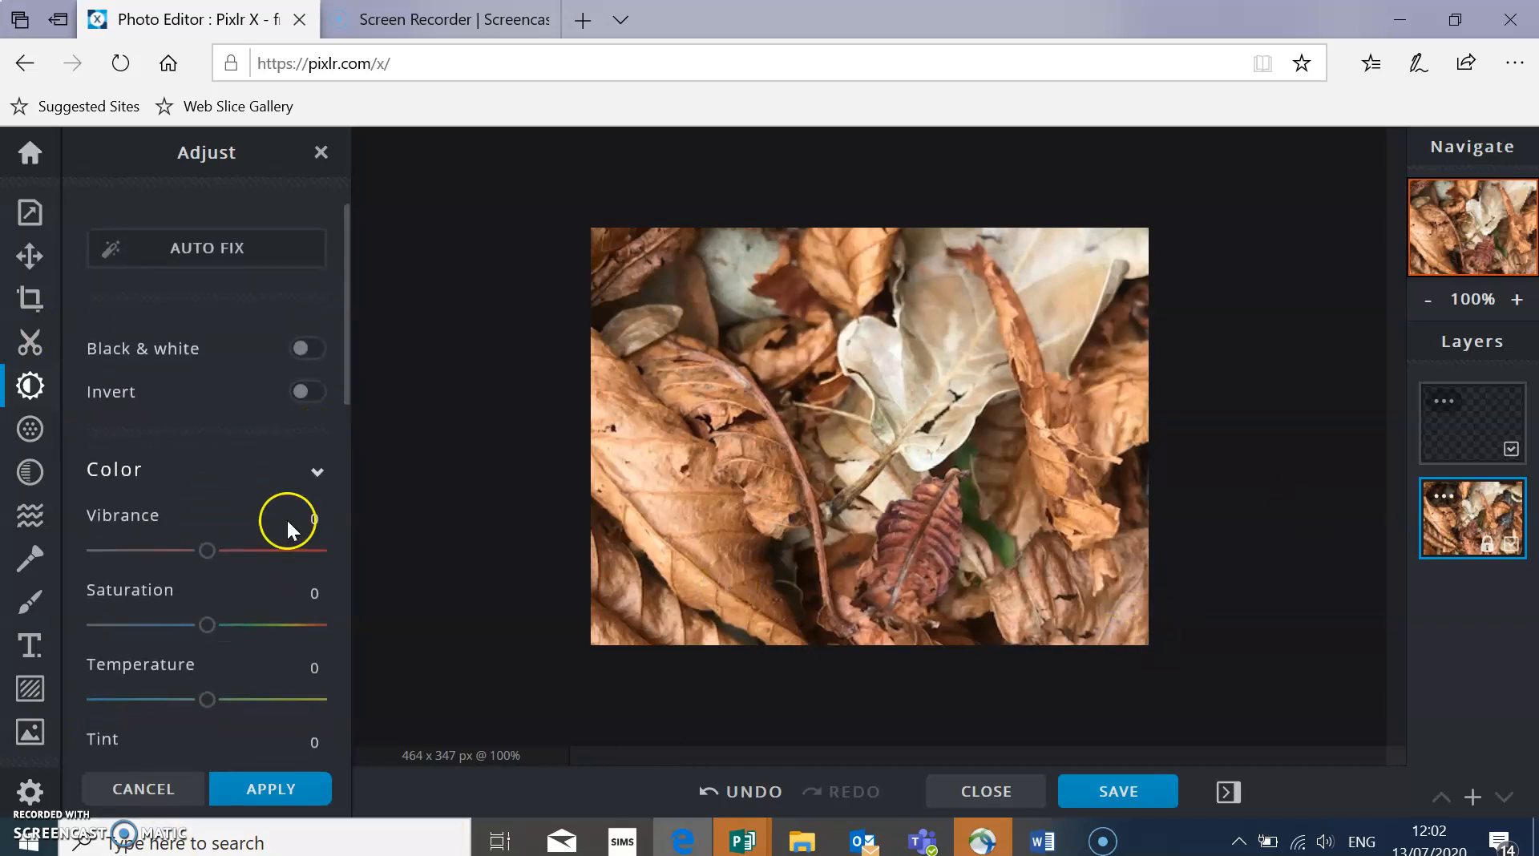
pyautogui.scroll(-3, 265, 561)
pyautogui.scroll(2, 255, 599)
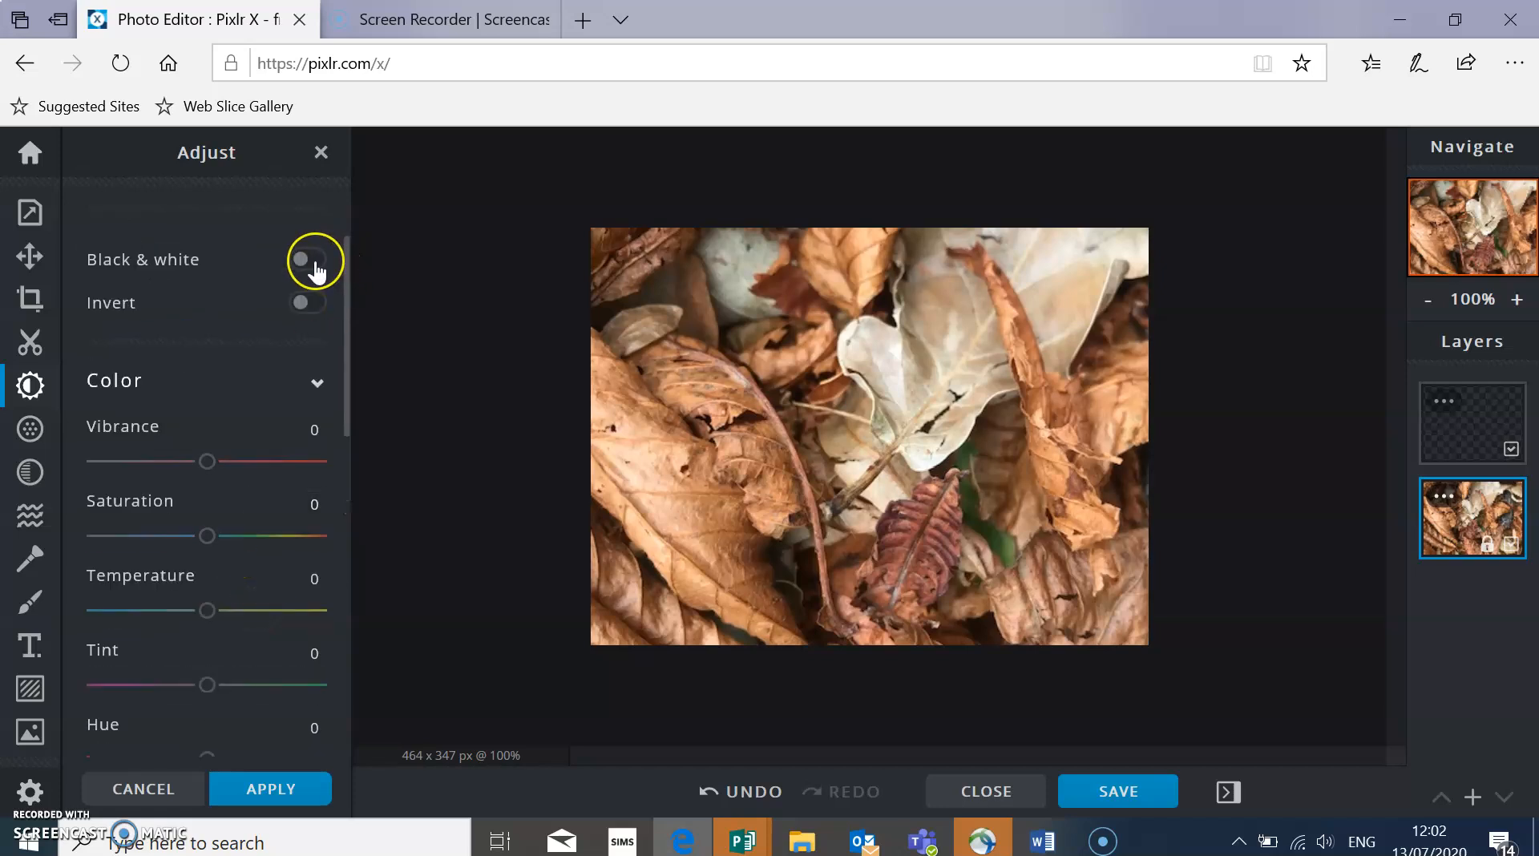
pyautogui.click(313, 261)
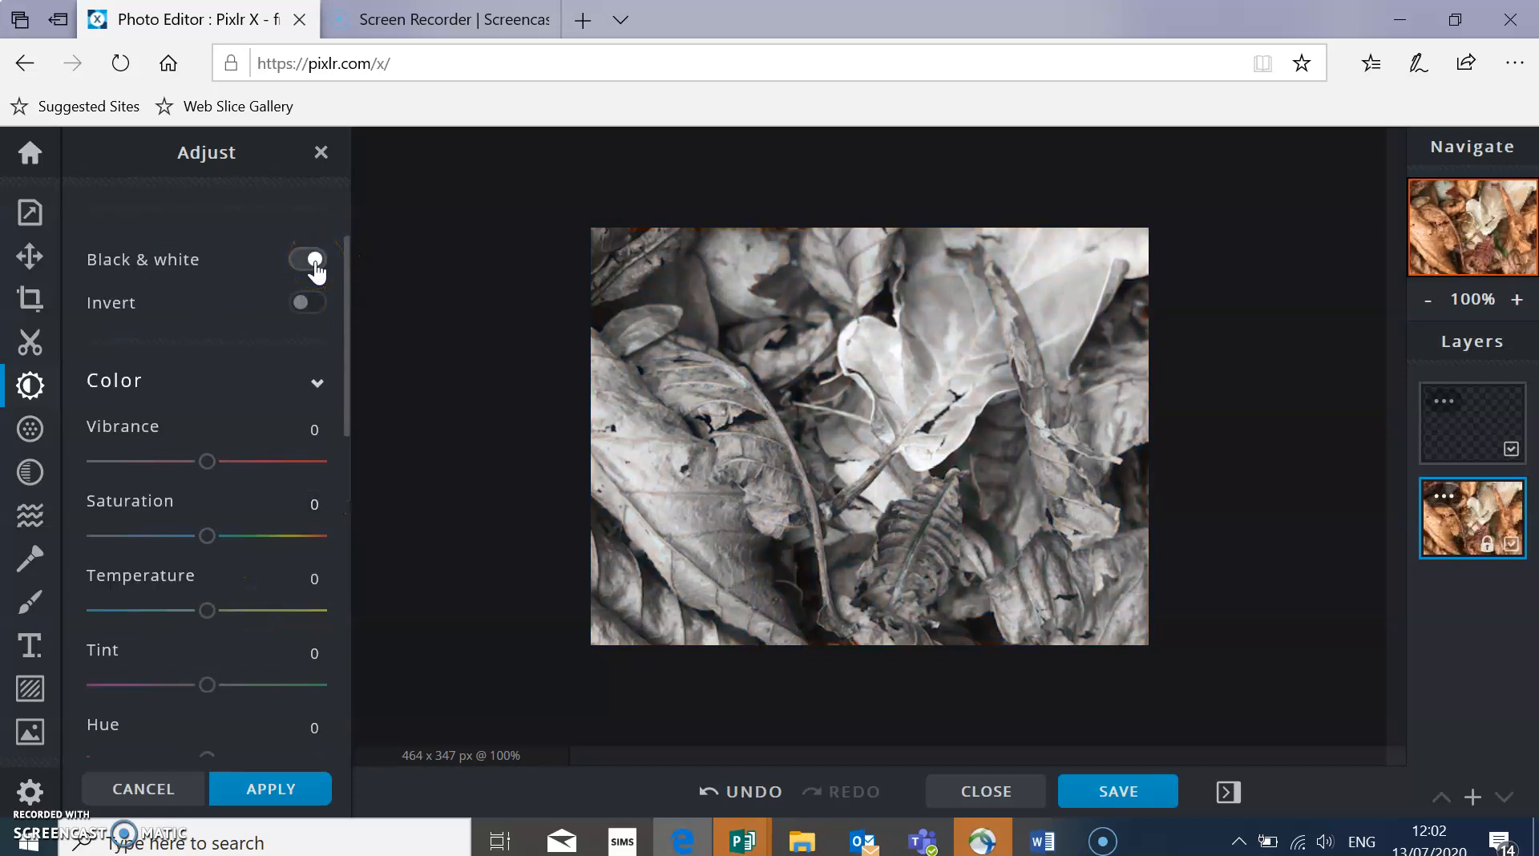
pyautogui.click(310, 259)
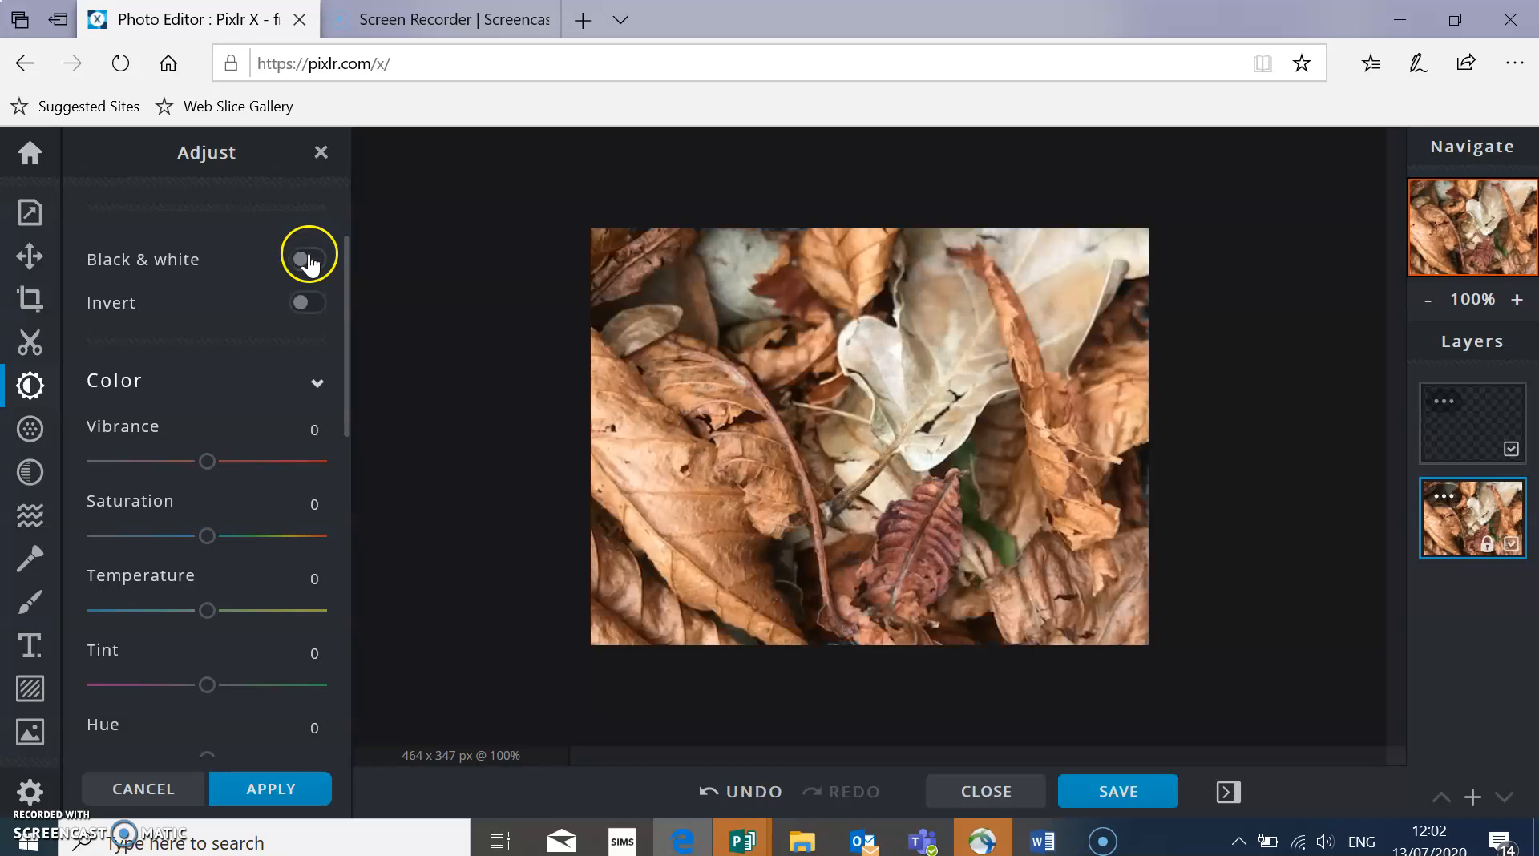
# Drain the colour from the leaves photo with the Adjust tool's Color settings.
pyautogui.scroll(-1, 247, 455)
pyautogui.scroll(-2, 248, 455)
pyautogui.moveTo(207, 333); pyautogui.dragTo(69, 339)
pyautogui.scroll(-3, 162, 565)
pyautogui.scroll(-2, 162, 565)
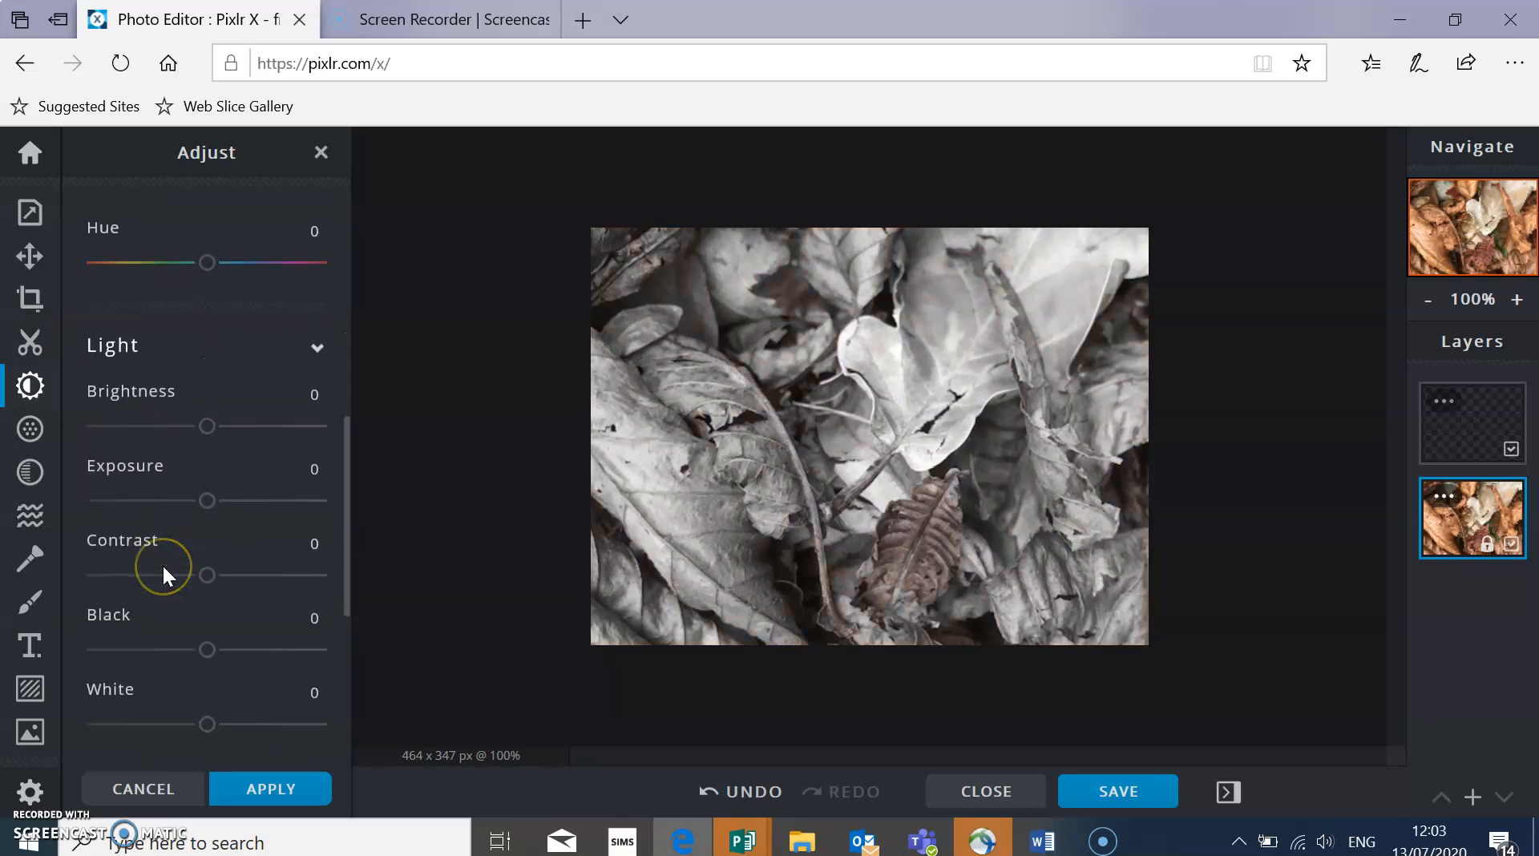
# Try the photo's exposure at both extremes and set it to -54.
pyautogui.scroll(-4, 210, 604)
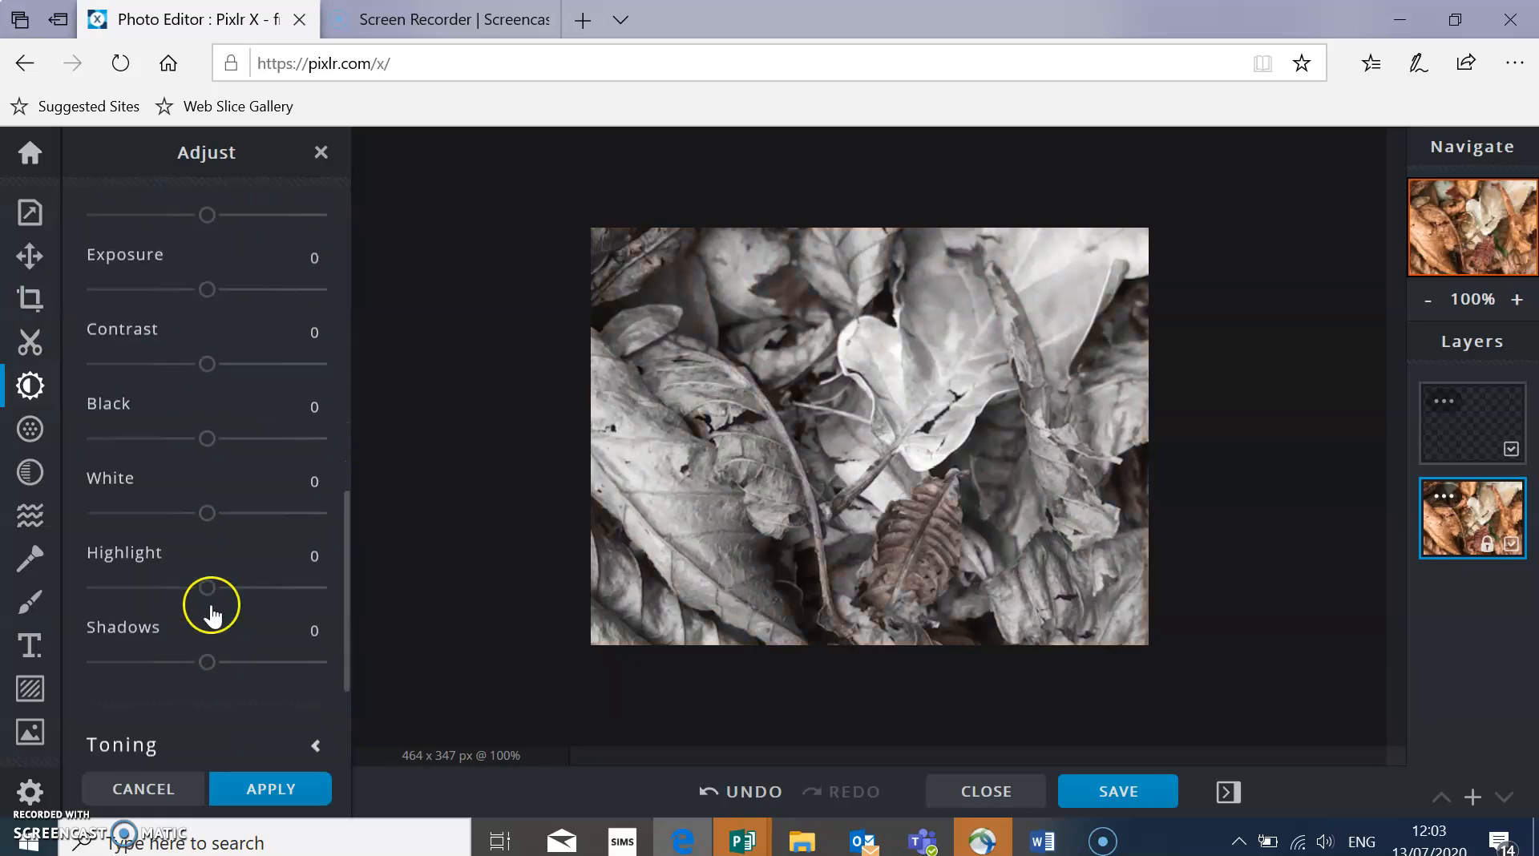
pyautogui.scroll(2, 210, 604)
pyautogui.scroll(1, 210, 604)
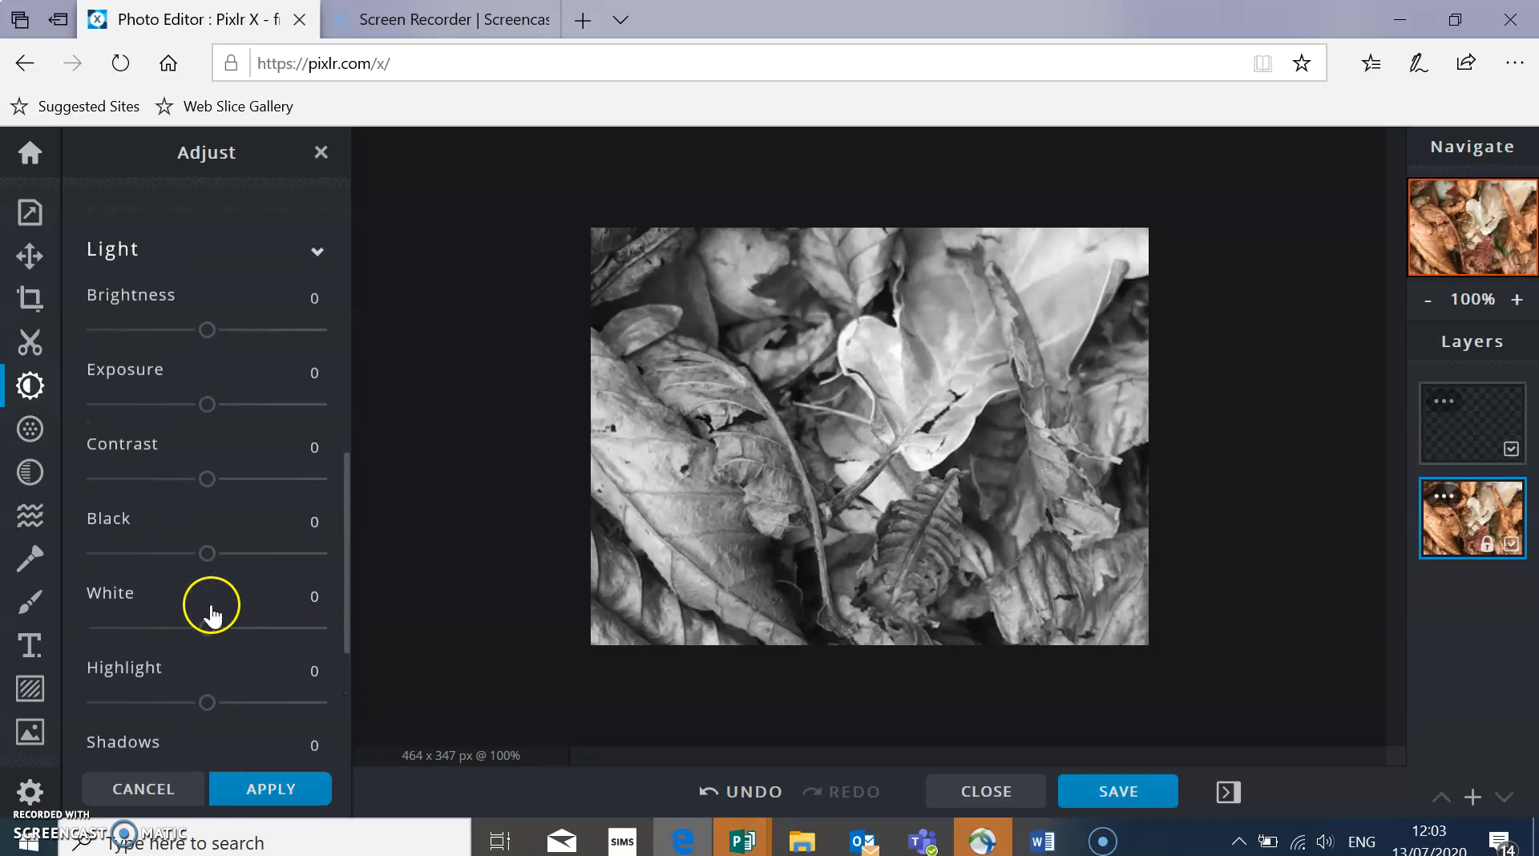
pyautogui.scroll(-1, 210, 605)
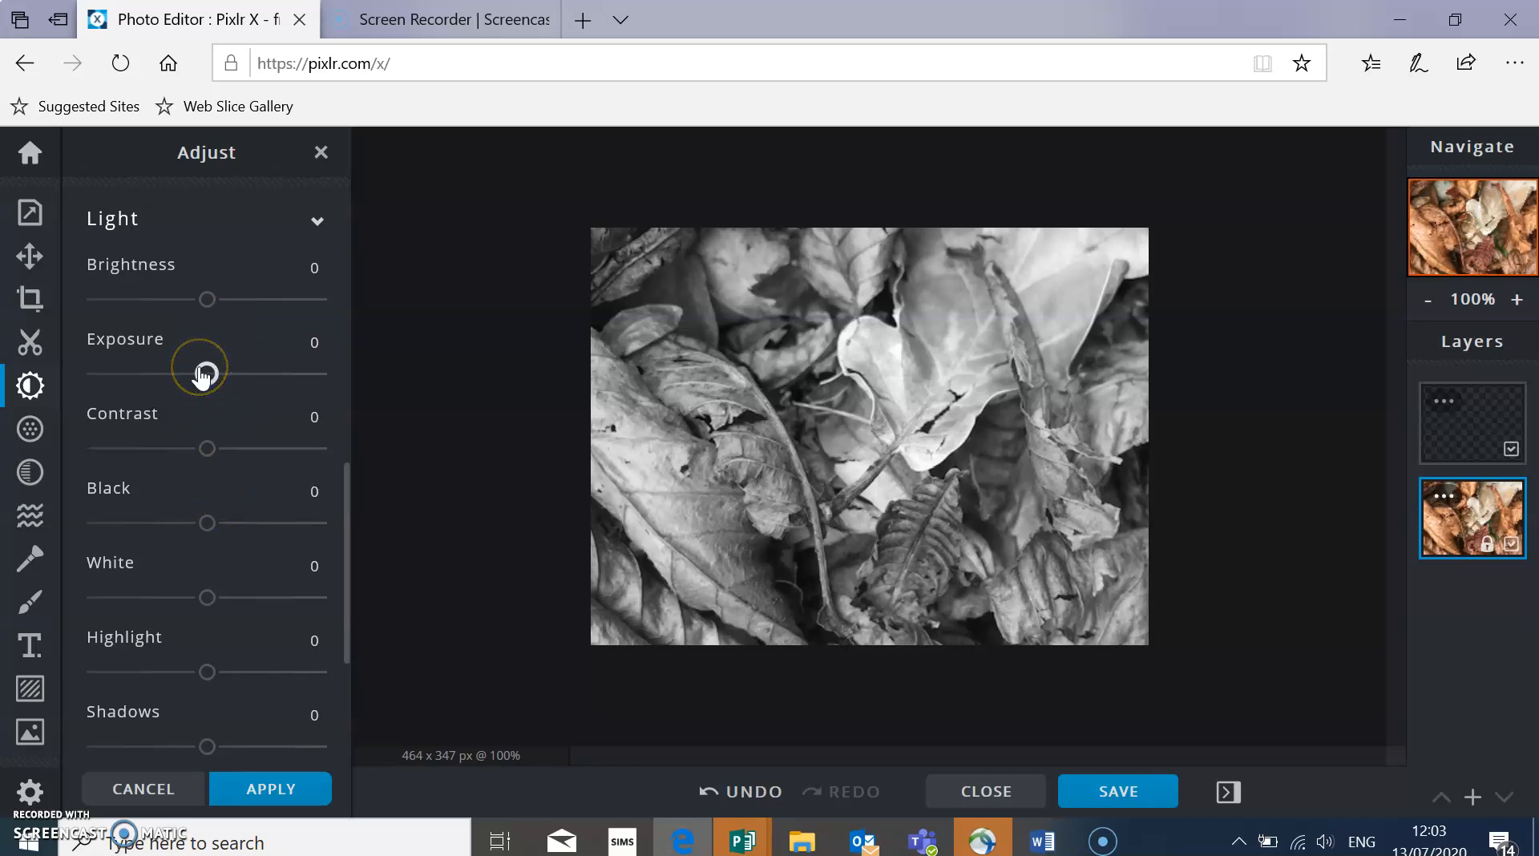
pyautogui.moveTo(204, 375); pyautogui.dragTo(285, 387)
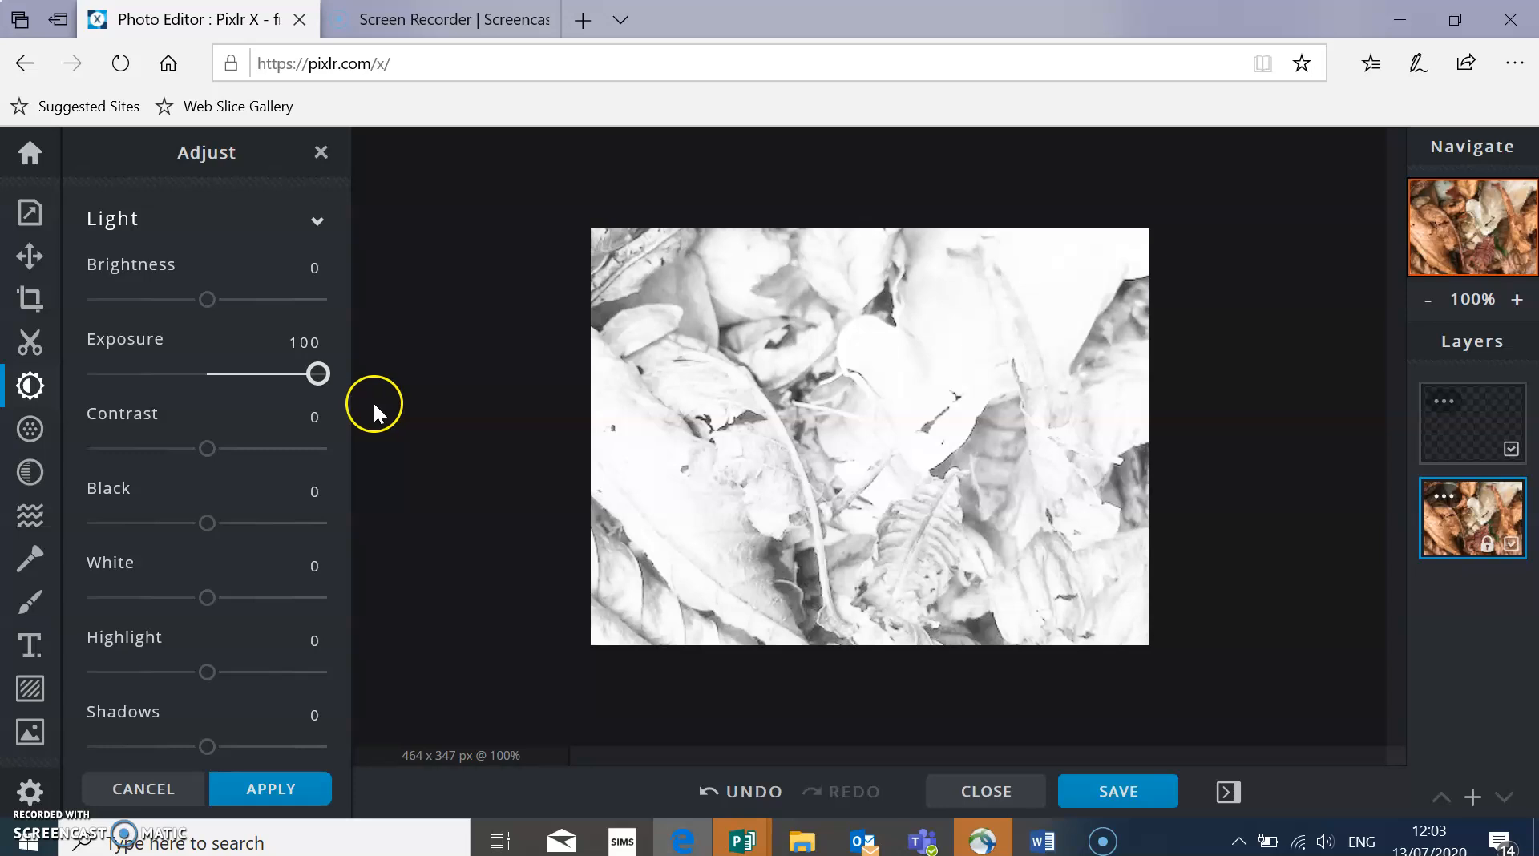
pyautogui.moveTo(312, 377); pyautogui.dragTo(48, 384)
pyautogui.click(145, 372)
pyautogui.moveTo(144, 372)
pyautogui.mouseDown()
pyautogui.moveTo(121, 371)
pyautogui.moveTo(151, 353)
pyautogui.moveTo(127, 344)
pyautogui.moveTo(146, 346)
pyautogui.mouseUp()
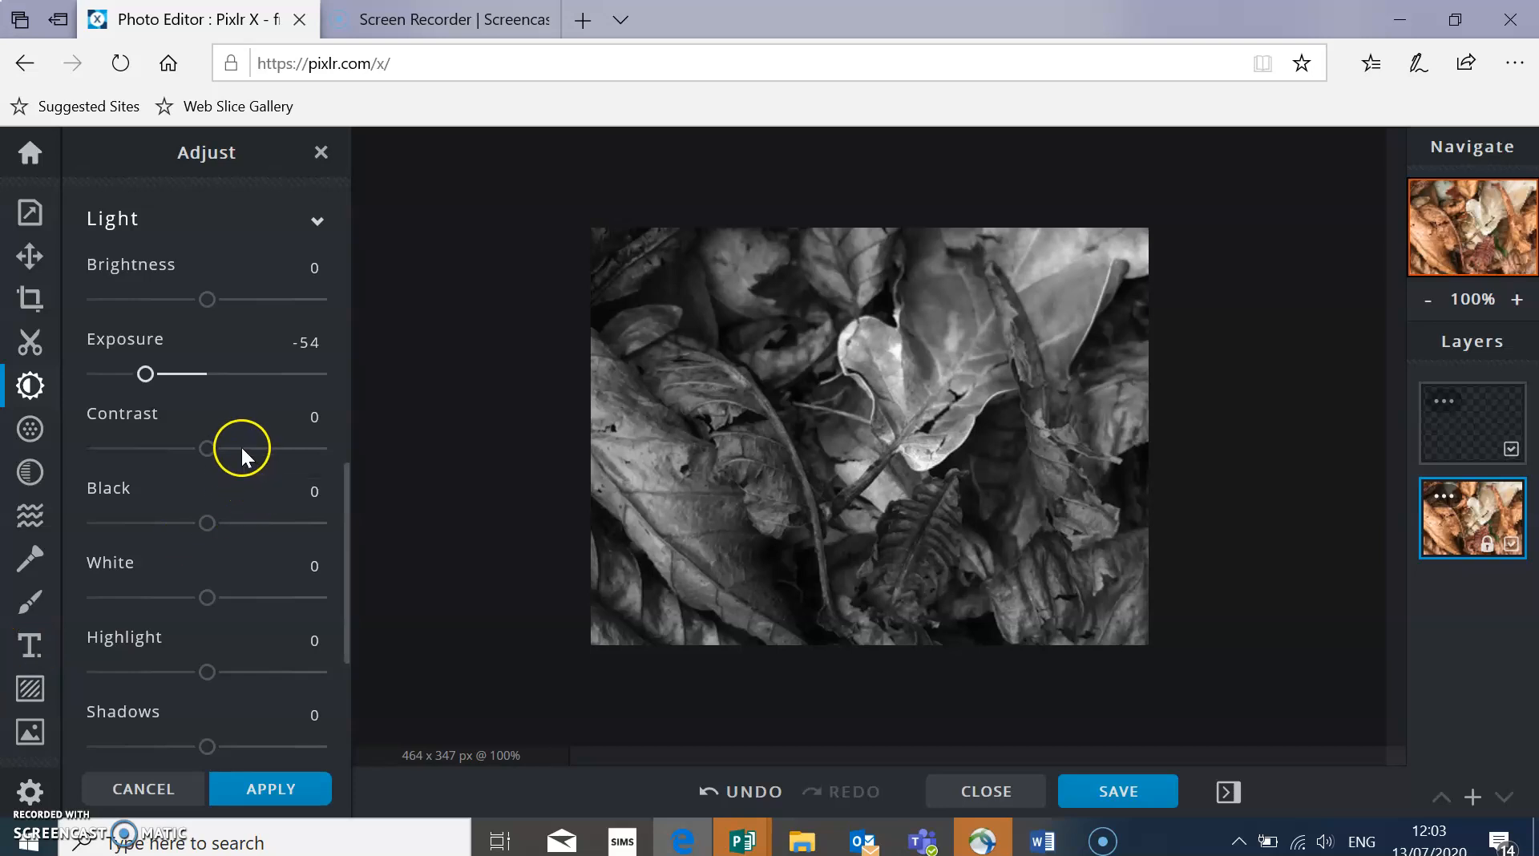
# Raise the photo's brightness to 44.
pyautogui.scroll(-2, 153, 682)
pyautogui.scroll(1, 152, 682)
pyautogui.scroll(-1, 153, 681)
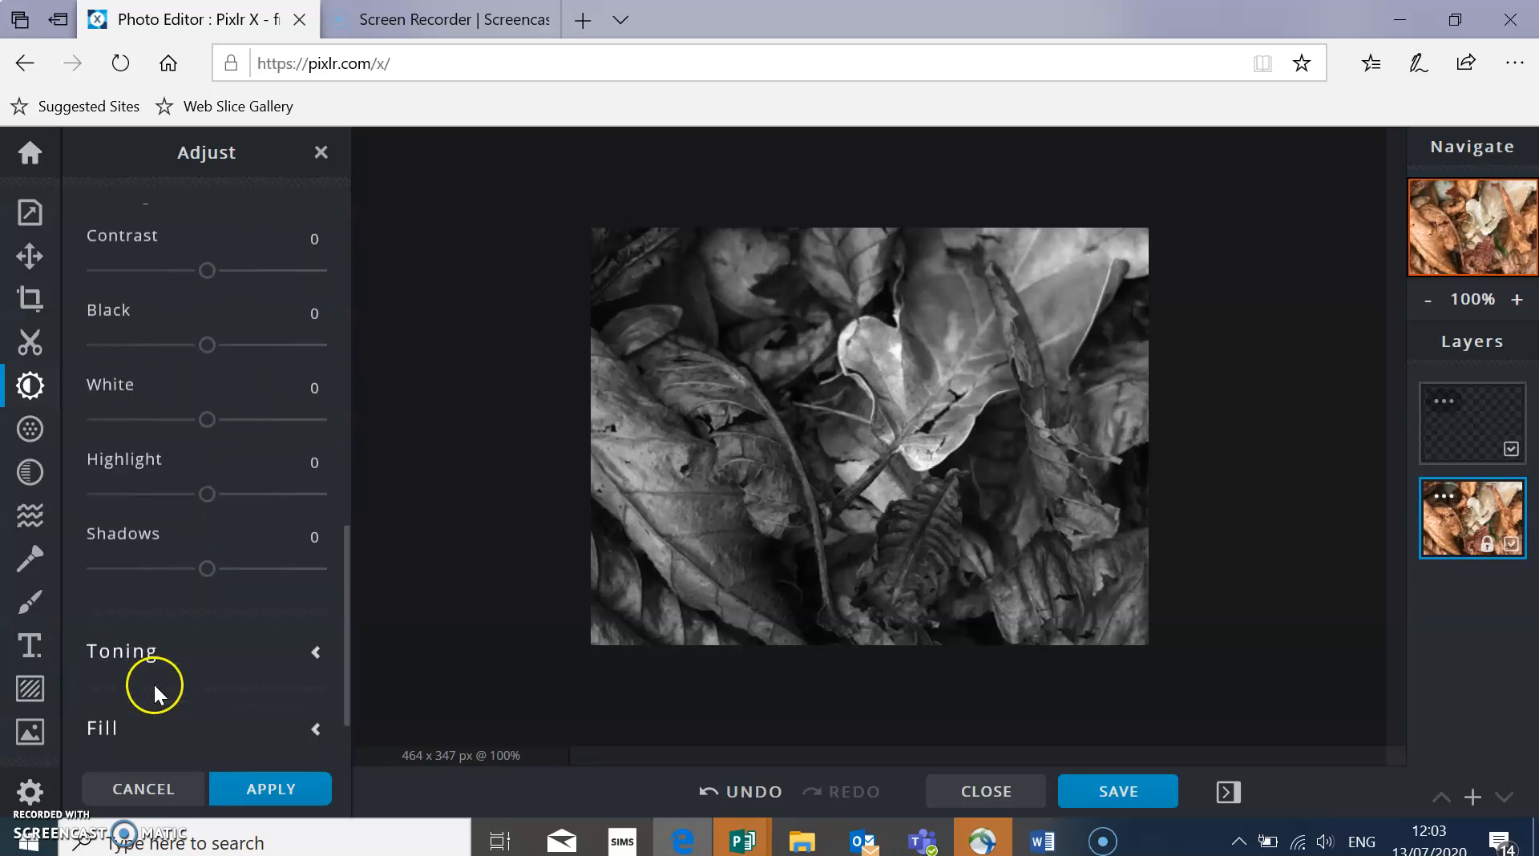
pyautogui.scroll(2, 154, 685)
pyautogui.scroll(-1, 170, 608)
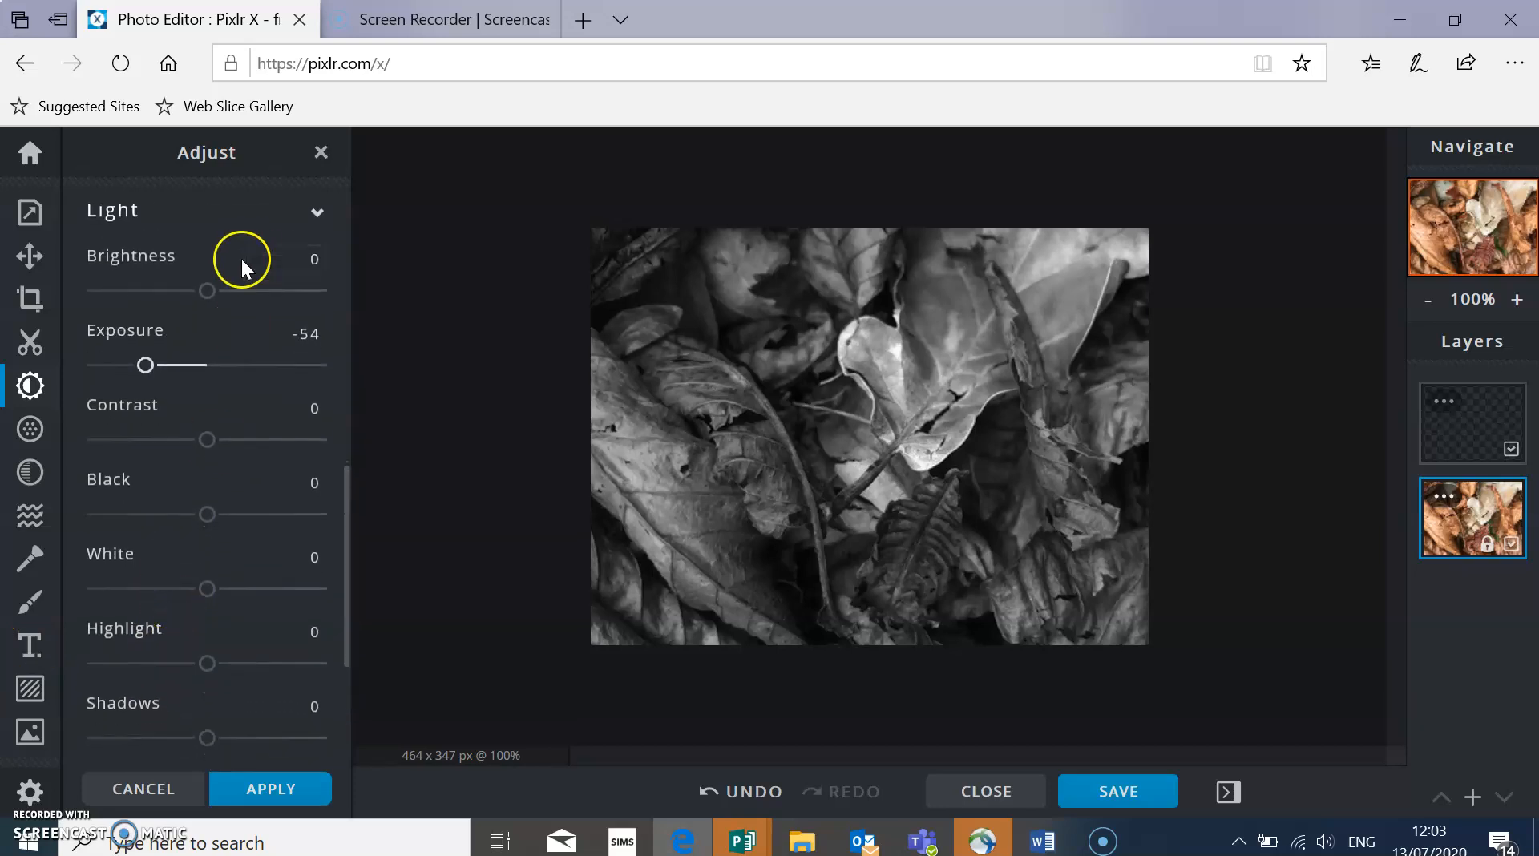
pyautogui.moveTo(210, 294); pyautogui.dragTo(257, 296)
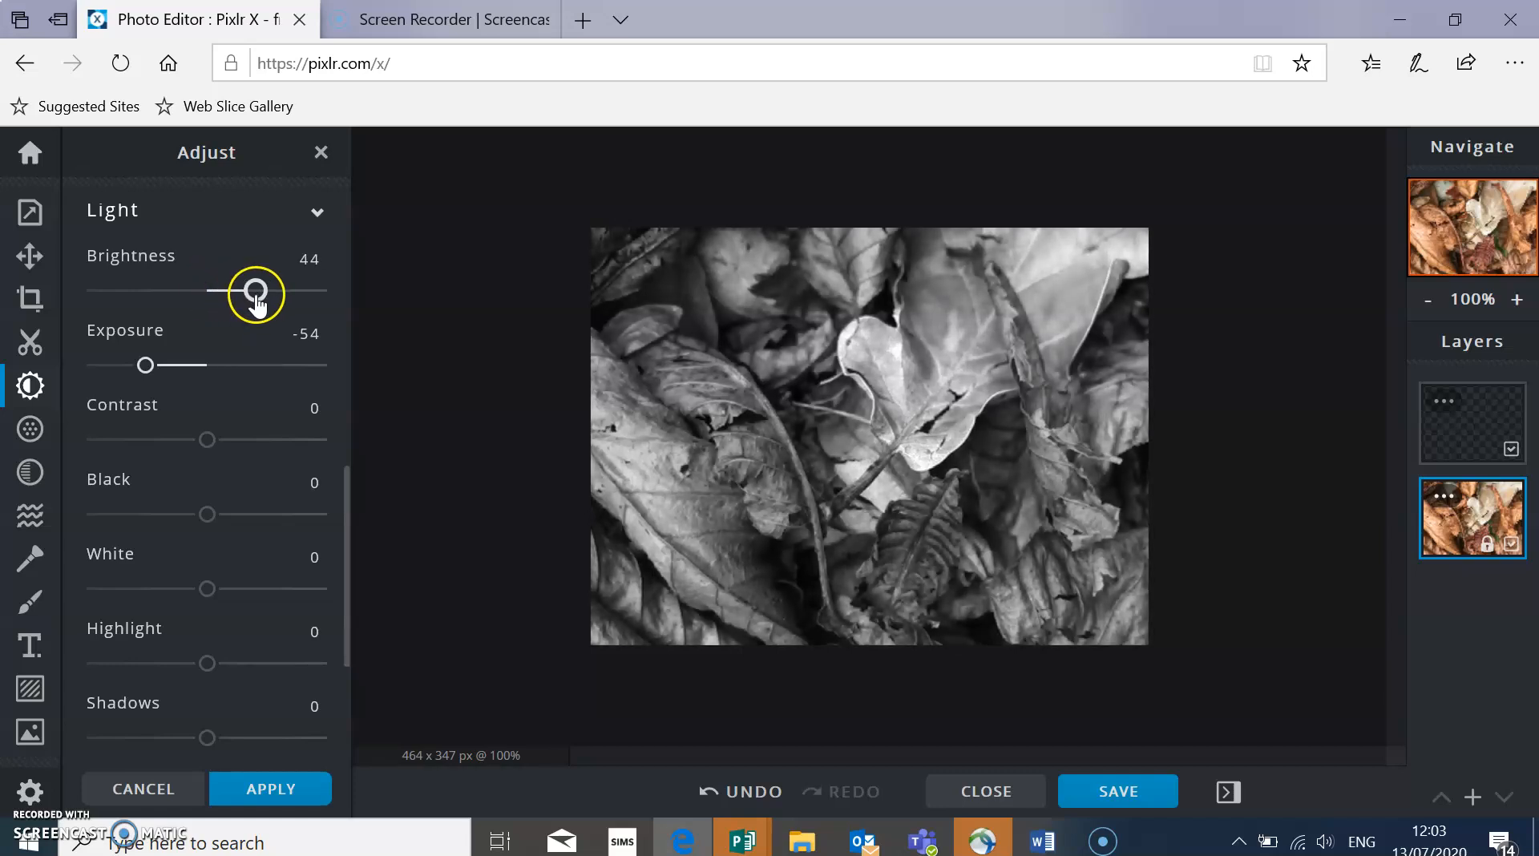
# Set the photo's White to -20, Highlight to -20 and Shadows to -30.
pyautogui.moveTo(202, 441); pyautogui.dragTo(173, 502)
pyautogui.scroll(-1, 206, 437)
pyautogui.scroll(-1, 210, 435)
pyautogui.scroll(-1, 185, 481)
pyautogui.scroll(-1, 189, 469)
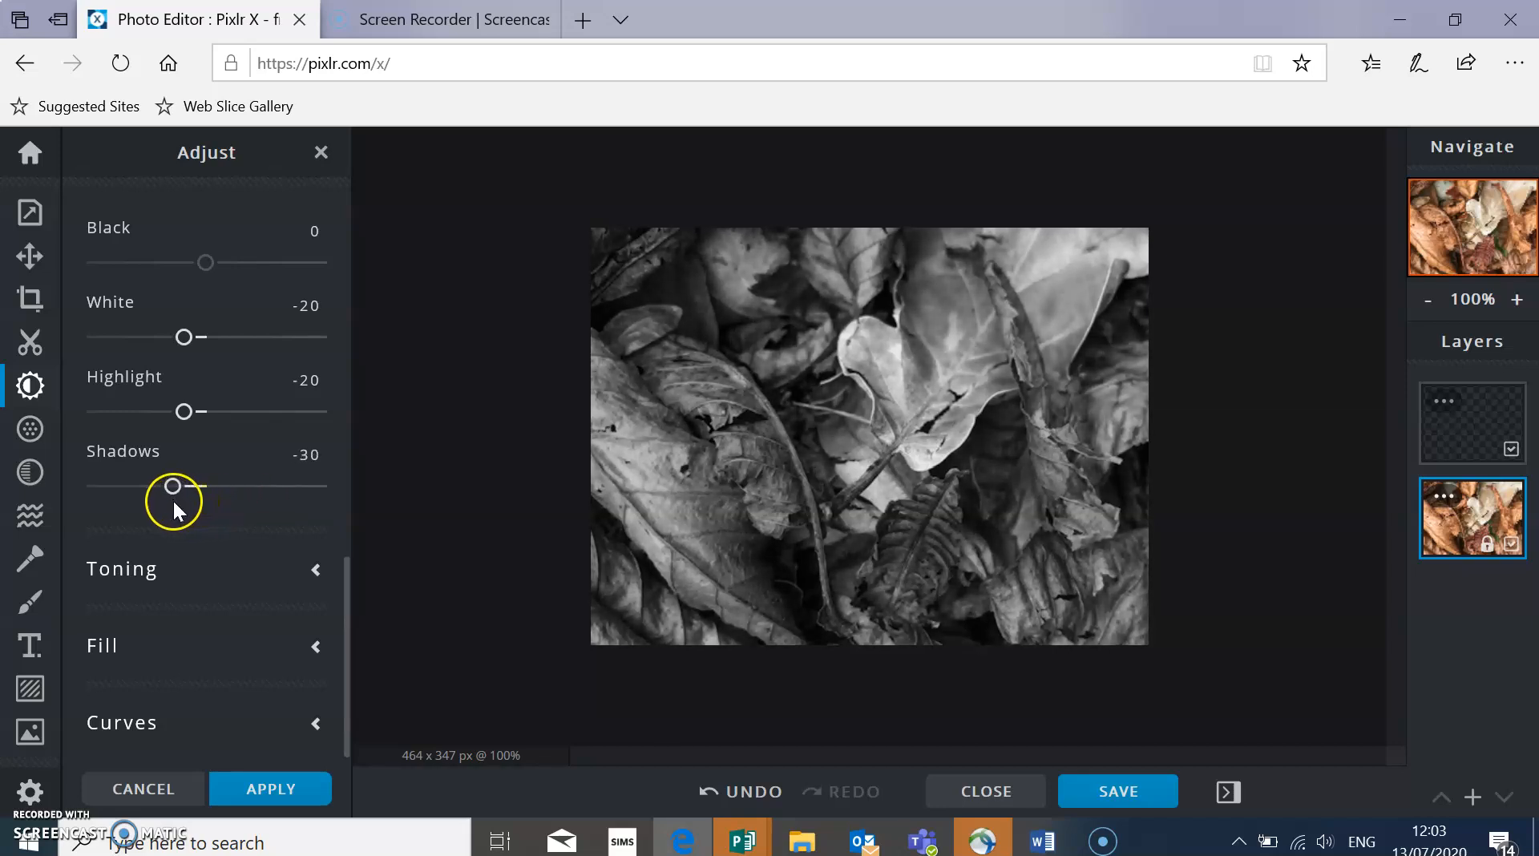
# Expand the Toning and Fill adjustments and view their amount, colour and blend mode options.
pyautogui.click(304, 588)
pyautogui.scroll(-3, 317, 577)
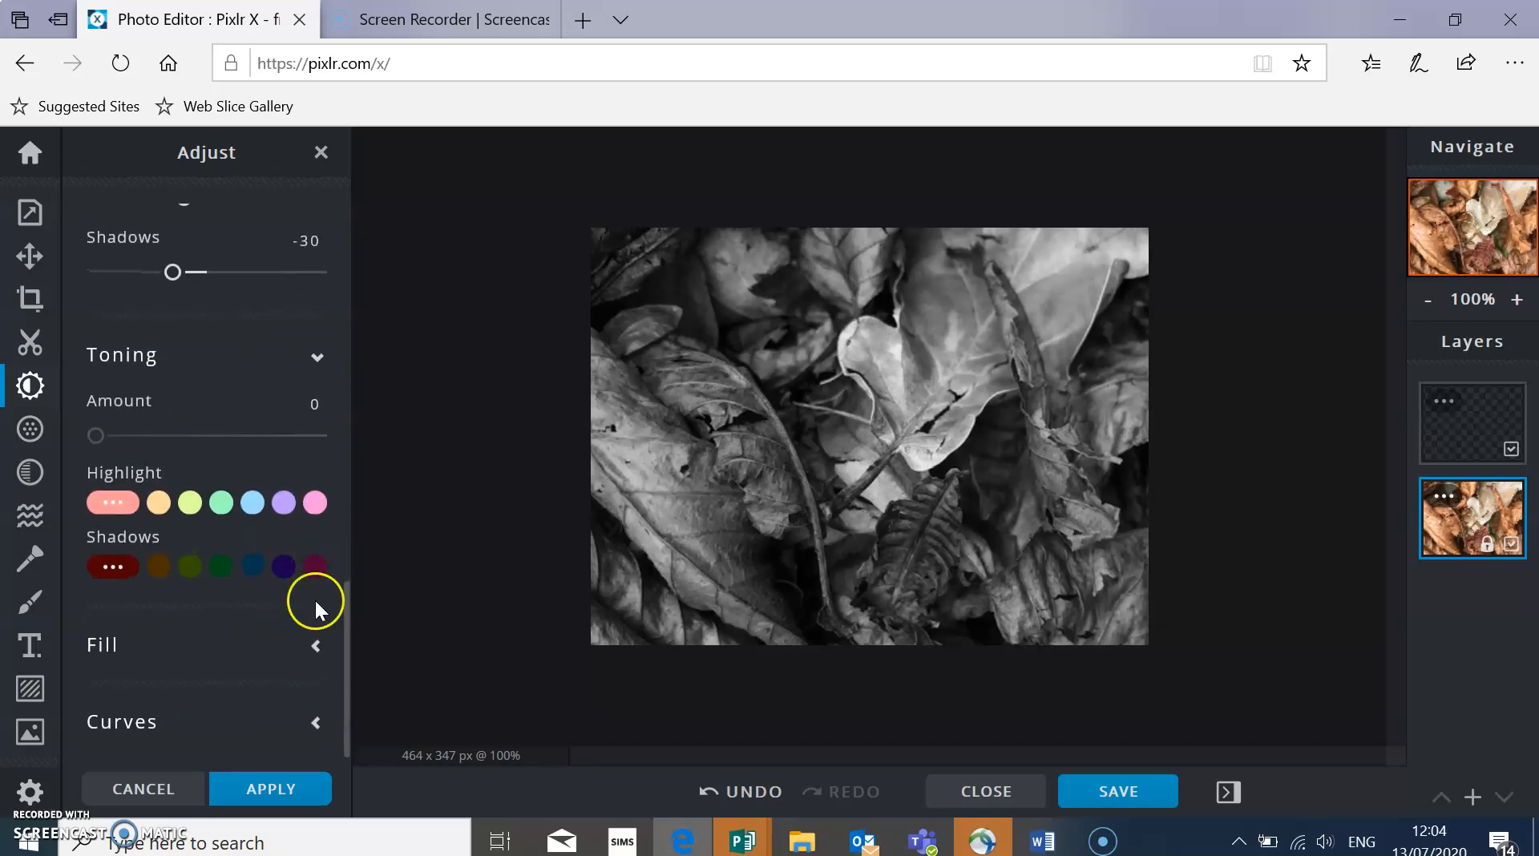
pyautogui.click(315, 640)
pyautogui.scroll(-3, 313, 654)
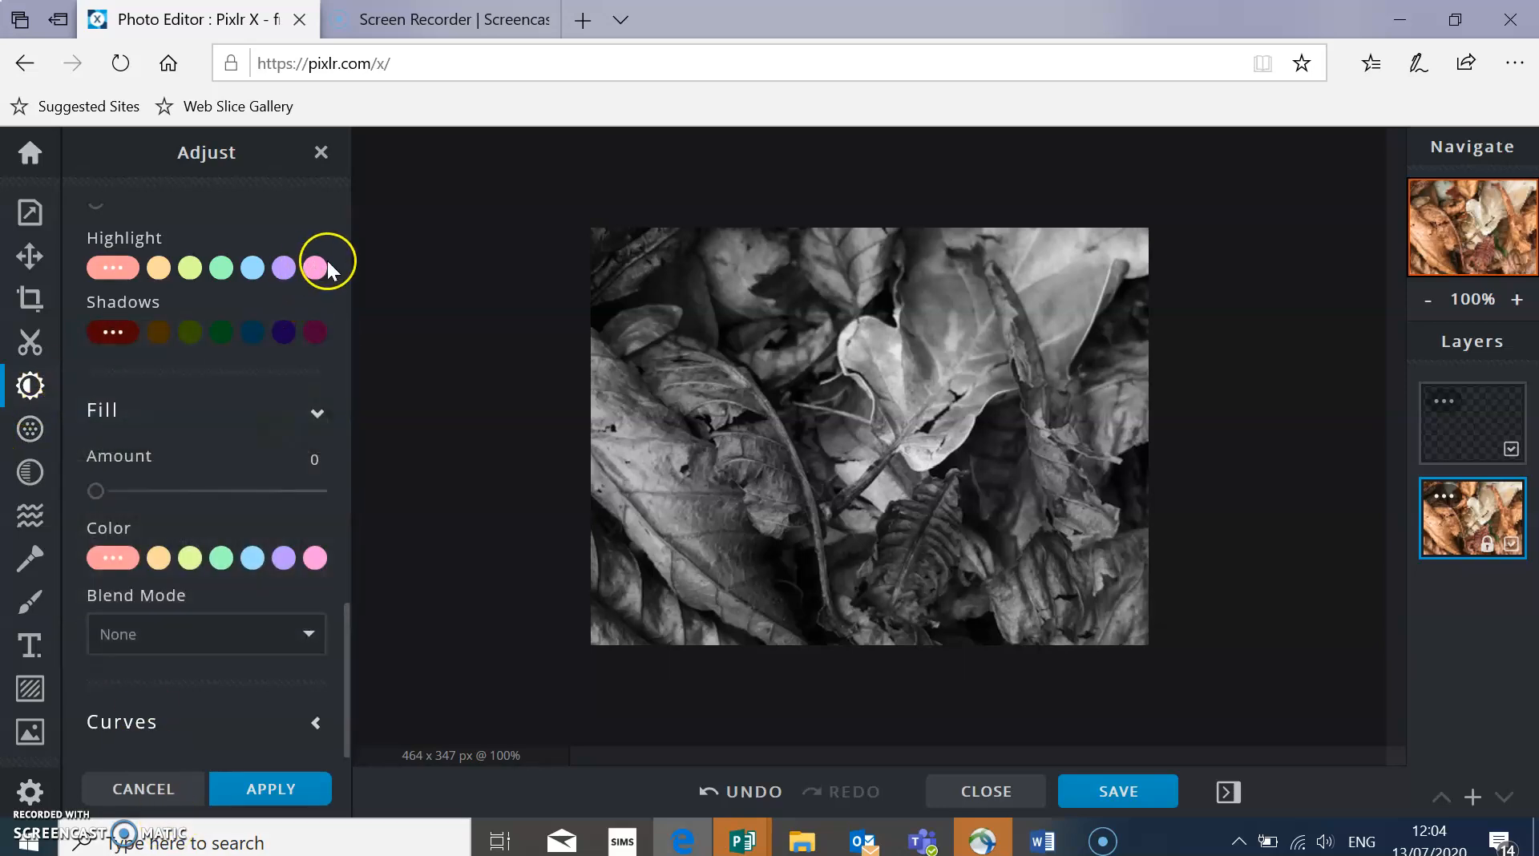
# Try a purple #BB99FF Toning highlight on the photo and bring the toning amount back to 0.
pyautogui.click(288, 269)
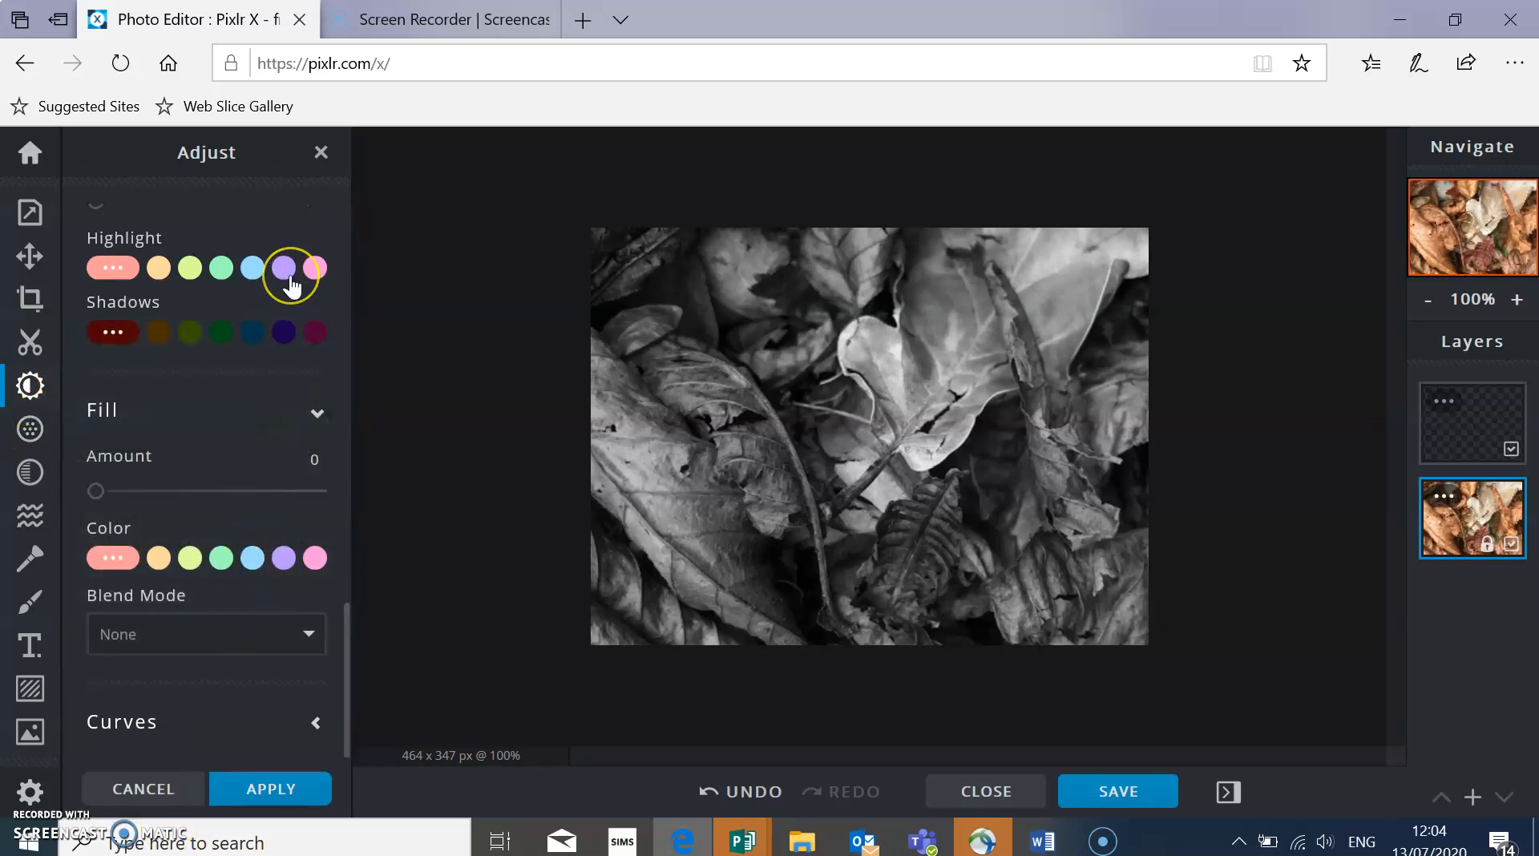
pyautogui.scroll(2, 178, 265)
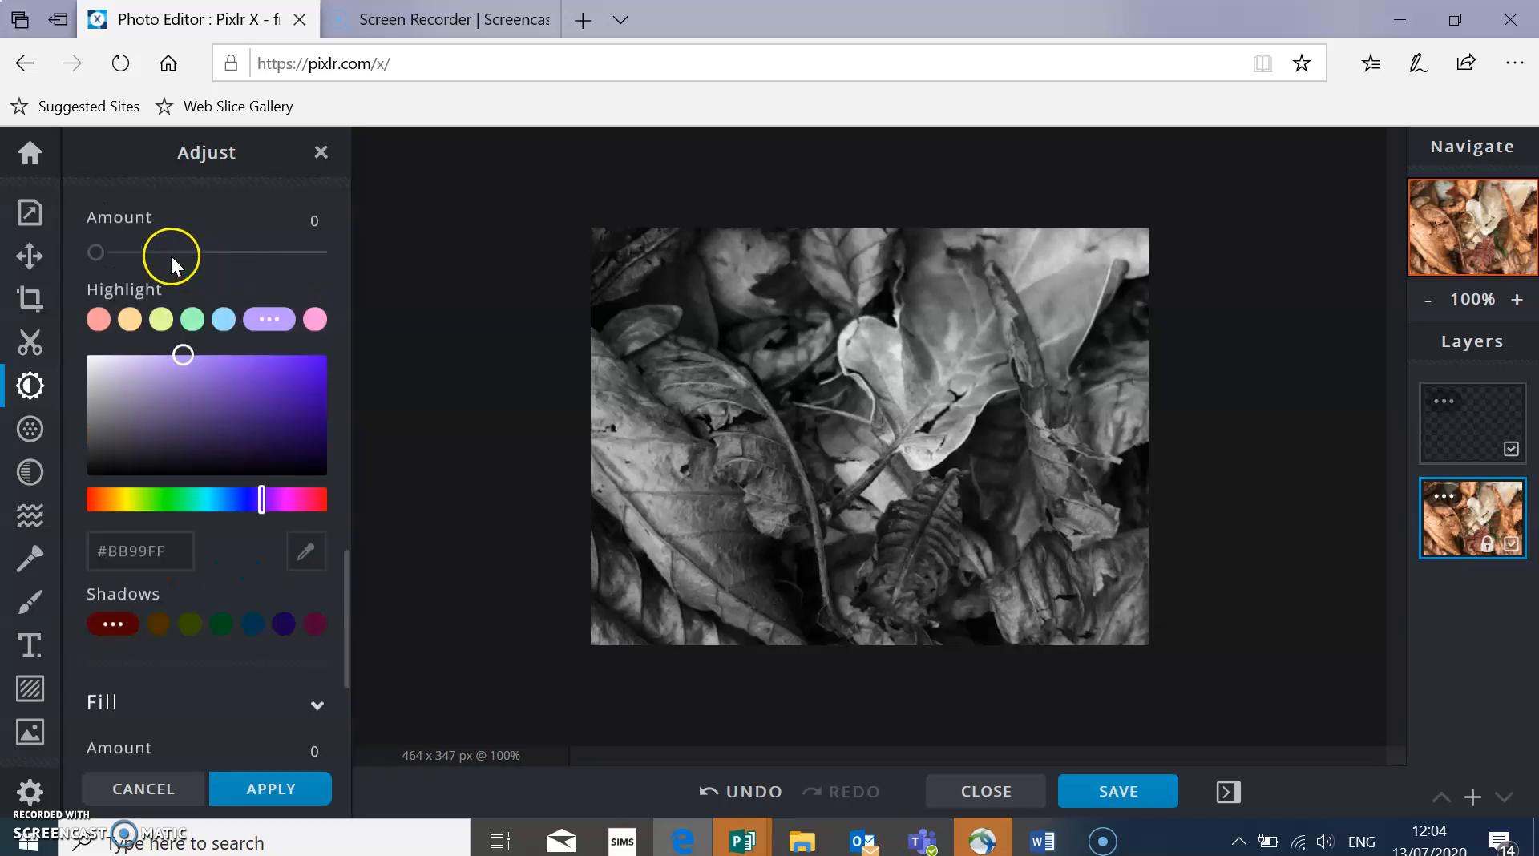
pyautogui.click(207, 300)
pyautogui.moveTo(244, 303); pyautogui.dragTo(97, 303)
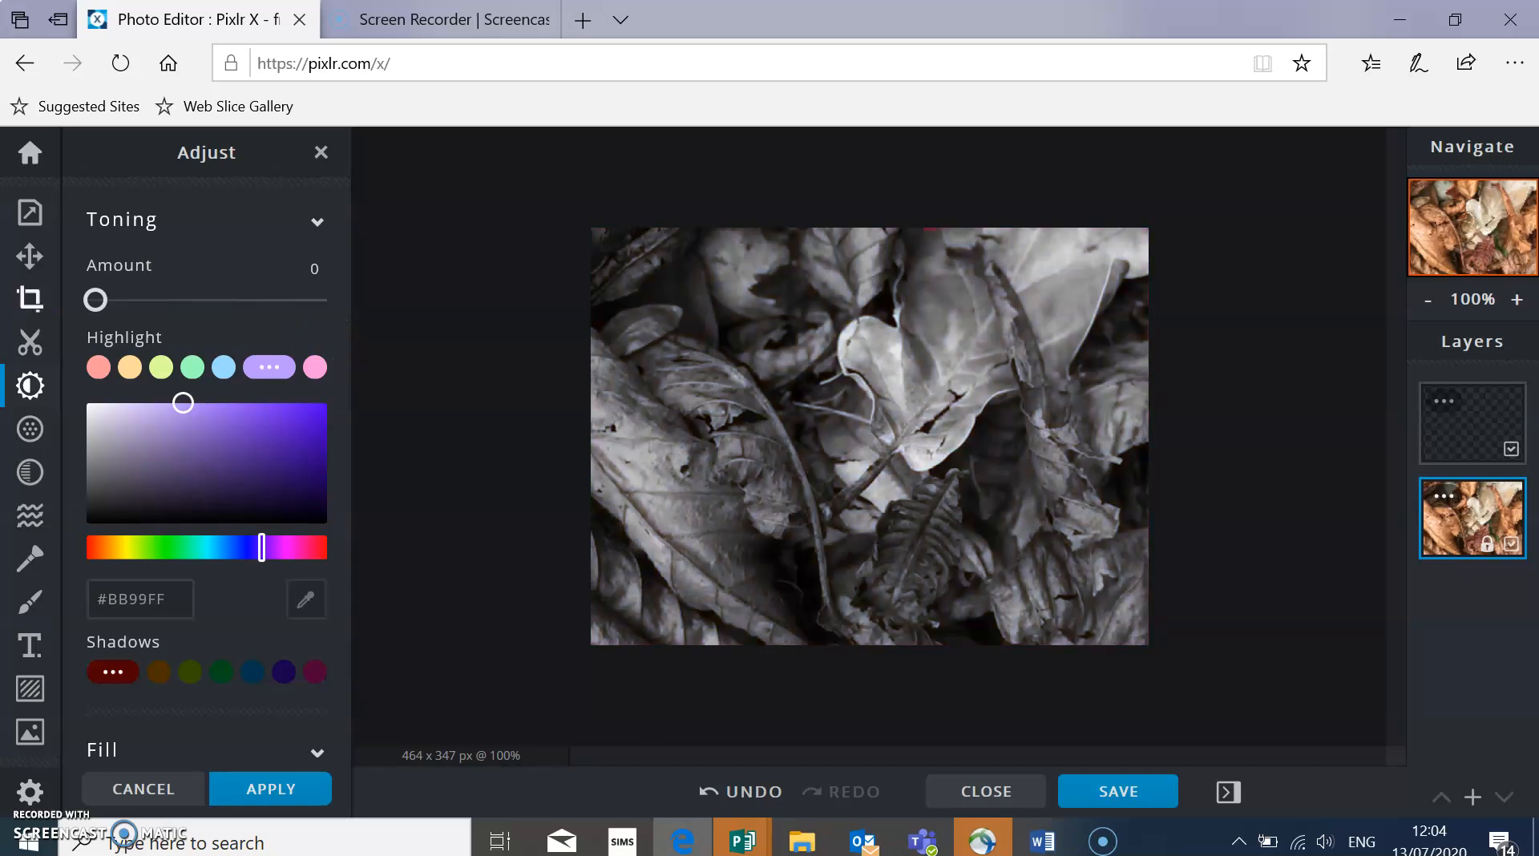
# Apply the colour and light adjustments to the leaves photo.
pyautogui.scroll(-2, 273, 681)
pyautogui.scroll(-3, 272, 681)
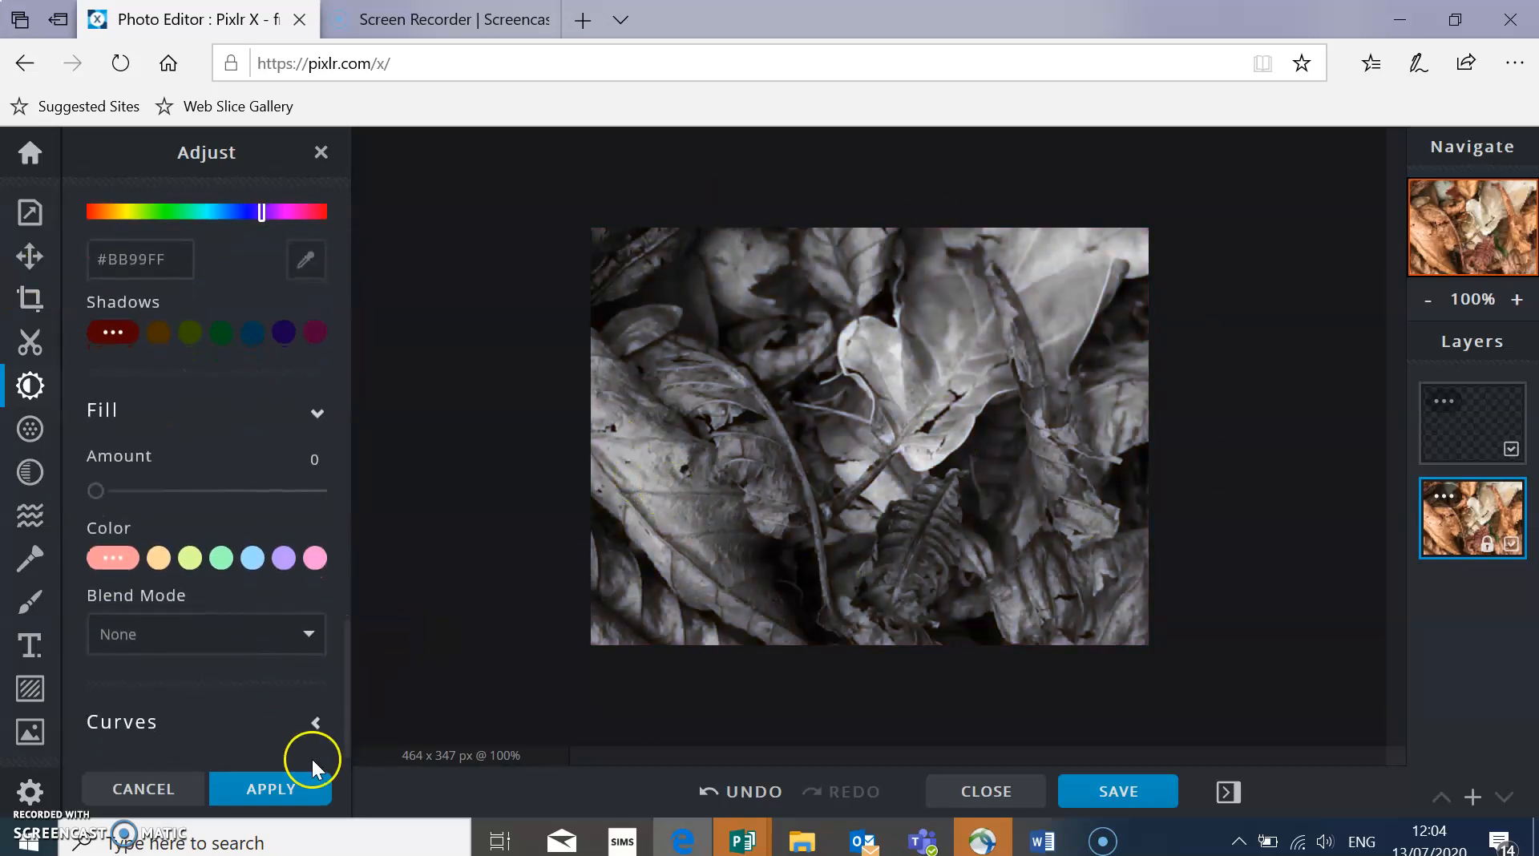
pyautogui.click(267, 787)
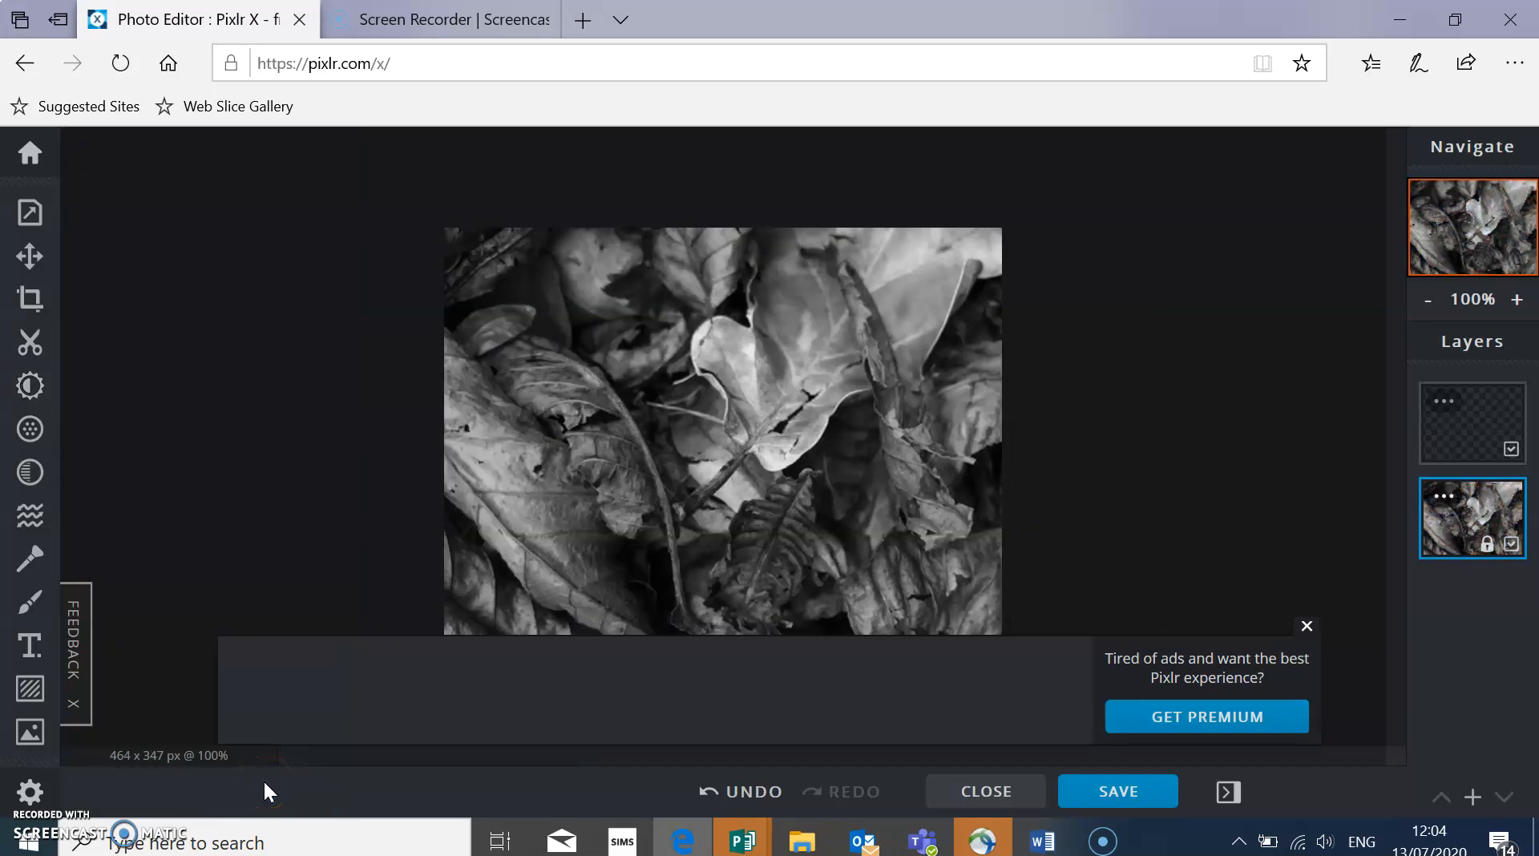
# Try the Vignette filter at 25 and test the other Scene filters on the photo.
pyautogui.click(30, 430)
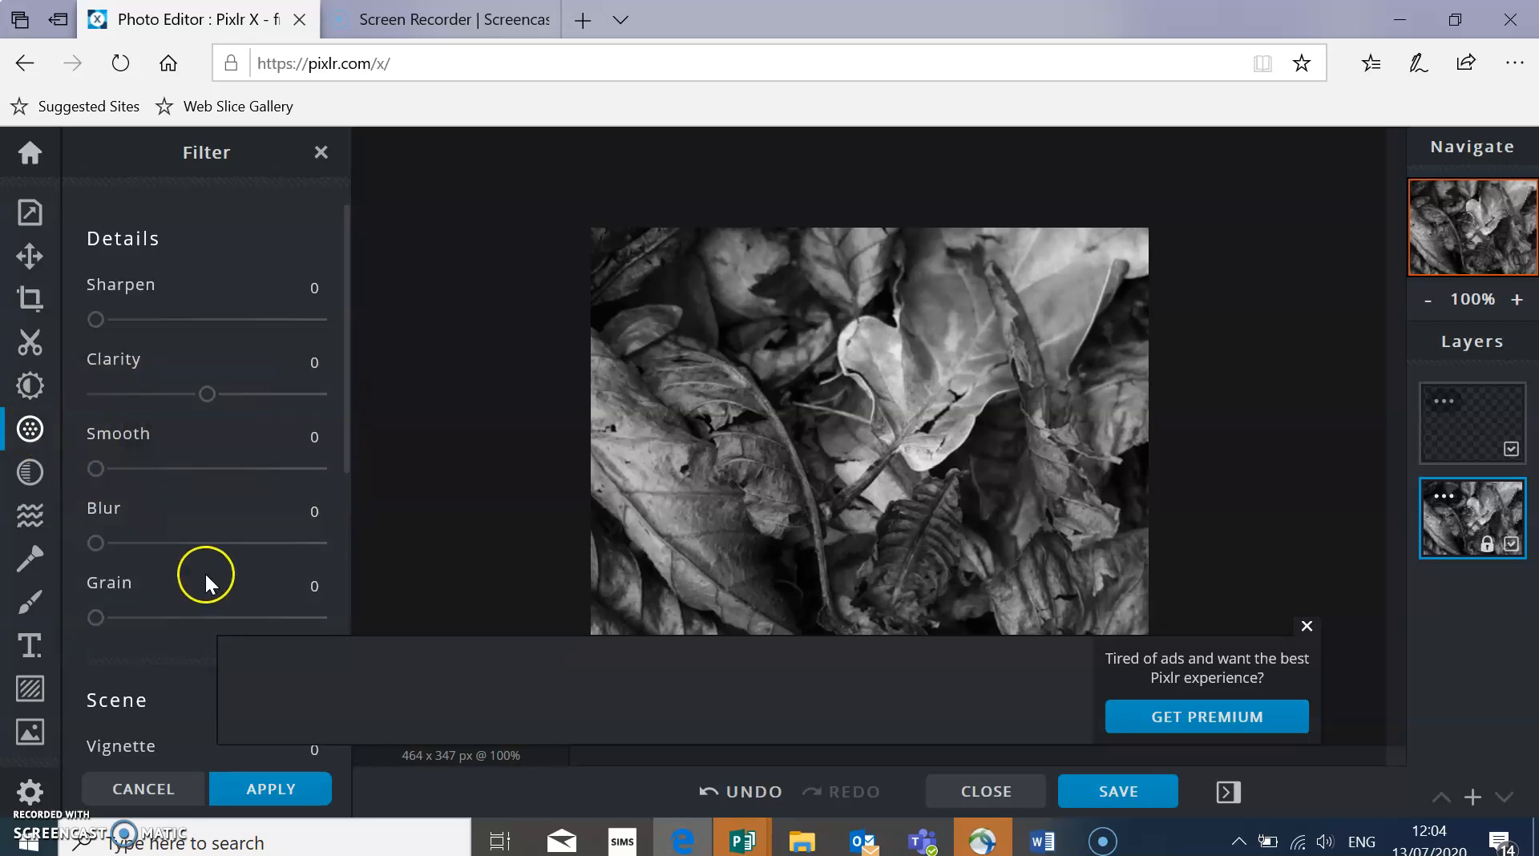
pyautogui.scroll(-5, 209, 572)
pyautogui.scroll(-1, 208, 572)
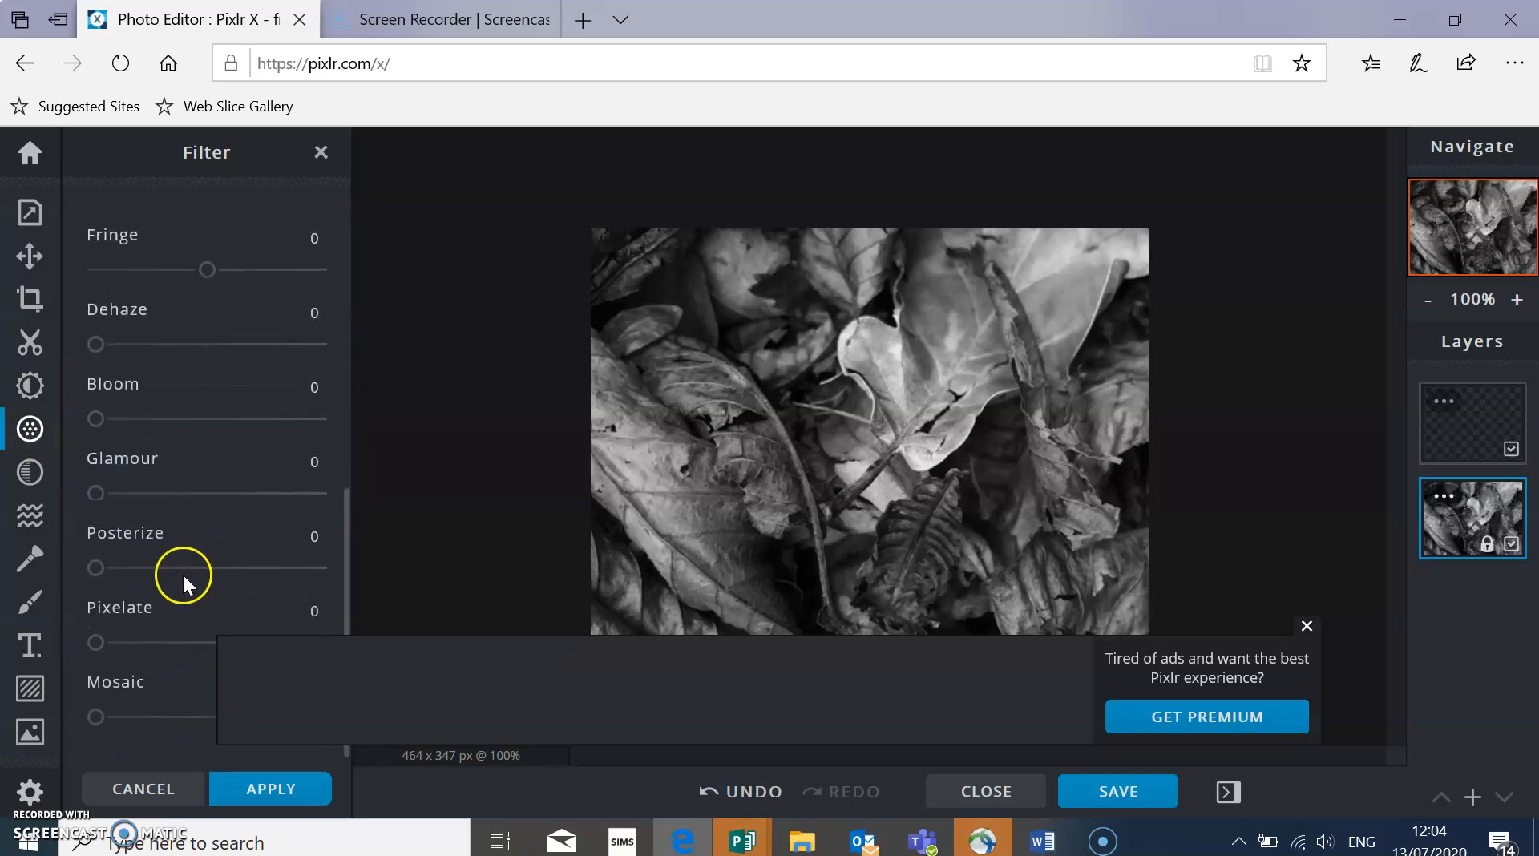
pyautogui.scroll(3, 184, 487)
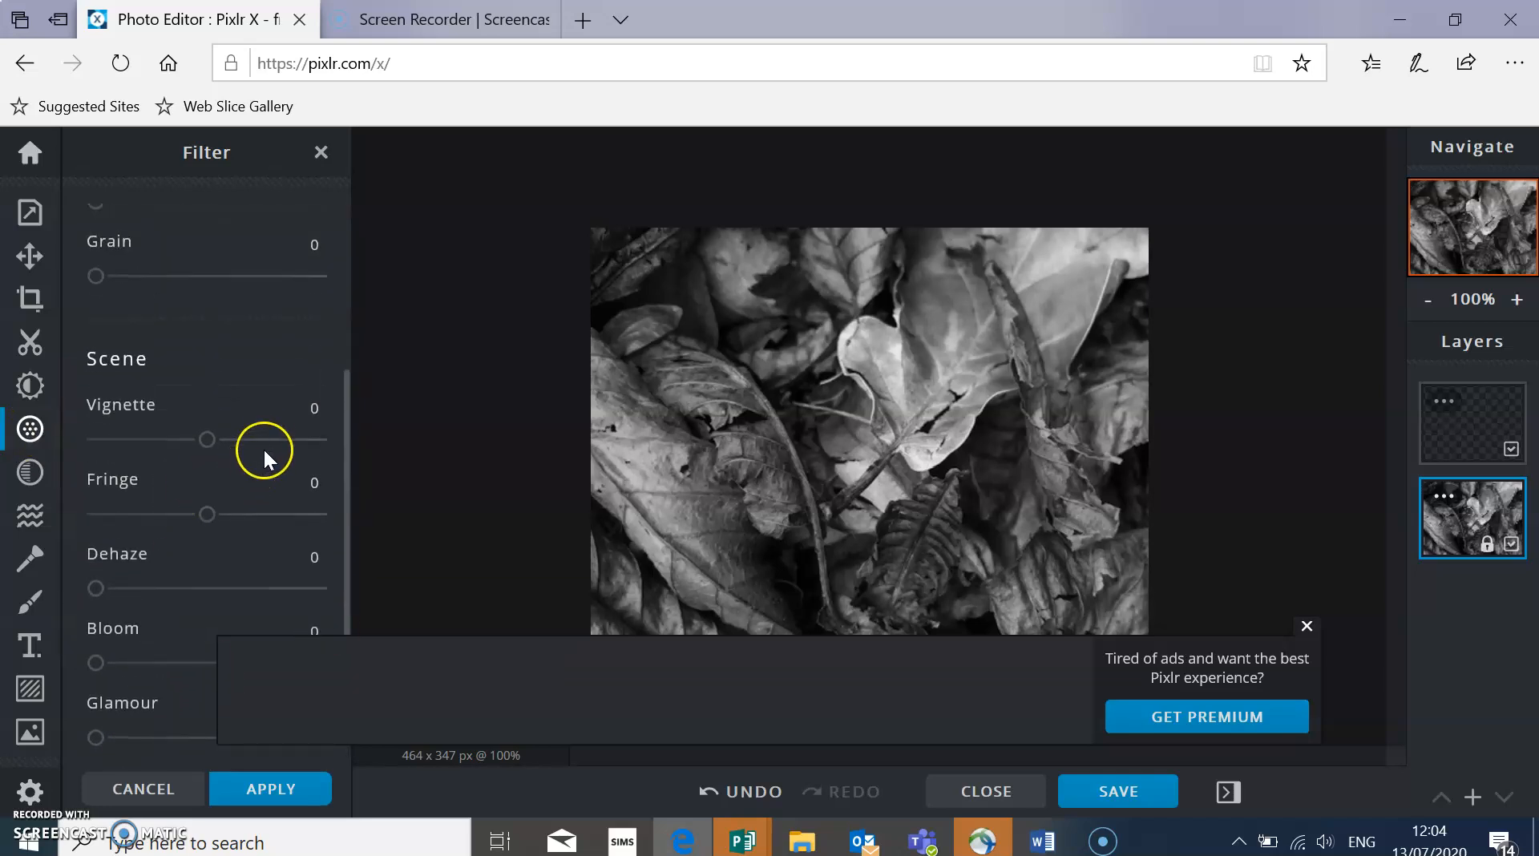
pyautogui.moveTo(243, 441); pyautogui.dragTo(234, 373)
pyautogui.moveTo(217, 513); pyautogui.dragTo(209, 482)
pyautogui.scroll(-3, 190, 579)
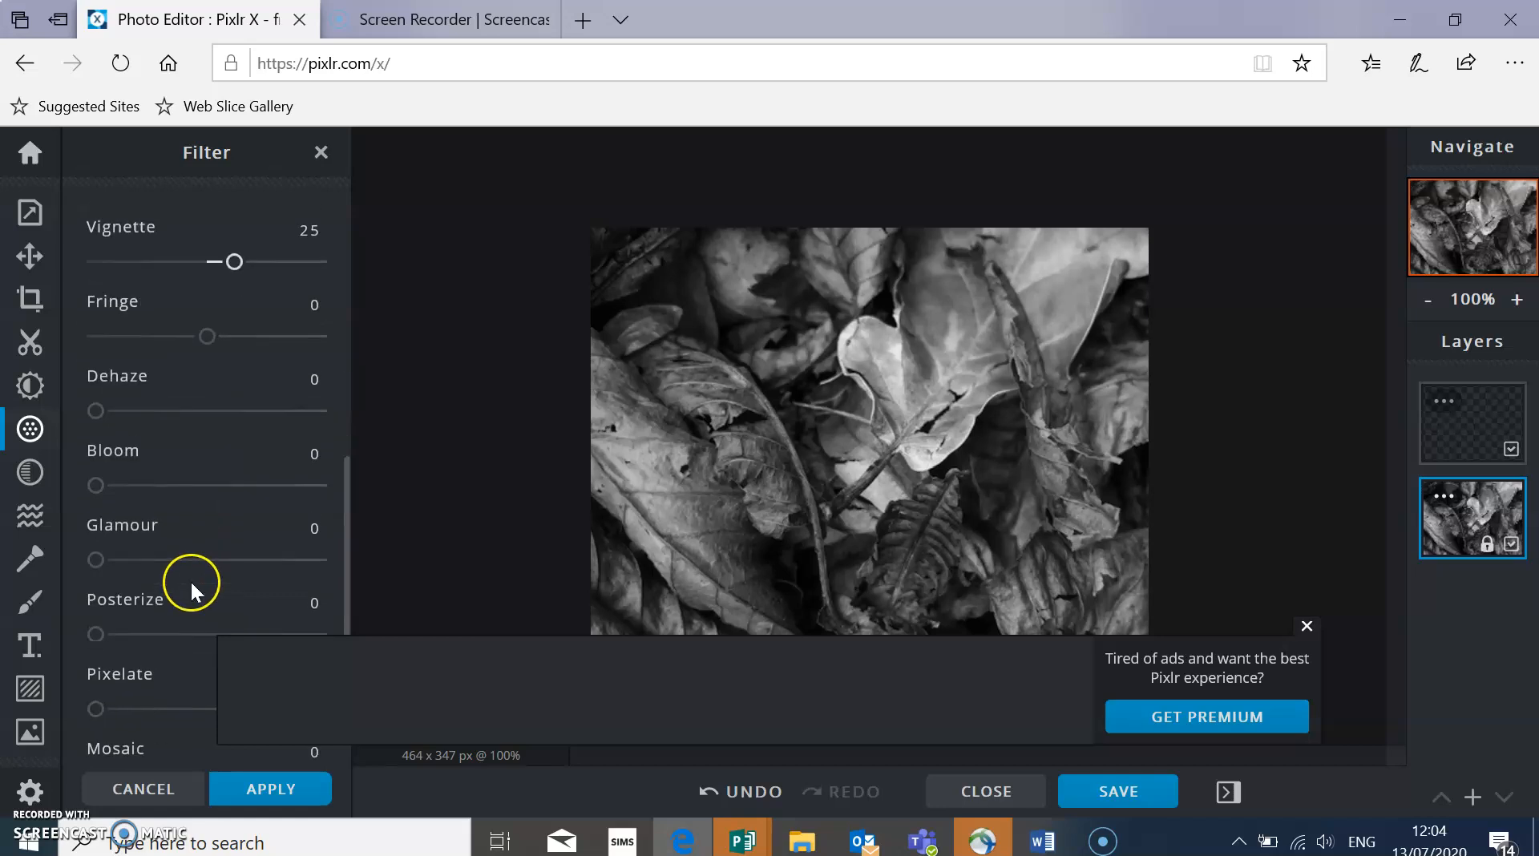
pyautogui.moveTo(92, 430); pyautogui.dragTo(62, 402)
pyautogui.moveTo(96, 501); pyautogui.dragTo(51, 476)
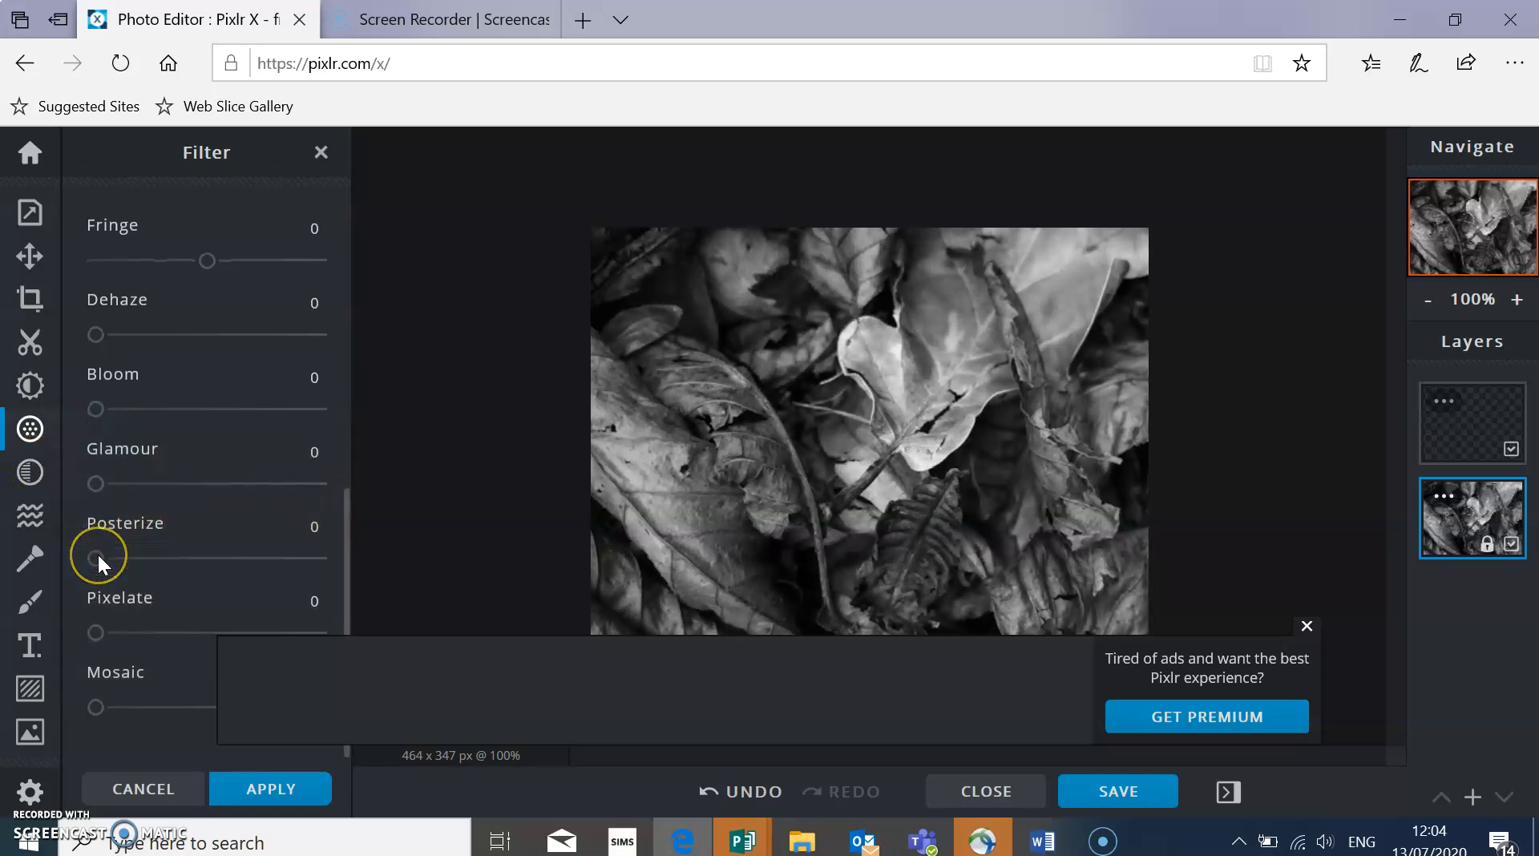
# Examine the available effect categories, from Friends and Too-Old to Food and Urban.
pyautogui.click(29, 477)
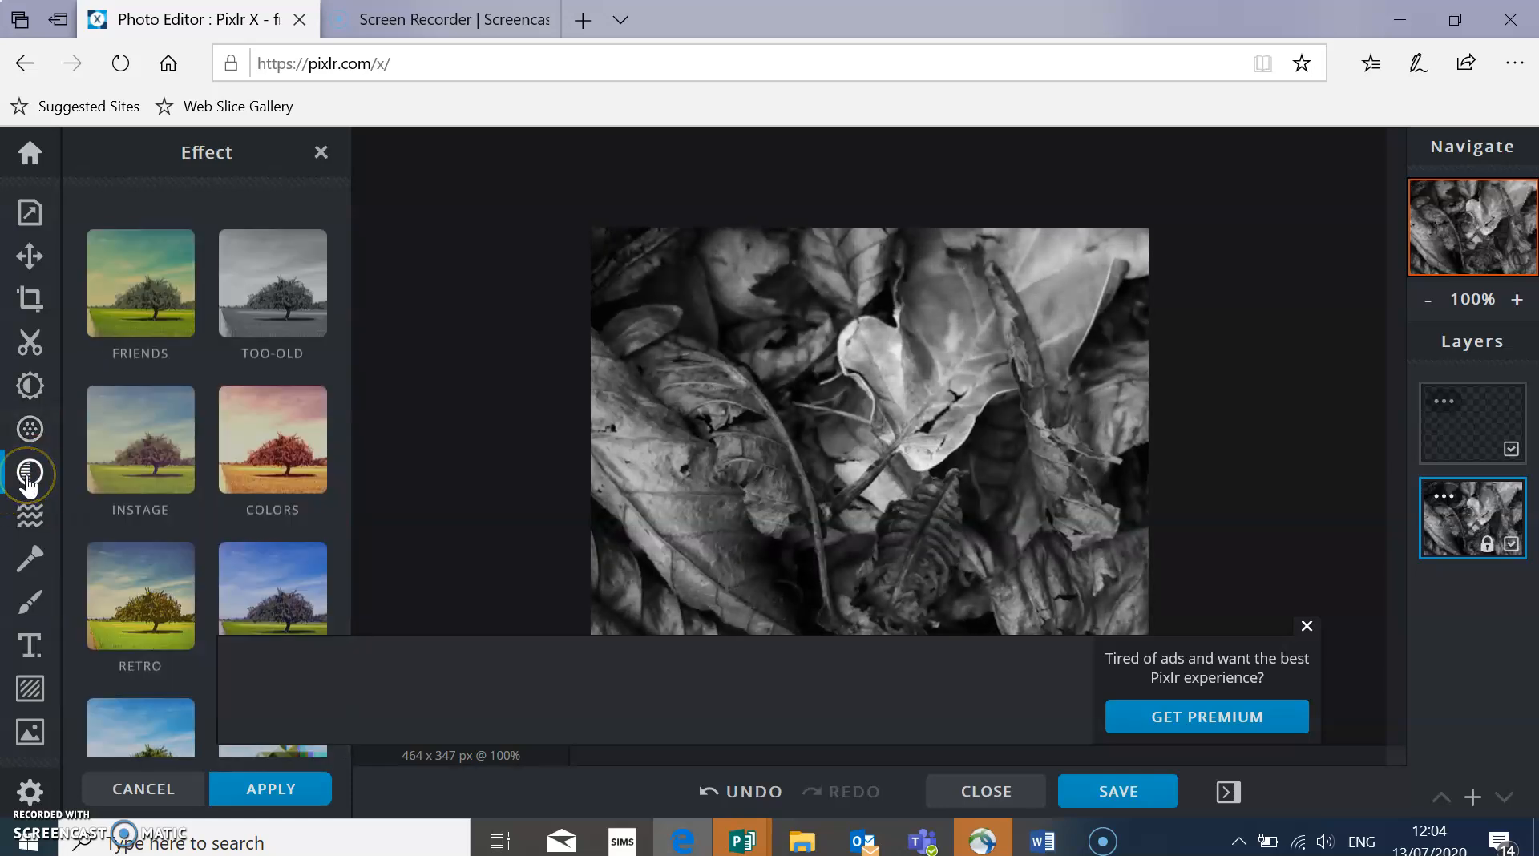
pyautogui.scroll(-3, 200, 620)
pyautogui.scroll(5, 152, 389)
pyautogui.scroll(-1, 149, 401)
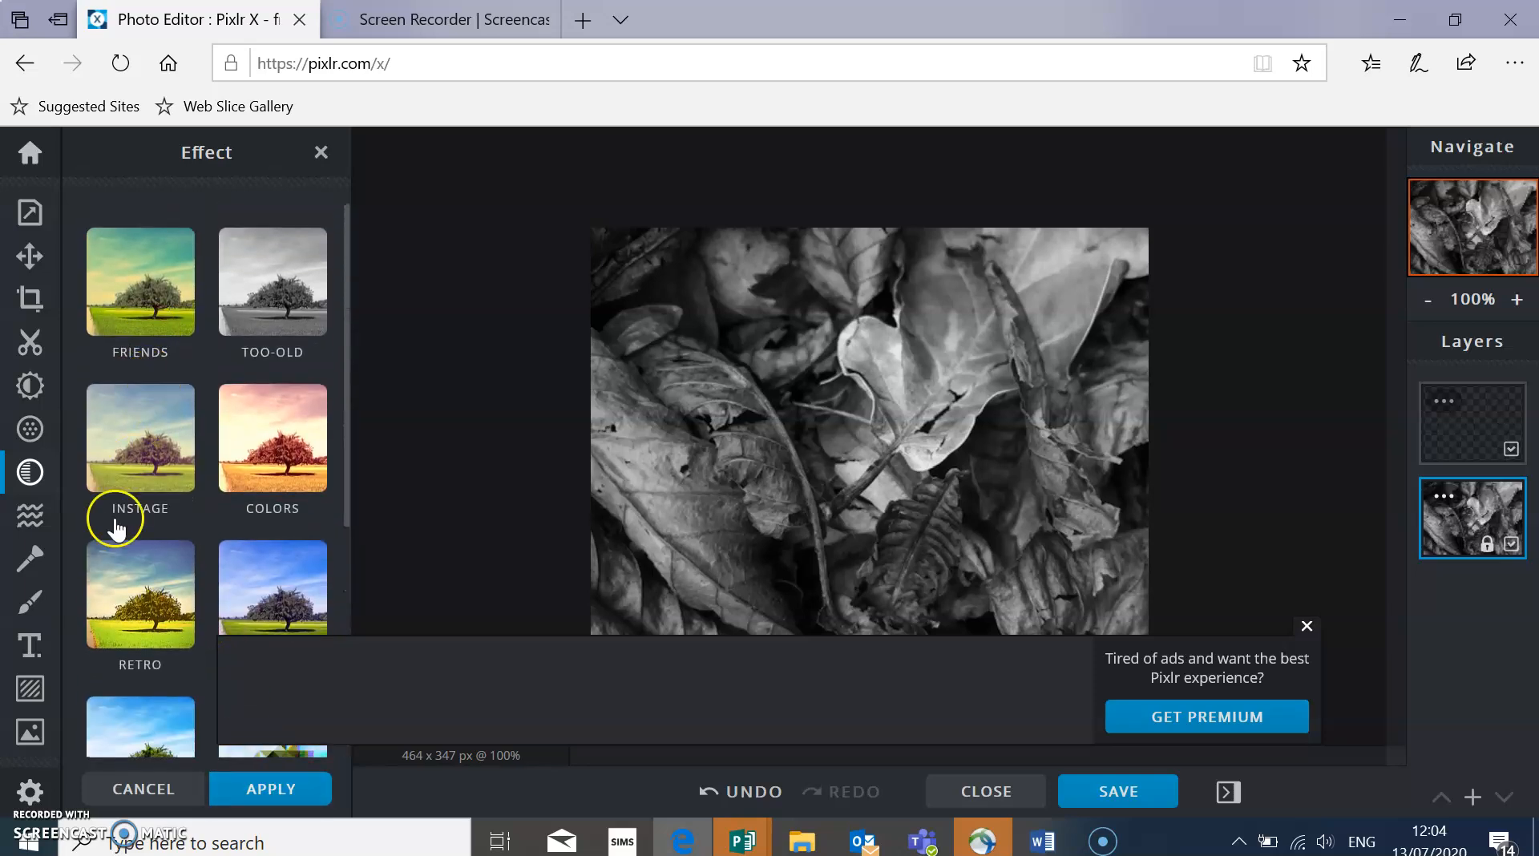
pyautogui.scroll(-5, 217, 480)
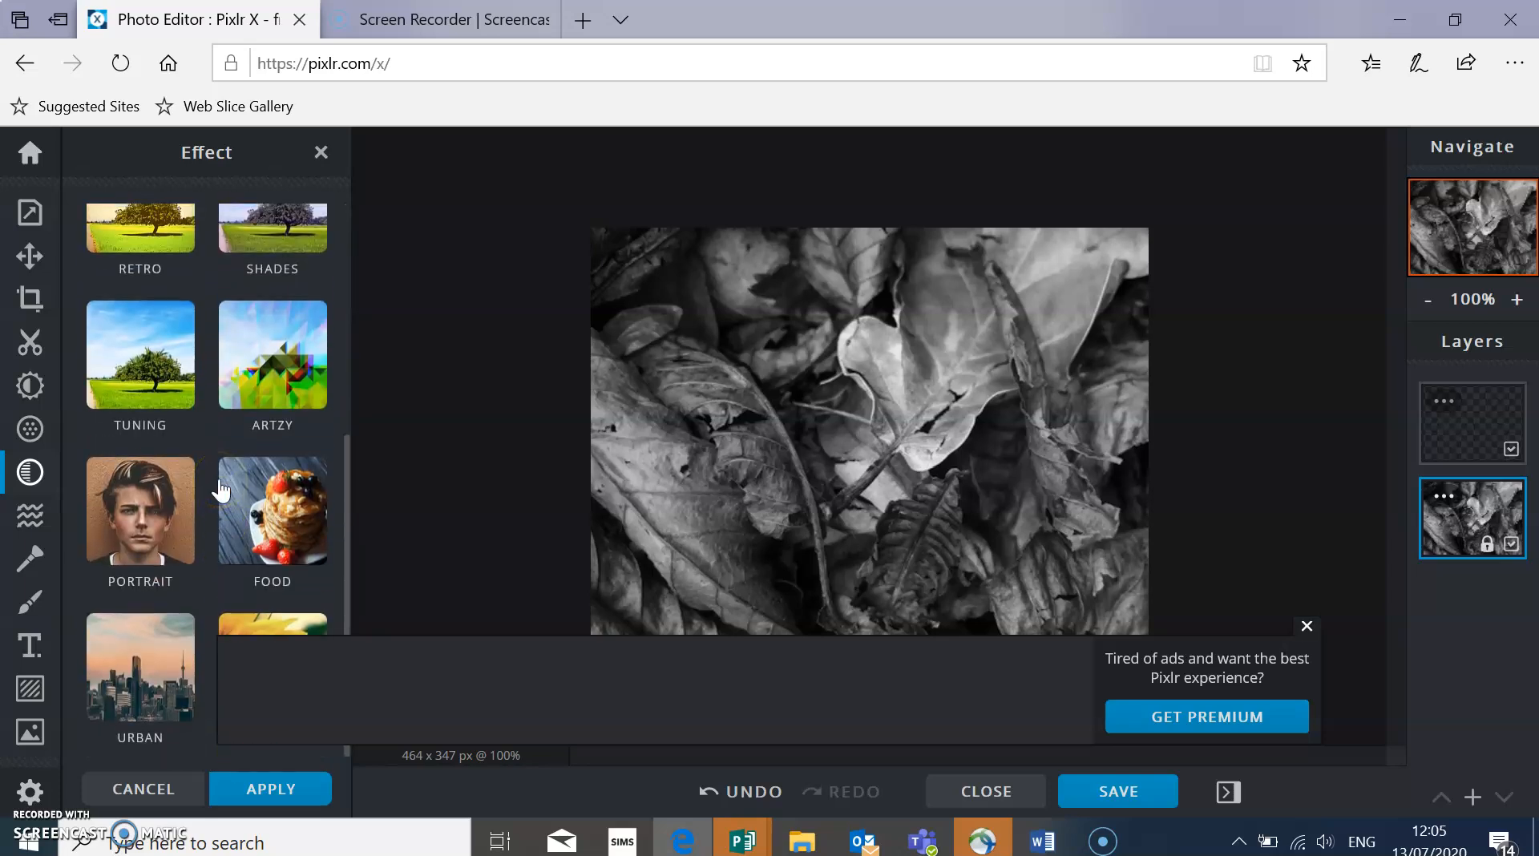
pyautogui.scroll(5, 218, 486)
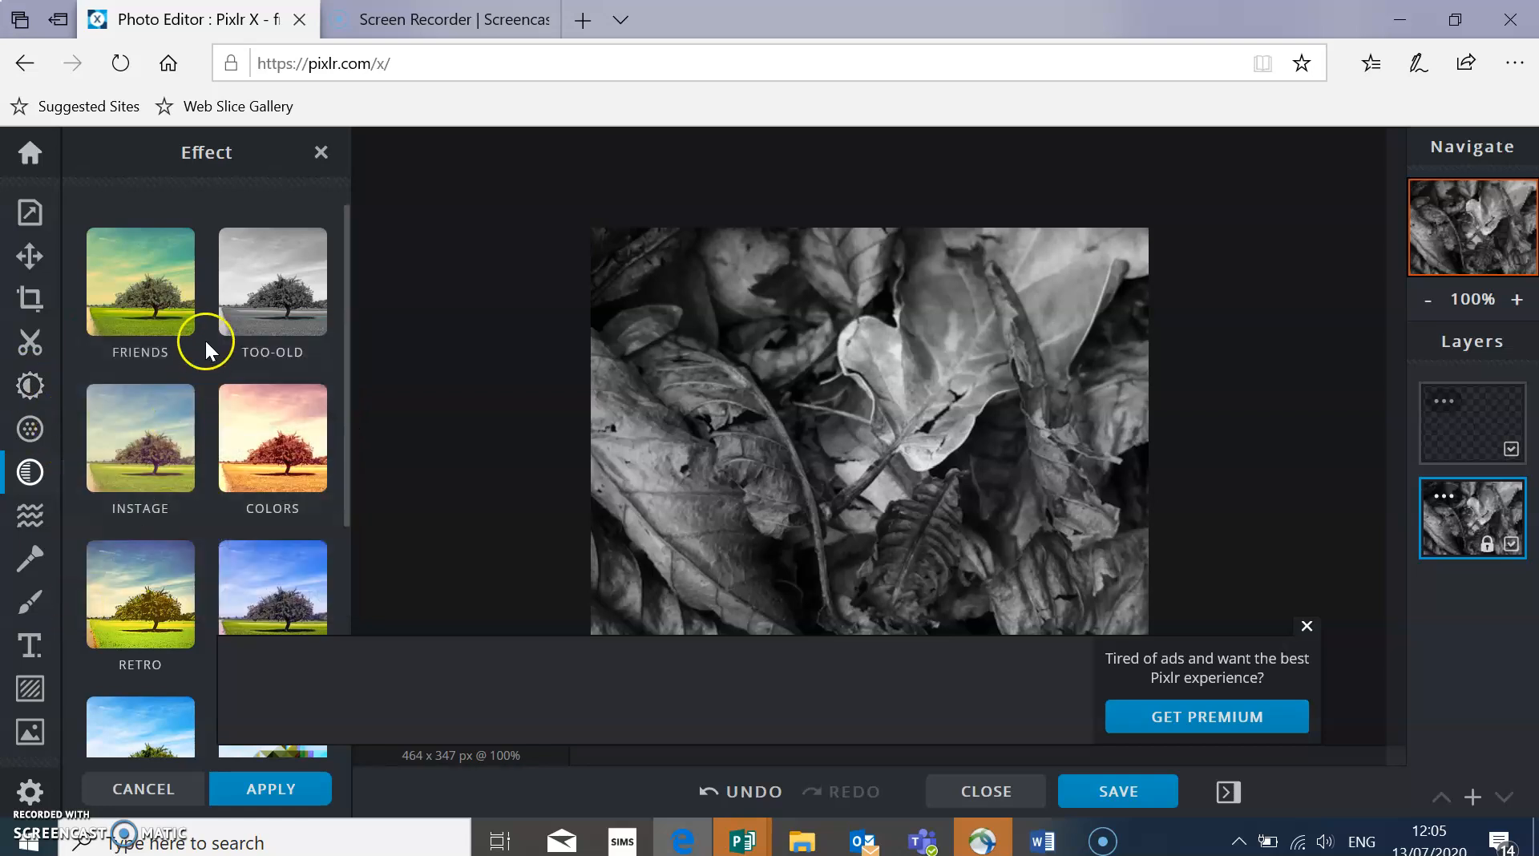
pyautogui.scroll(-5, 272, 521)
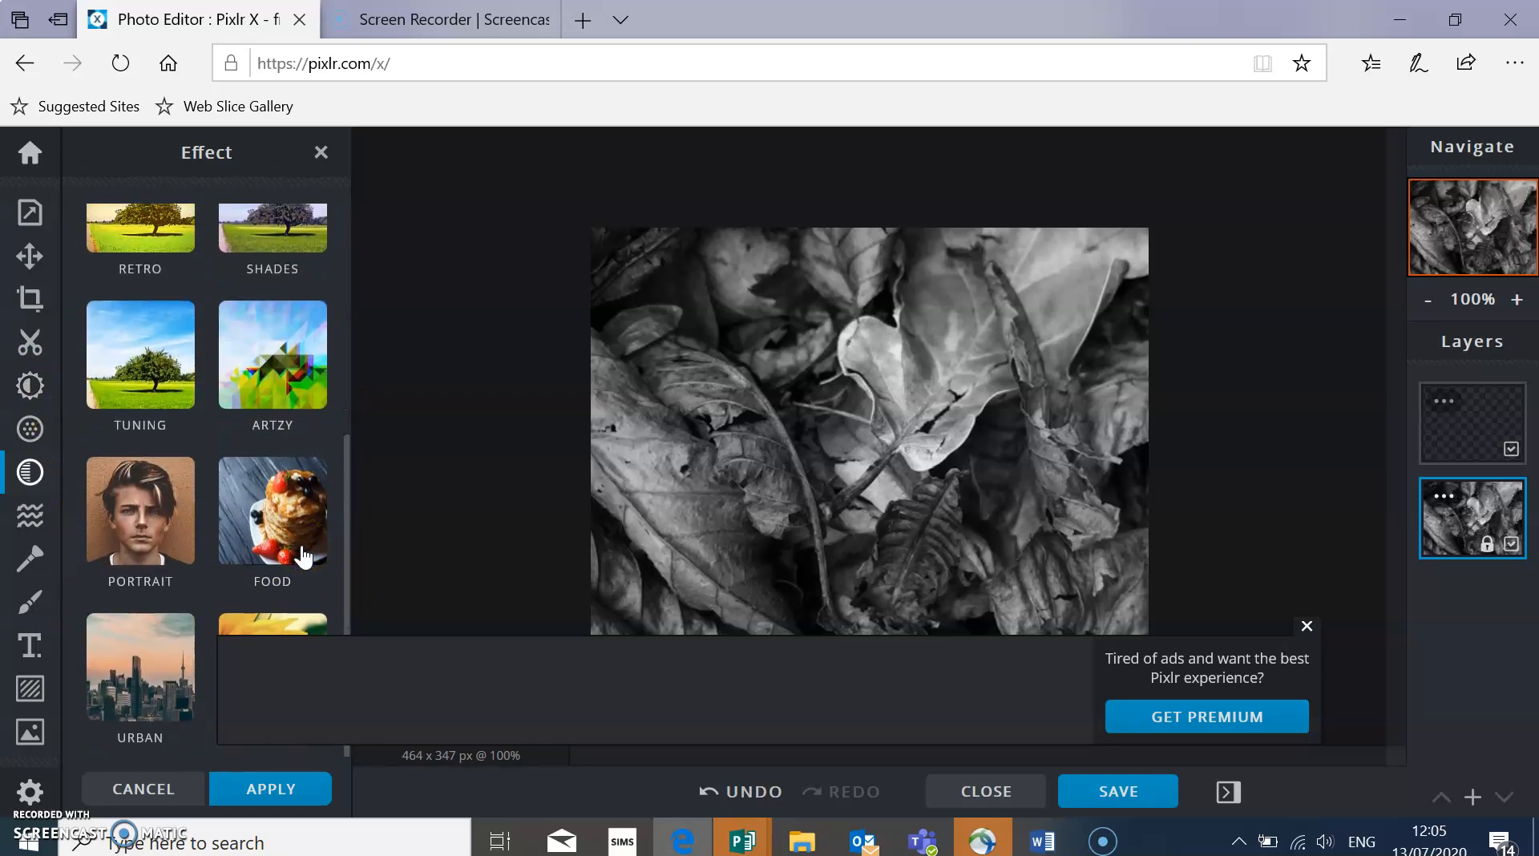
pyautogui.scroll(5, 302, 555)
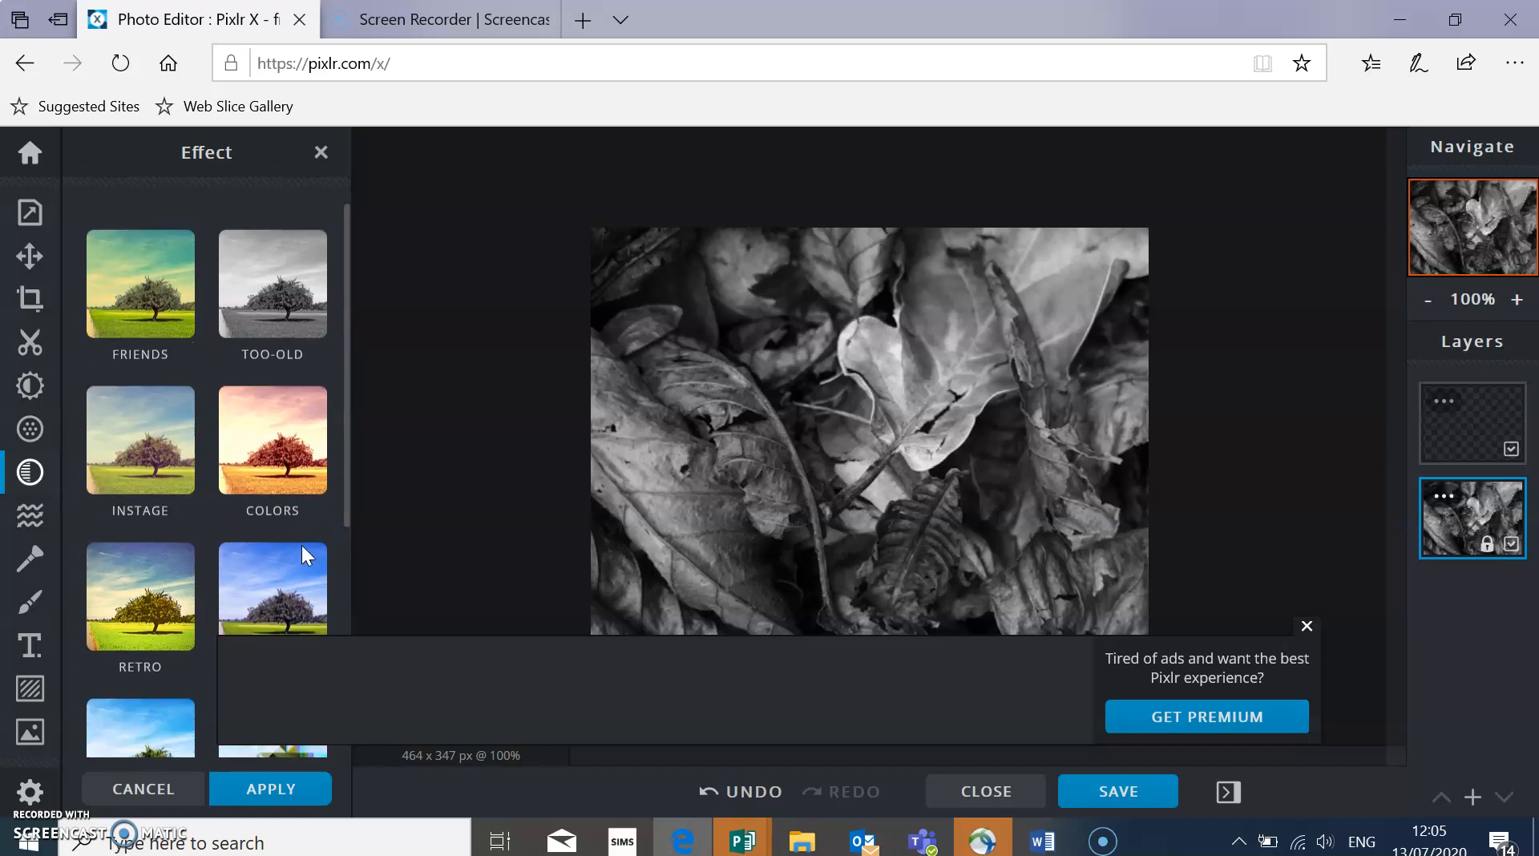
# Try the Agnes effect from the Too-Old category on the photo and reduce its strength to 0.
pyautogui.click(290, 320)
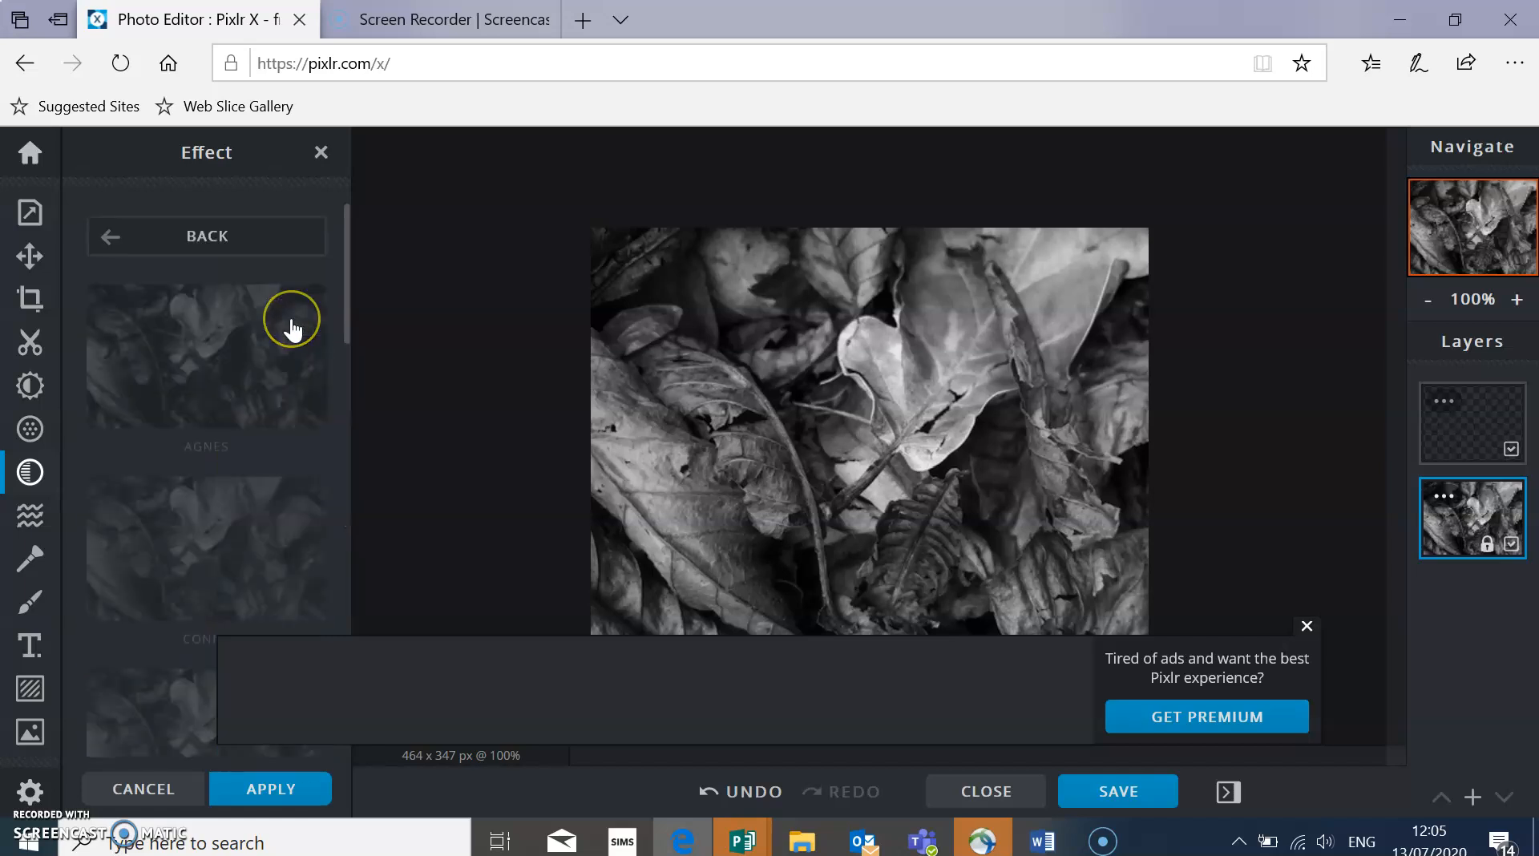
pyautogui.click(250, 361)
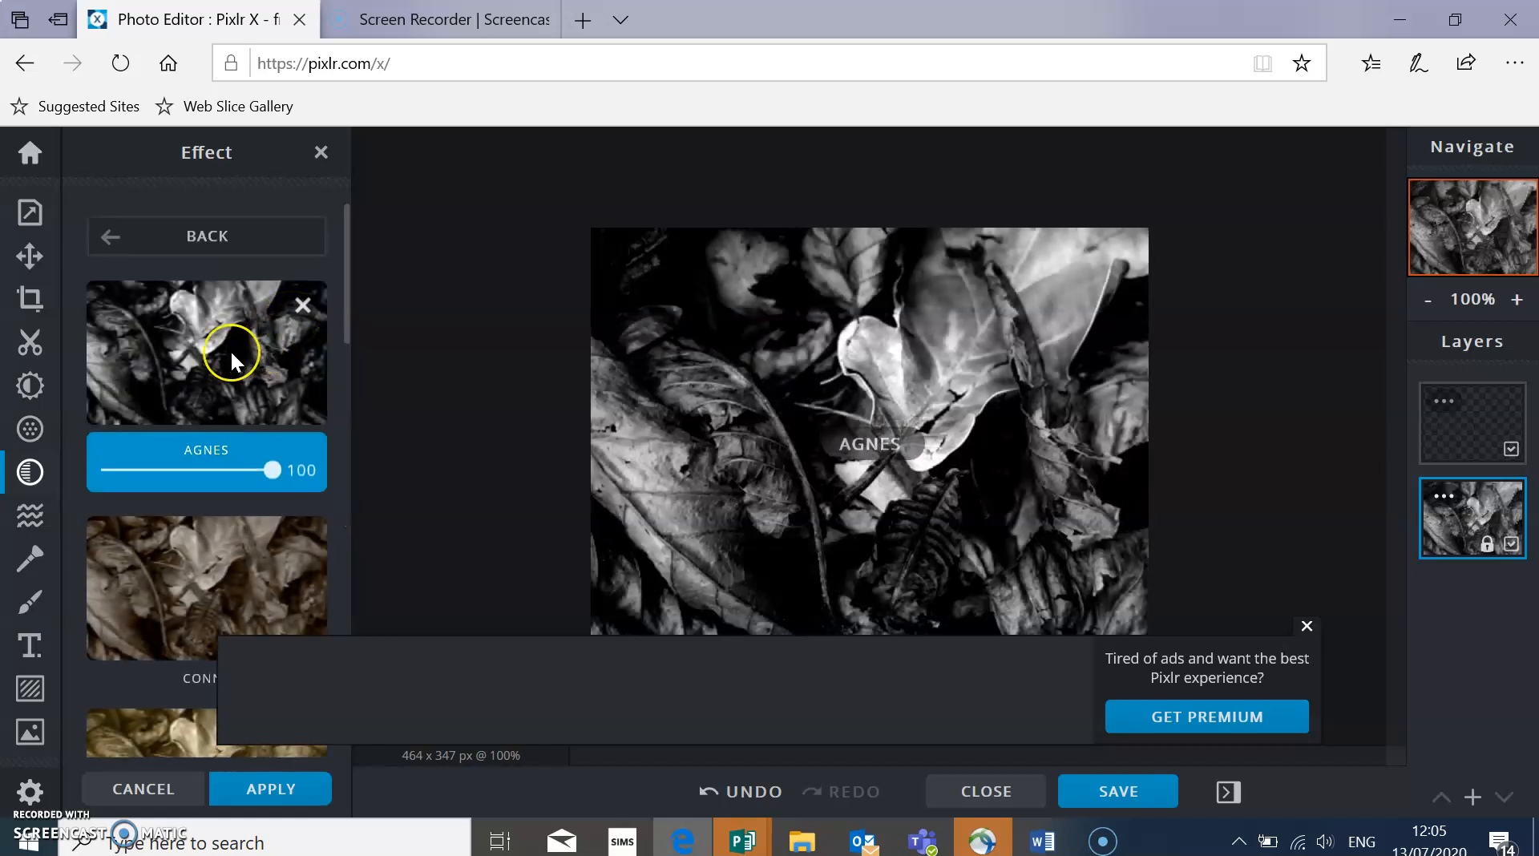
pyautogui.moveTo(232, 474); pyautogui.dragTo(65, 441)
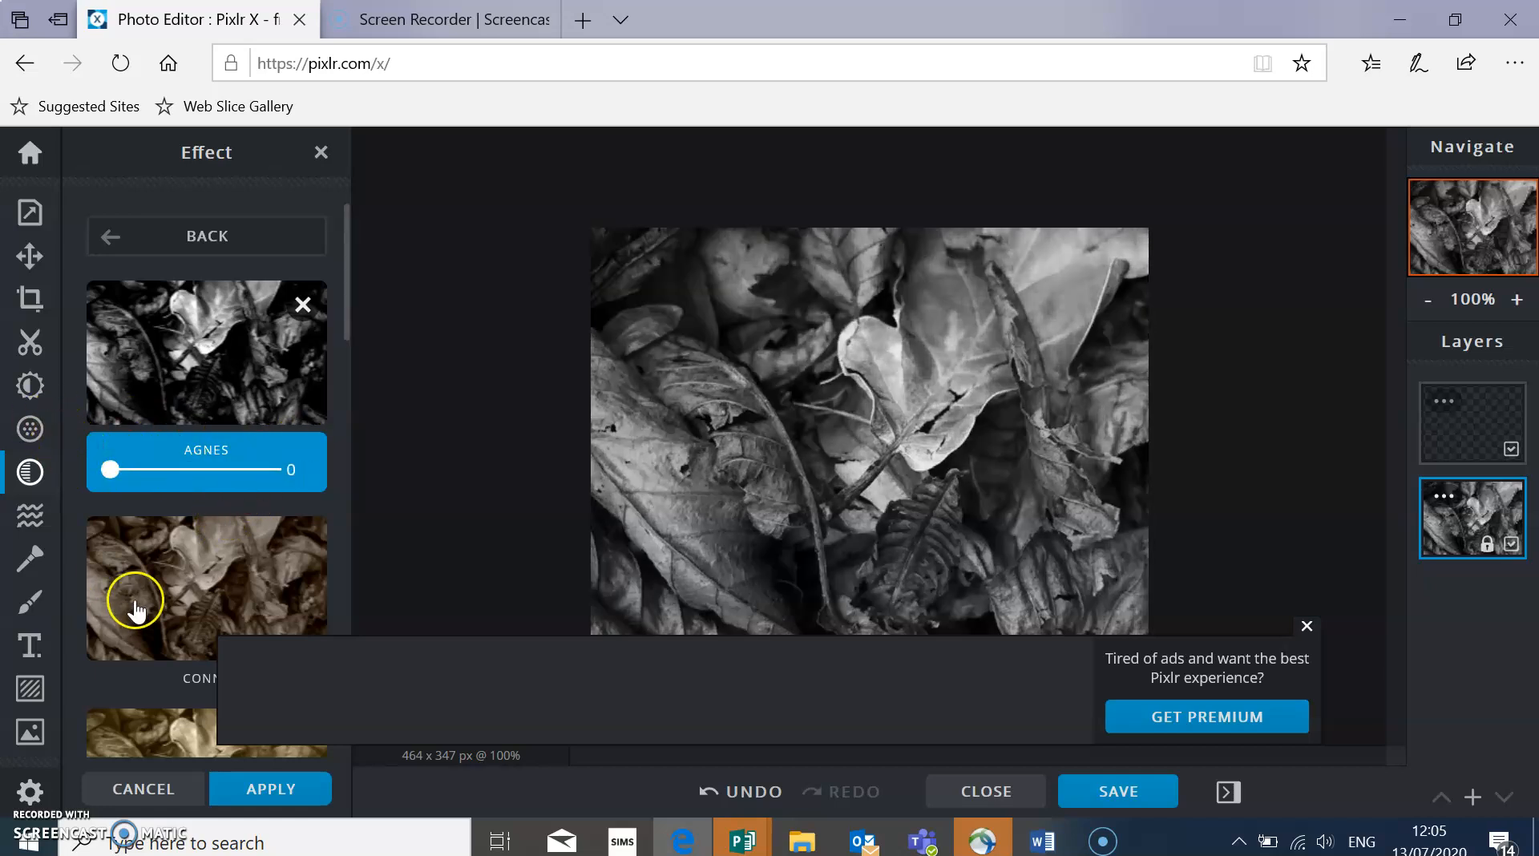
# Try the Olay effect on the photo, remove its strength and view the remaining Too-Old effects.
pyautogui.scroll(-5, 135, 600)
pyautogui.scroll(-5, 134, 600)
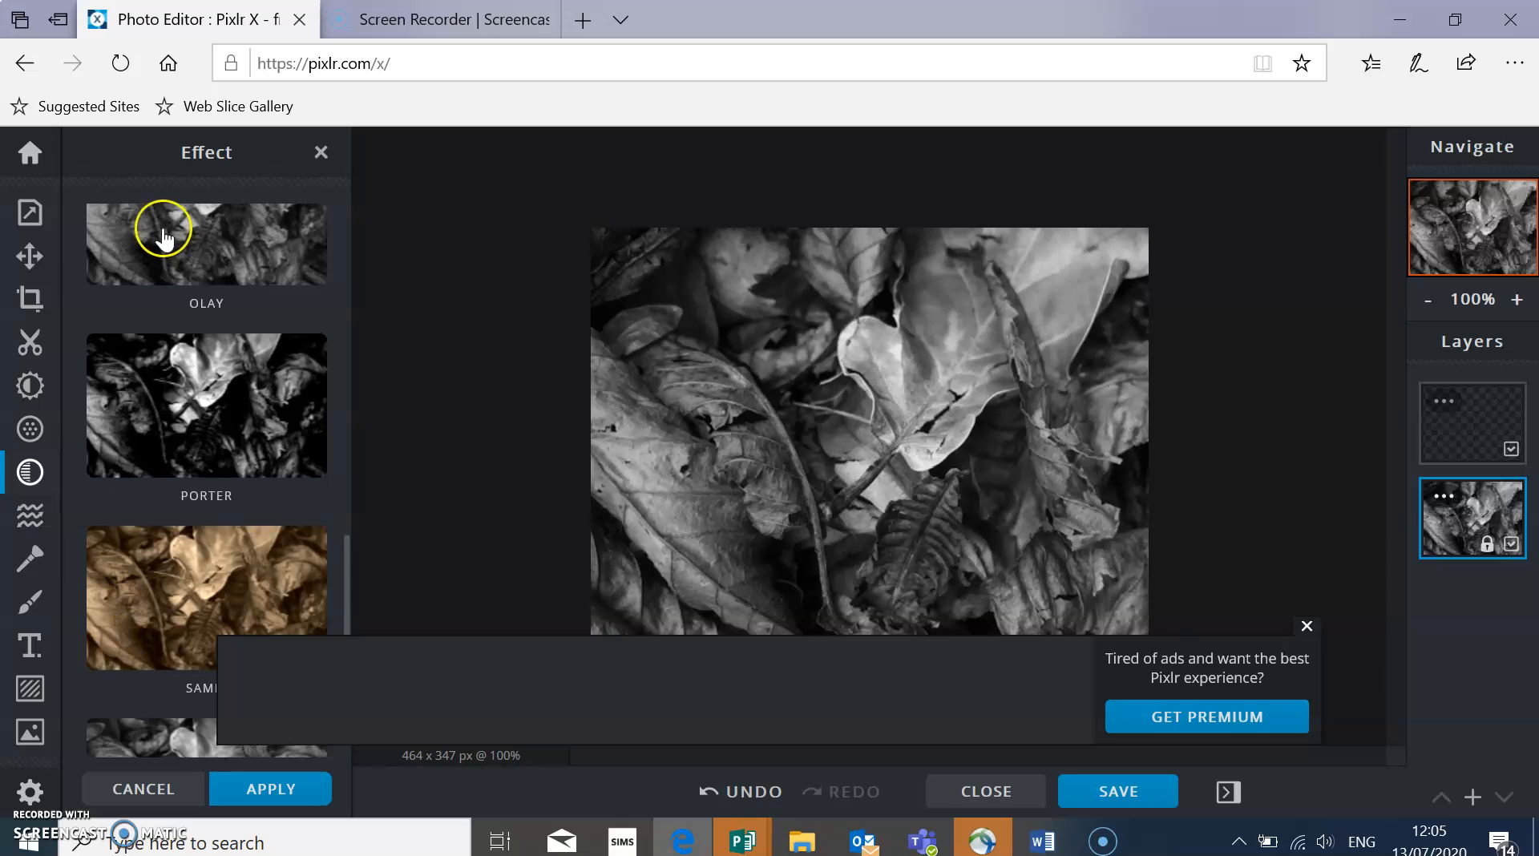
pyautogui.click(163, 237)
pyautogui.scroll(1, 152, 346)
pyautogui.moveTo(150, 326); pyautogui.dragTo(58, 326)
pyautogui.scroll(-5, 154, 481)
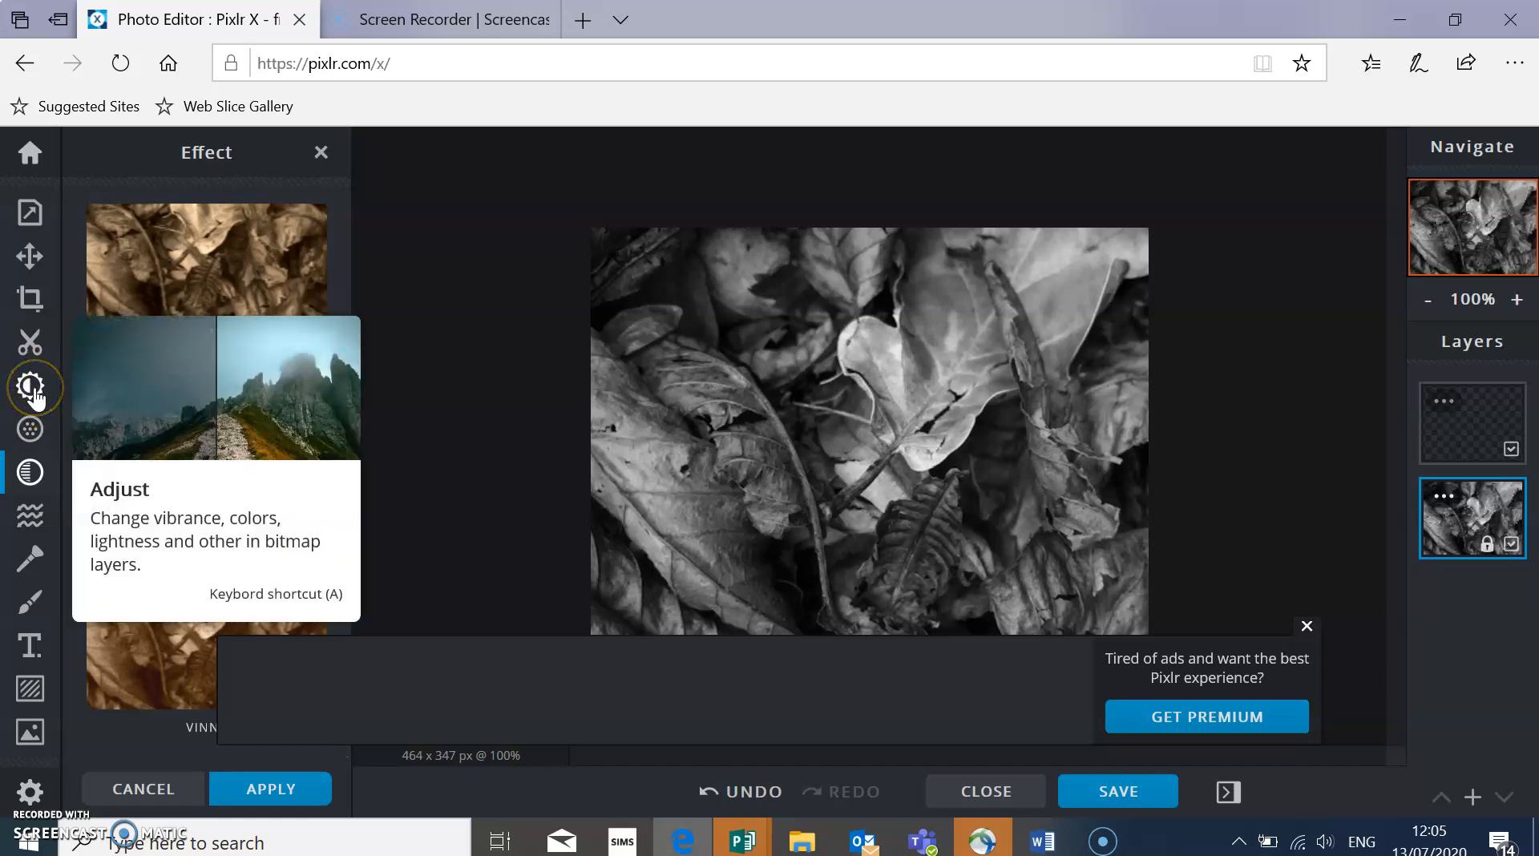
# Dismiss the advert and look over the Liquify, Retouch, Drawing, Text and Add element tools.
pyautogui.click(30, 519)
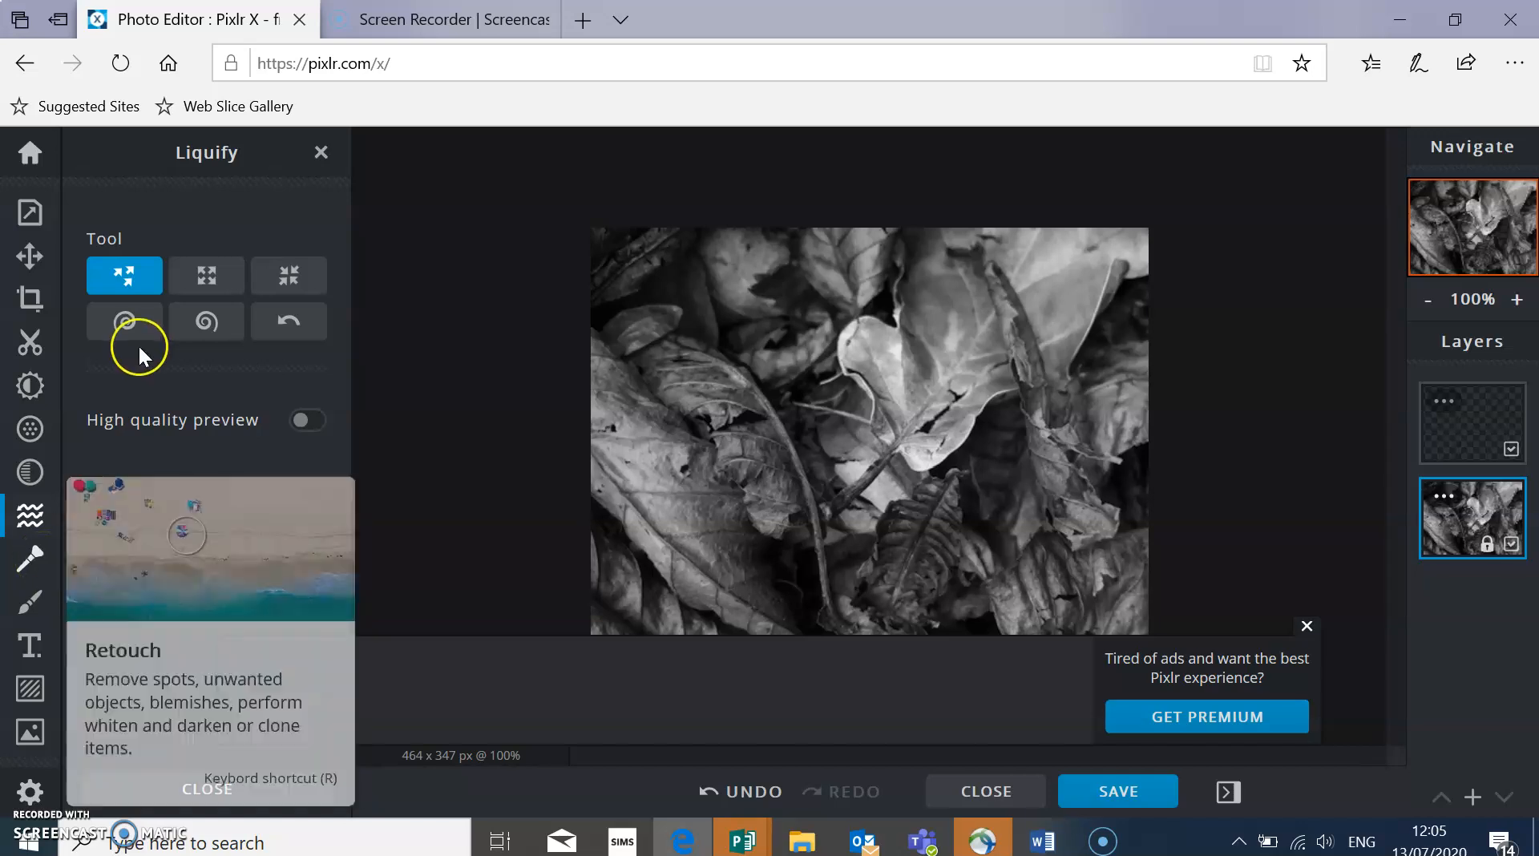
pyautogui.click(1305, 627)
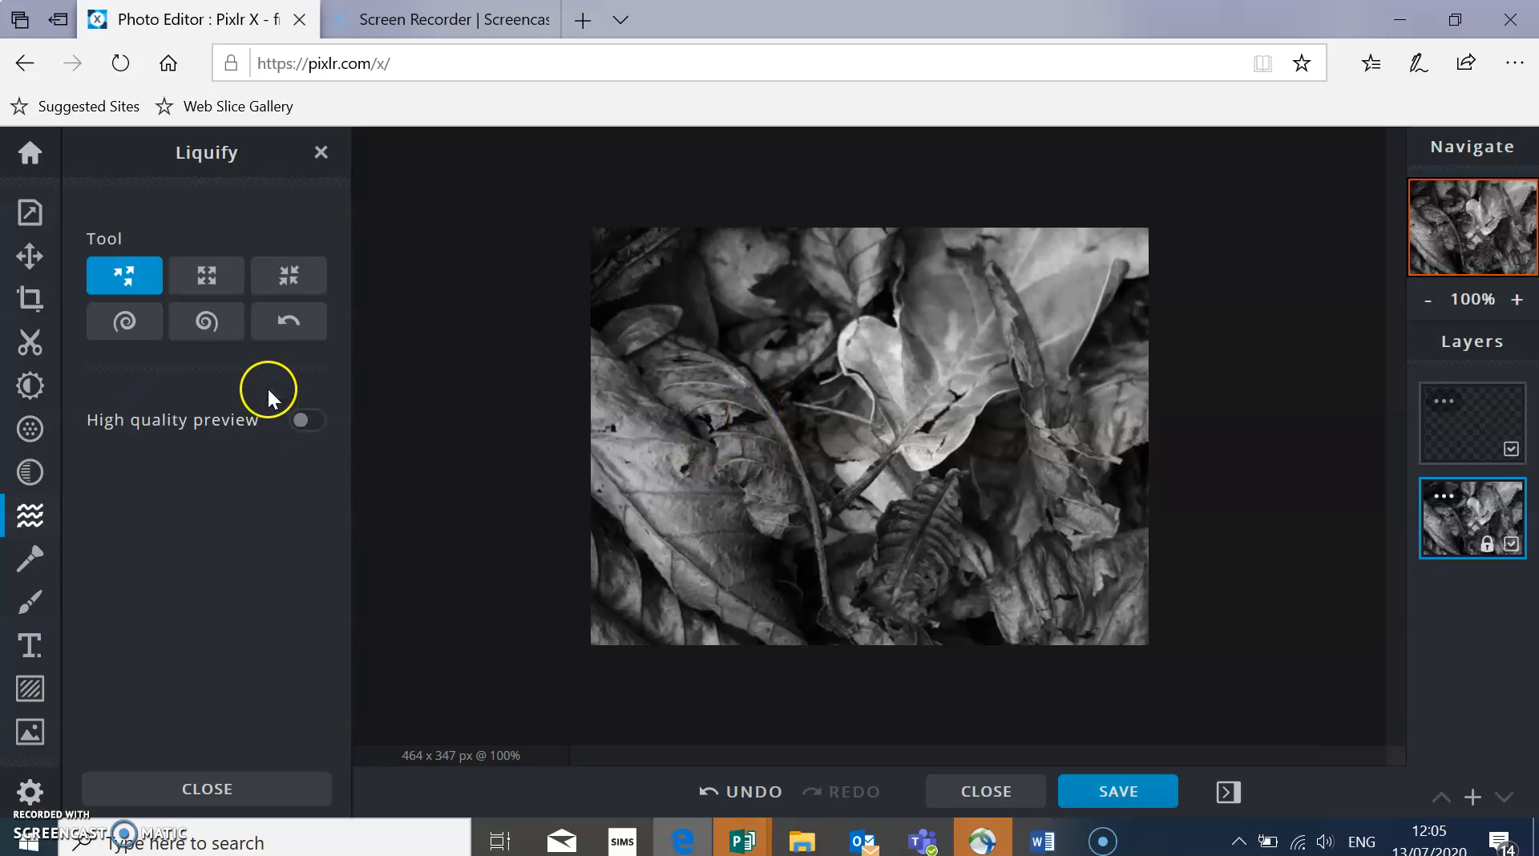
pyautogui.click(32, 563)
pyautogui.click(30, 601)
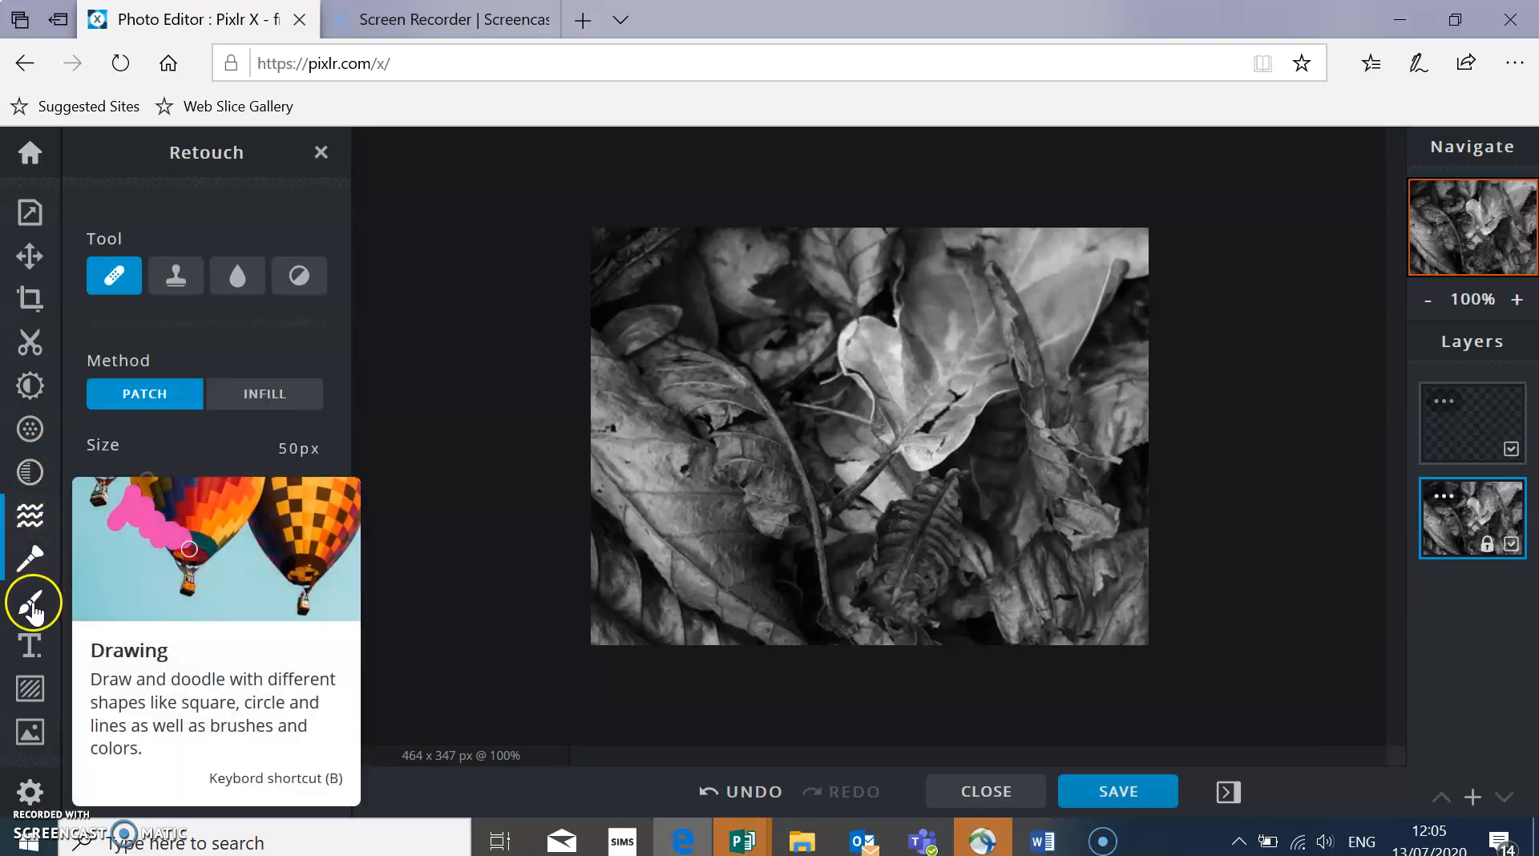
pyautogui.click(31, 651)
pyautogui.click(36, 701)
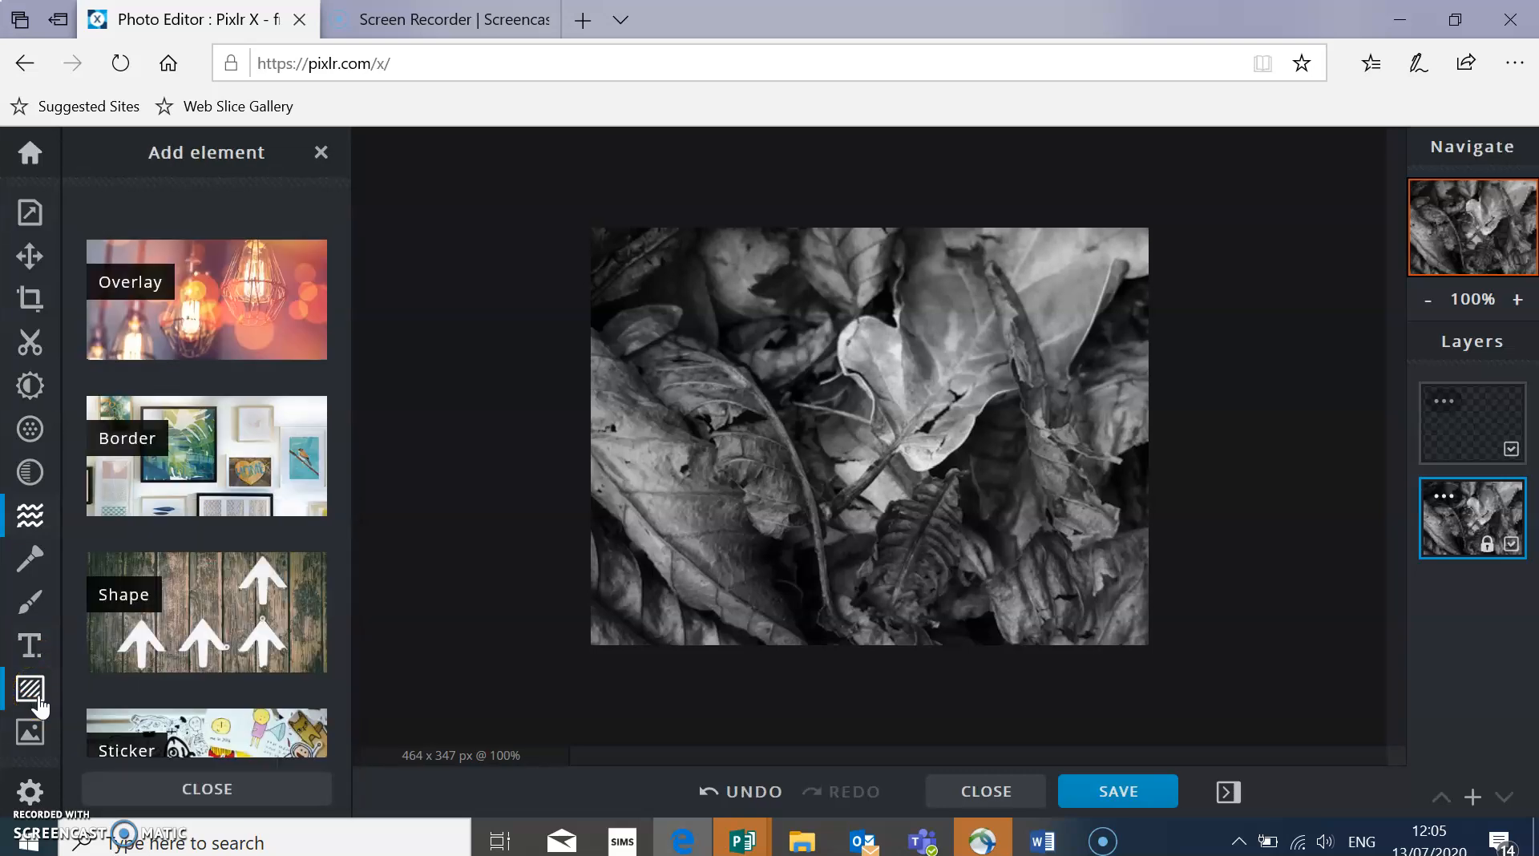
pyautogui.click(30, 210)
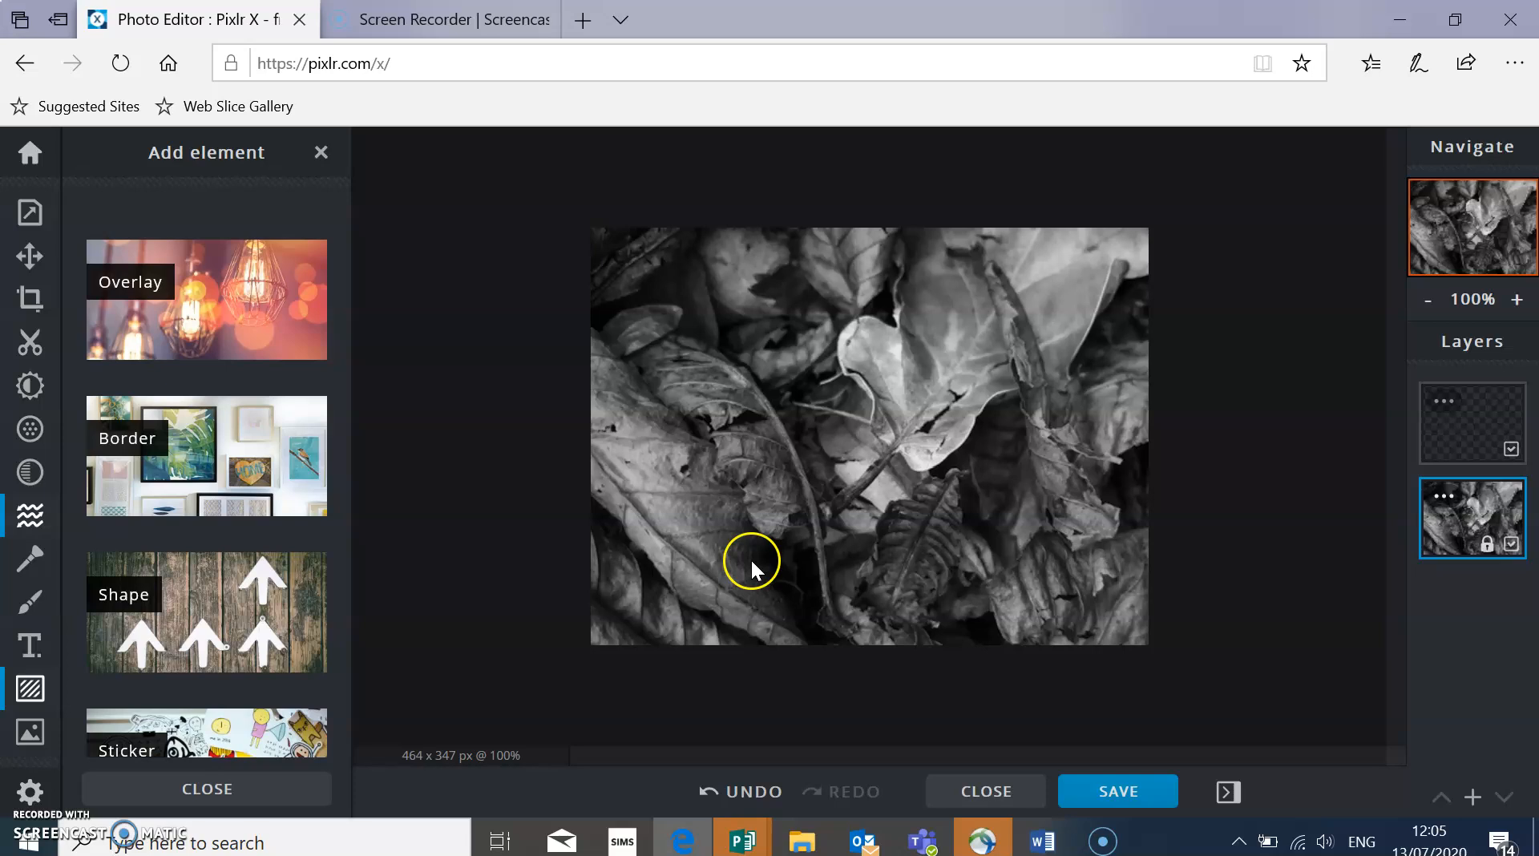
# Download the edited photo as a JPG named dried leaves edit with the quality raised above 90%.
pyautogui.click(1127, 801)
pyautogui.click(939, 305)
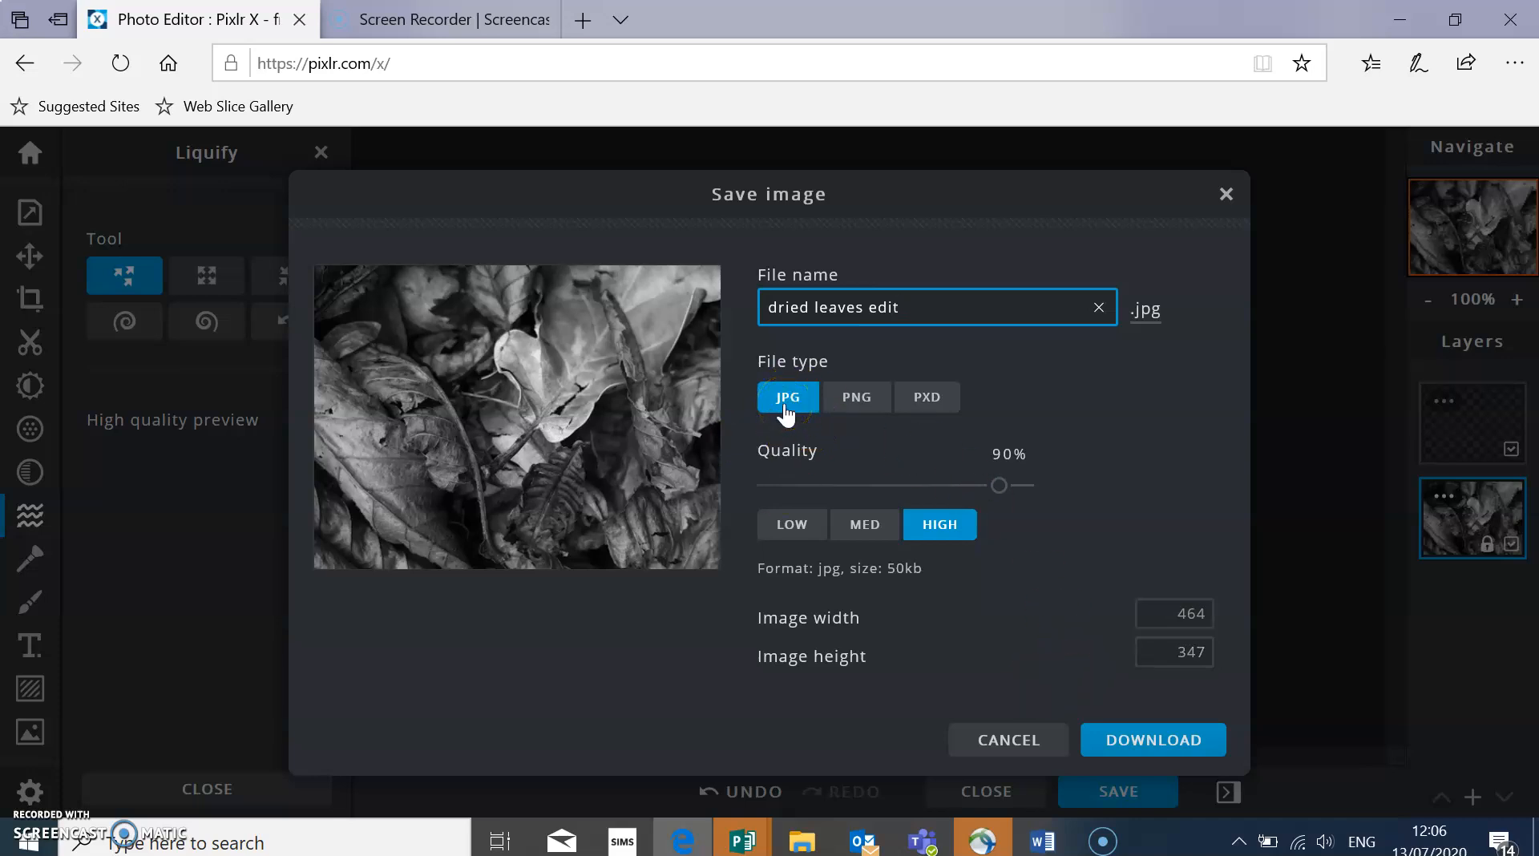
pyautogui.click(1026, 493)
pyautogui.click(1152, 751)
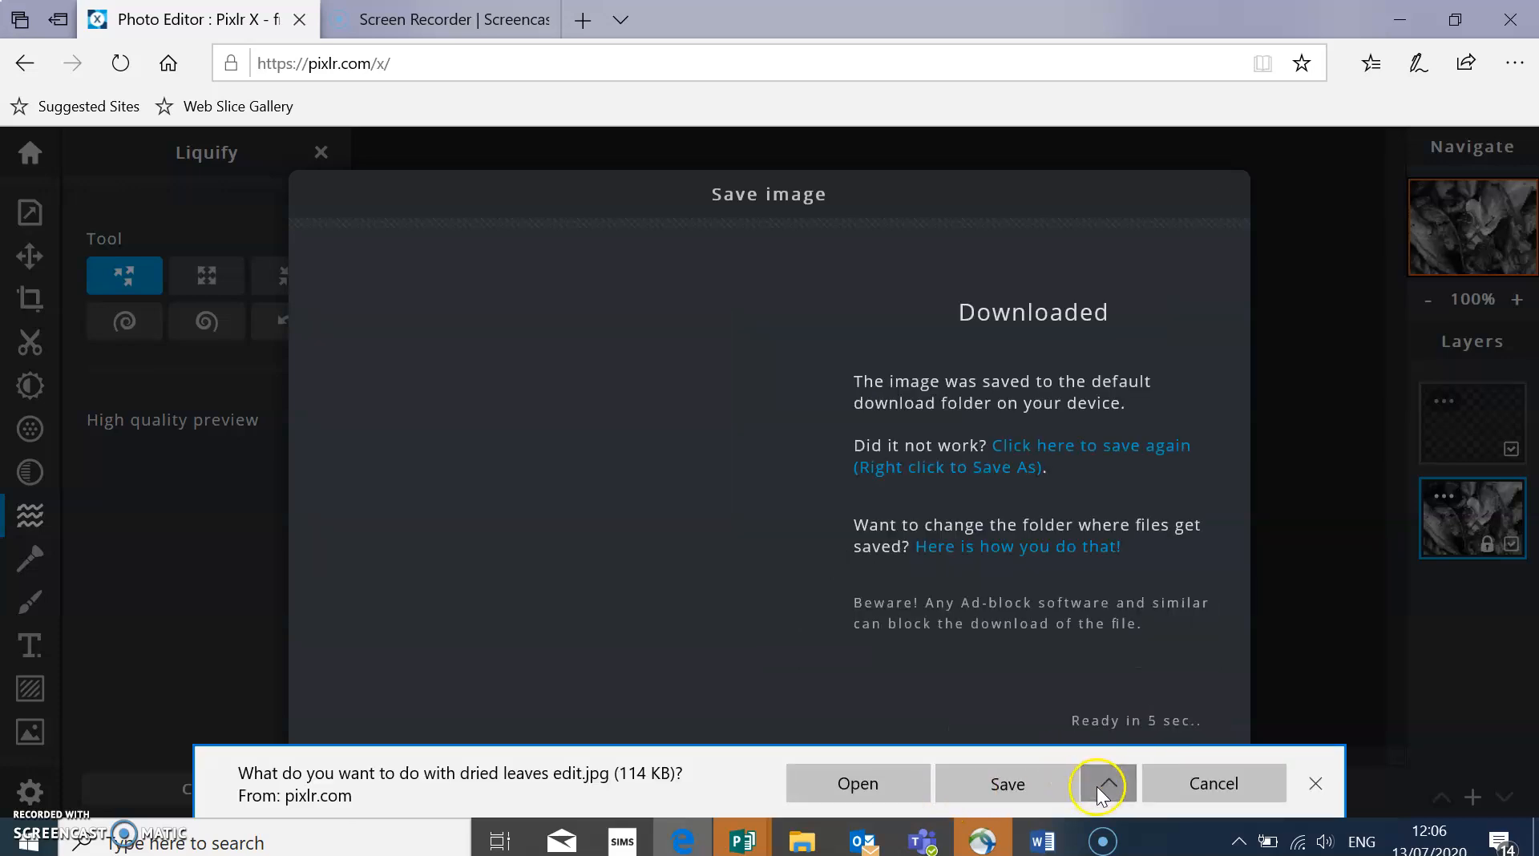
# Save the downloaded dried leaves edit file in the abstract photographs folder on the home drive.
pyautogui.click(1106, 789)
pyautogui.click(1039, 750)
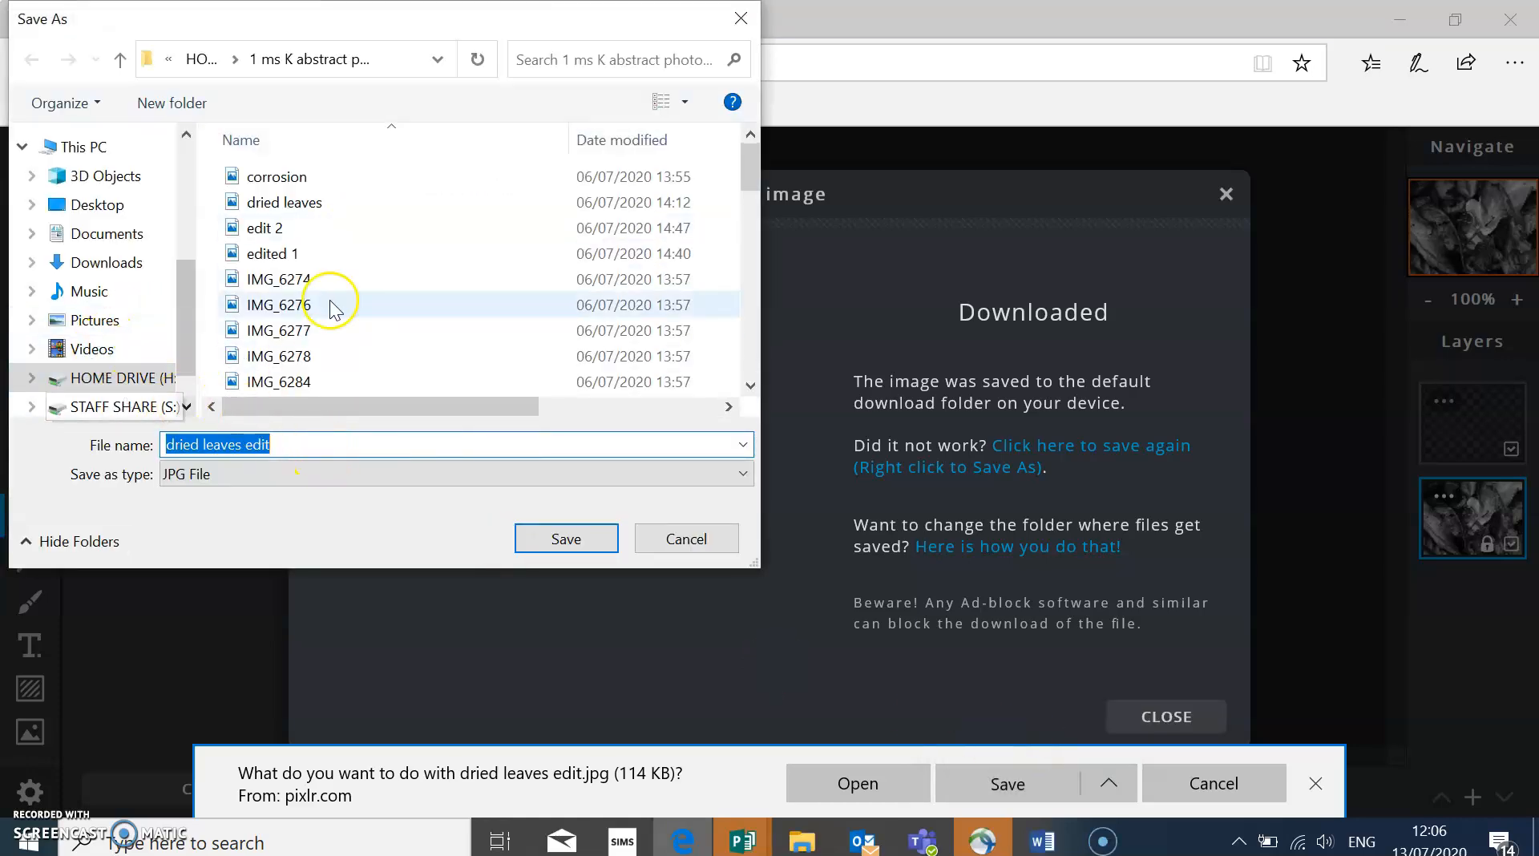
pyautogui.click(576, 534)
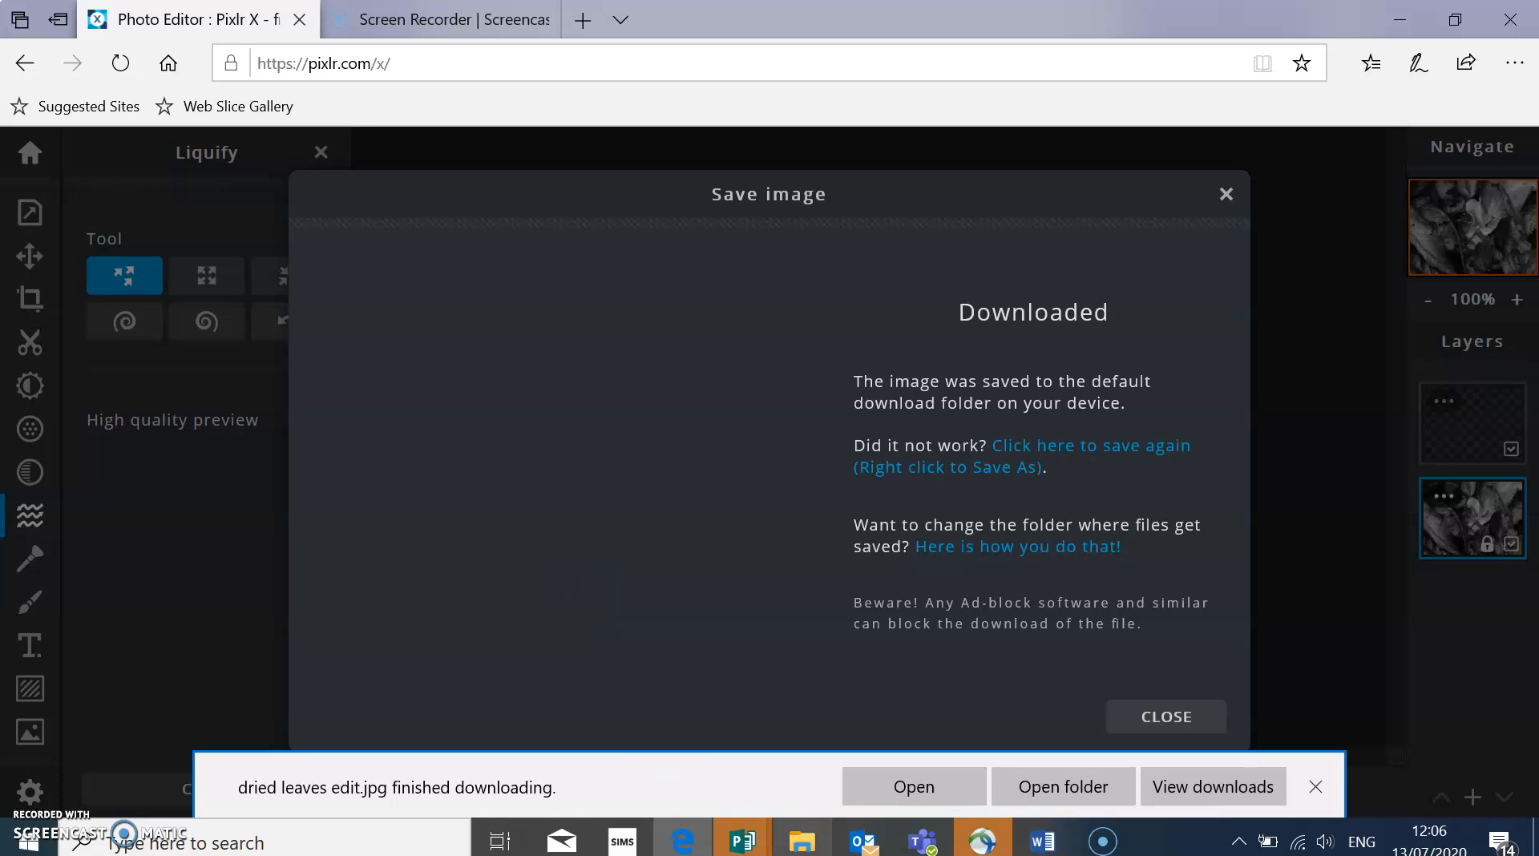
# Open dried leaves edit from the abstract photographs folder to check it, and return to the editor with the save and download messages closed.
pyautogui.click(801, 841)
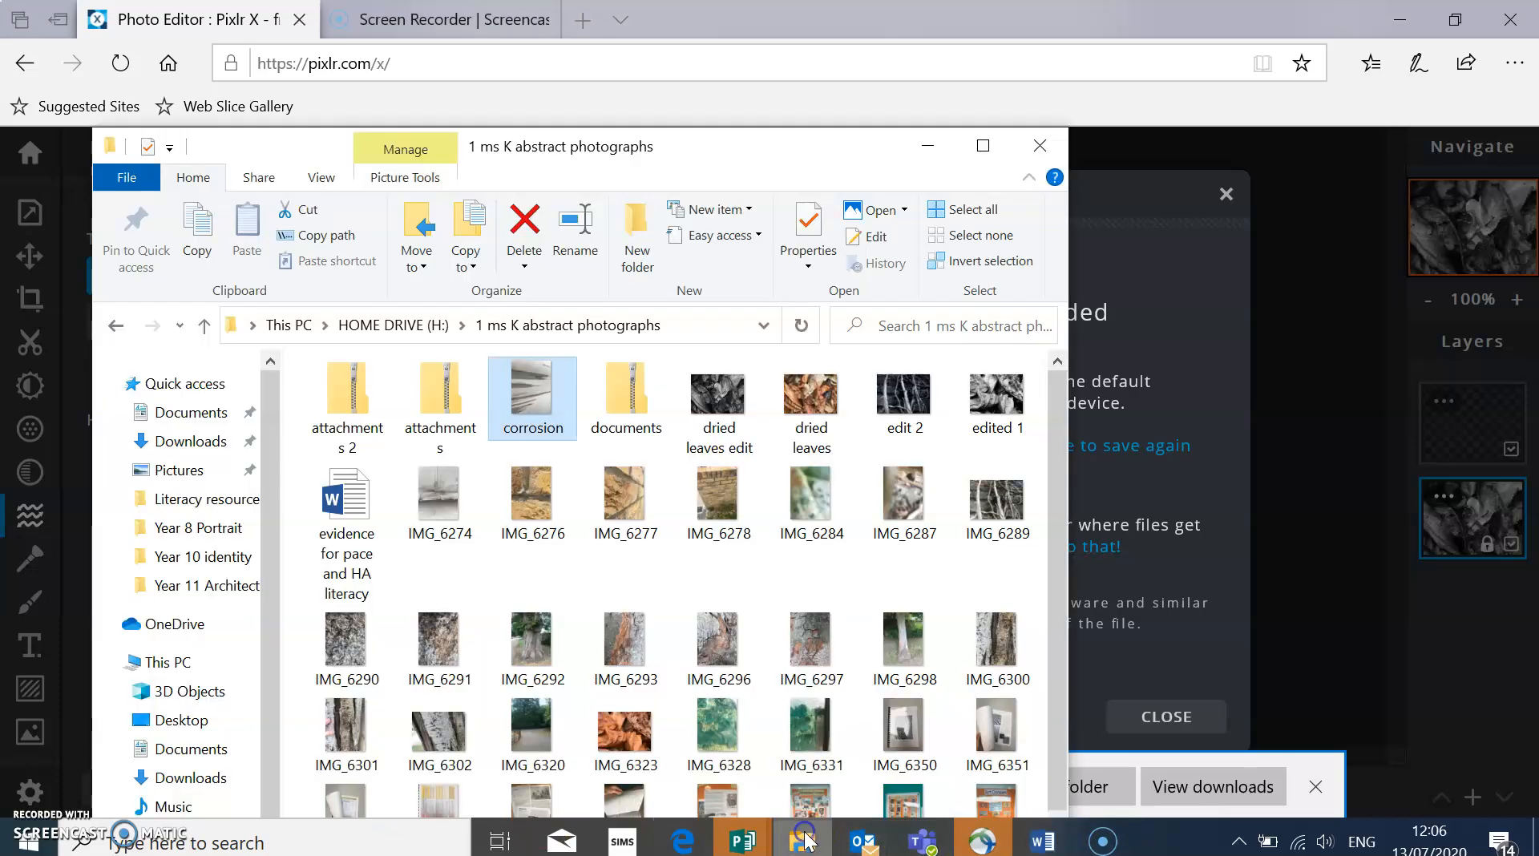
pyautogui.doubleClick(723, 394)
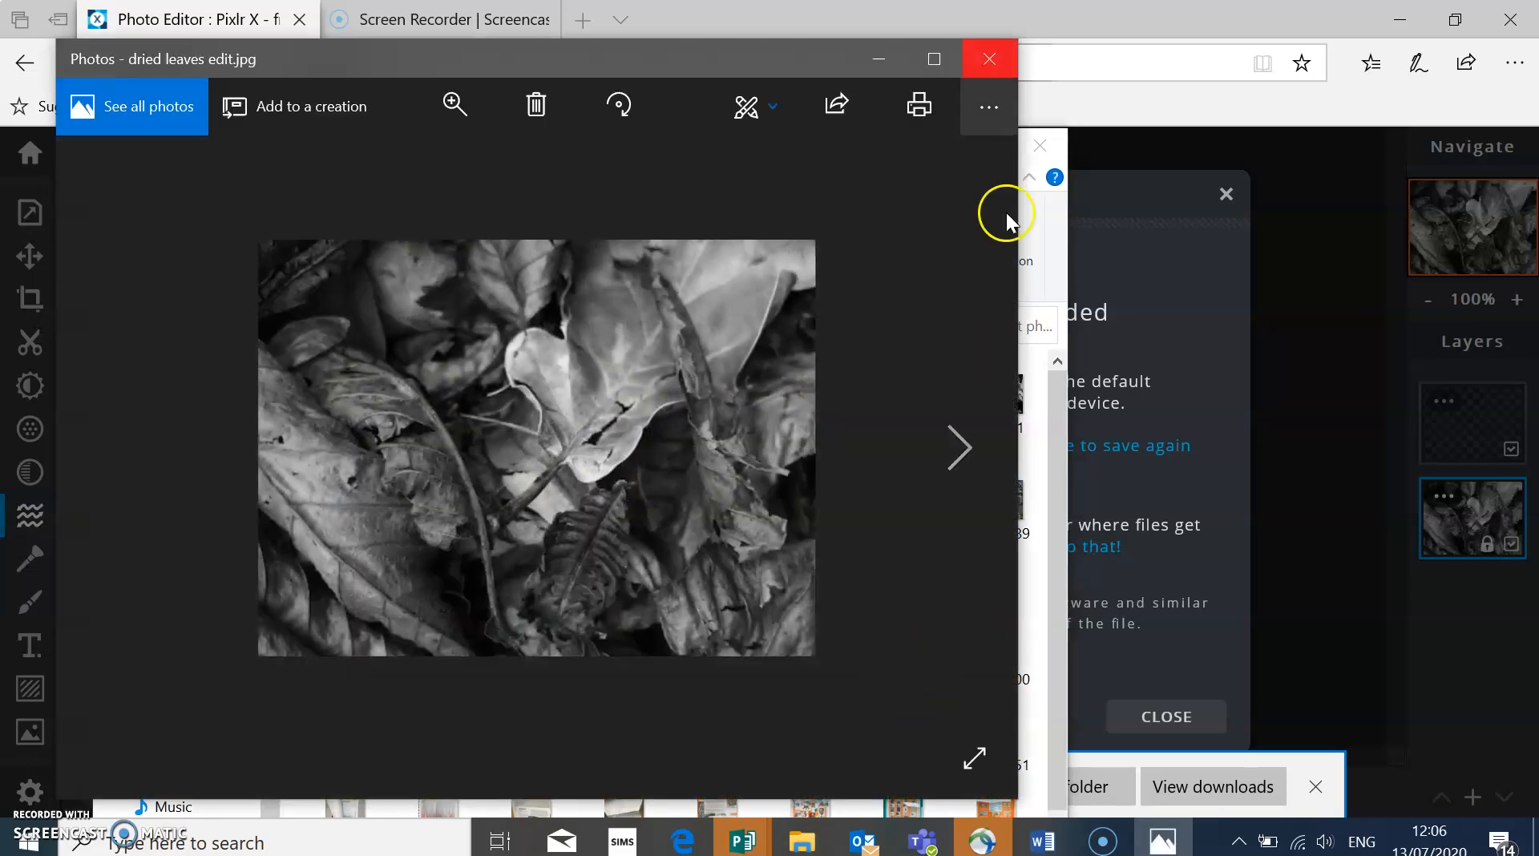
pyautogui.click(997, 63)
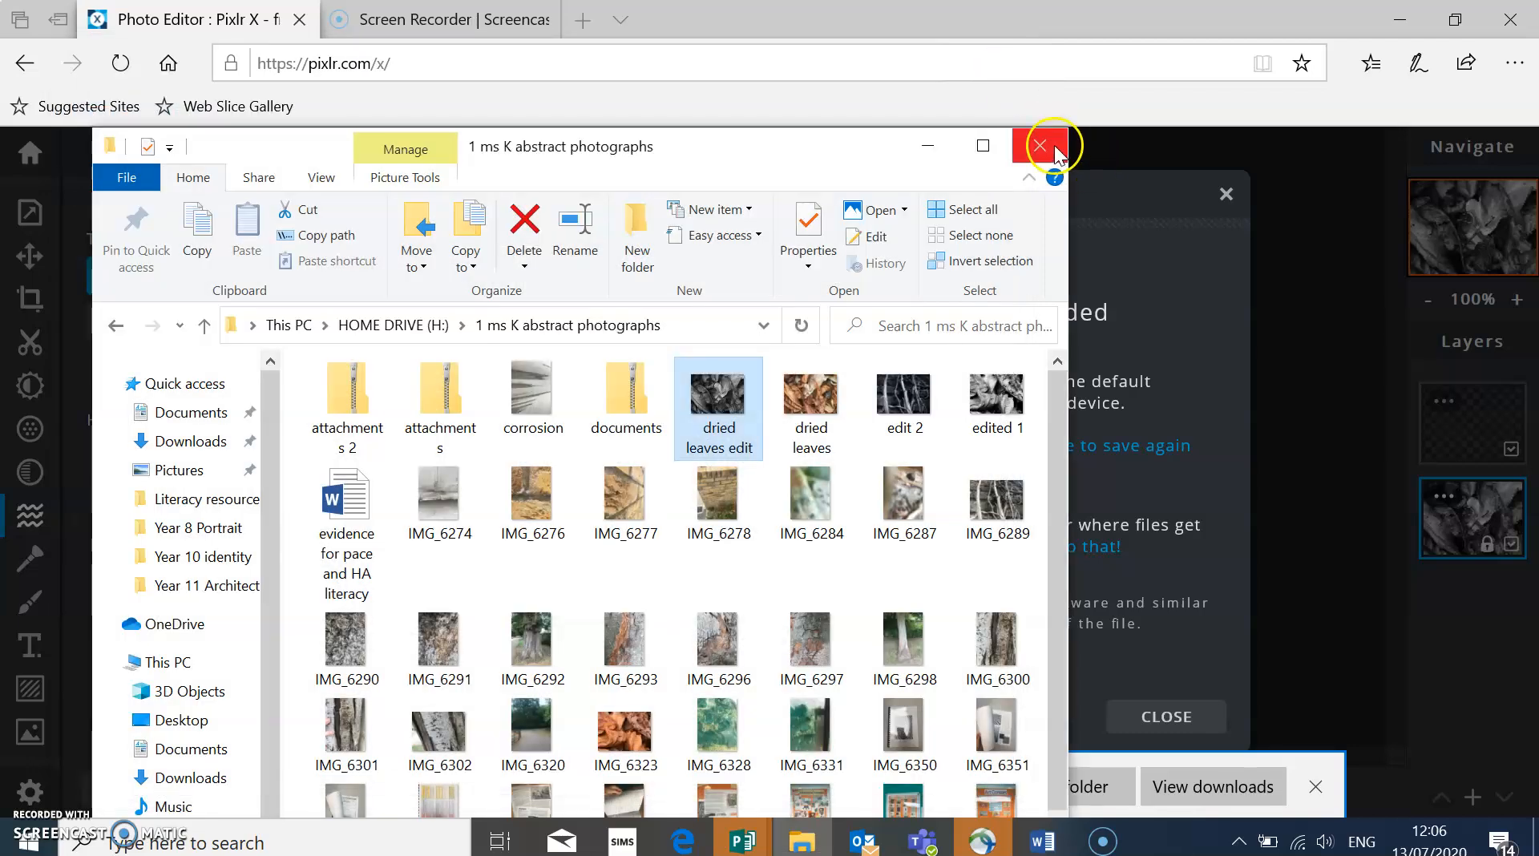
pyautogui.click(1055, 146)
pyautogui.click(1225, 194)
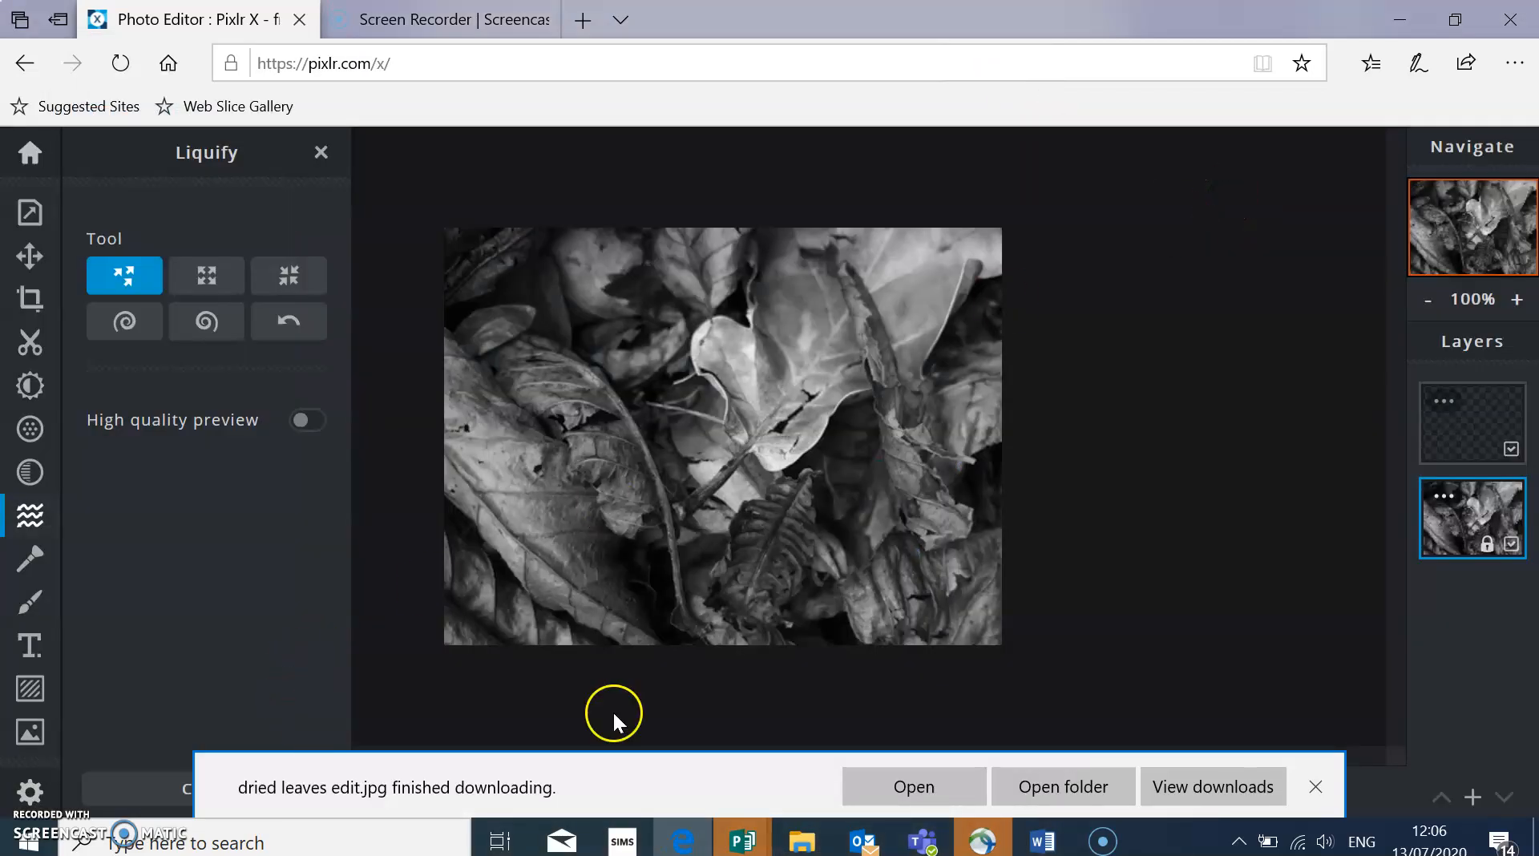
pyautogui.click(1315, 786)
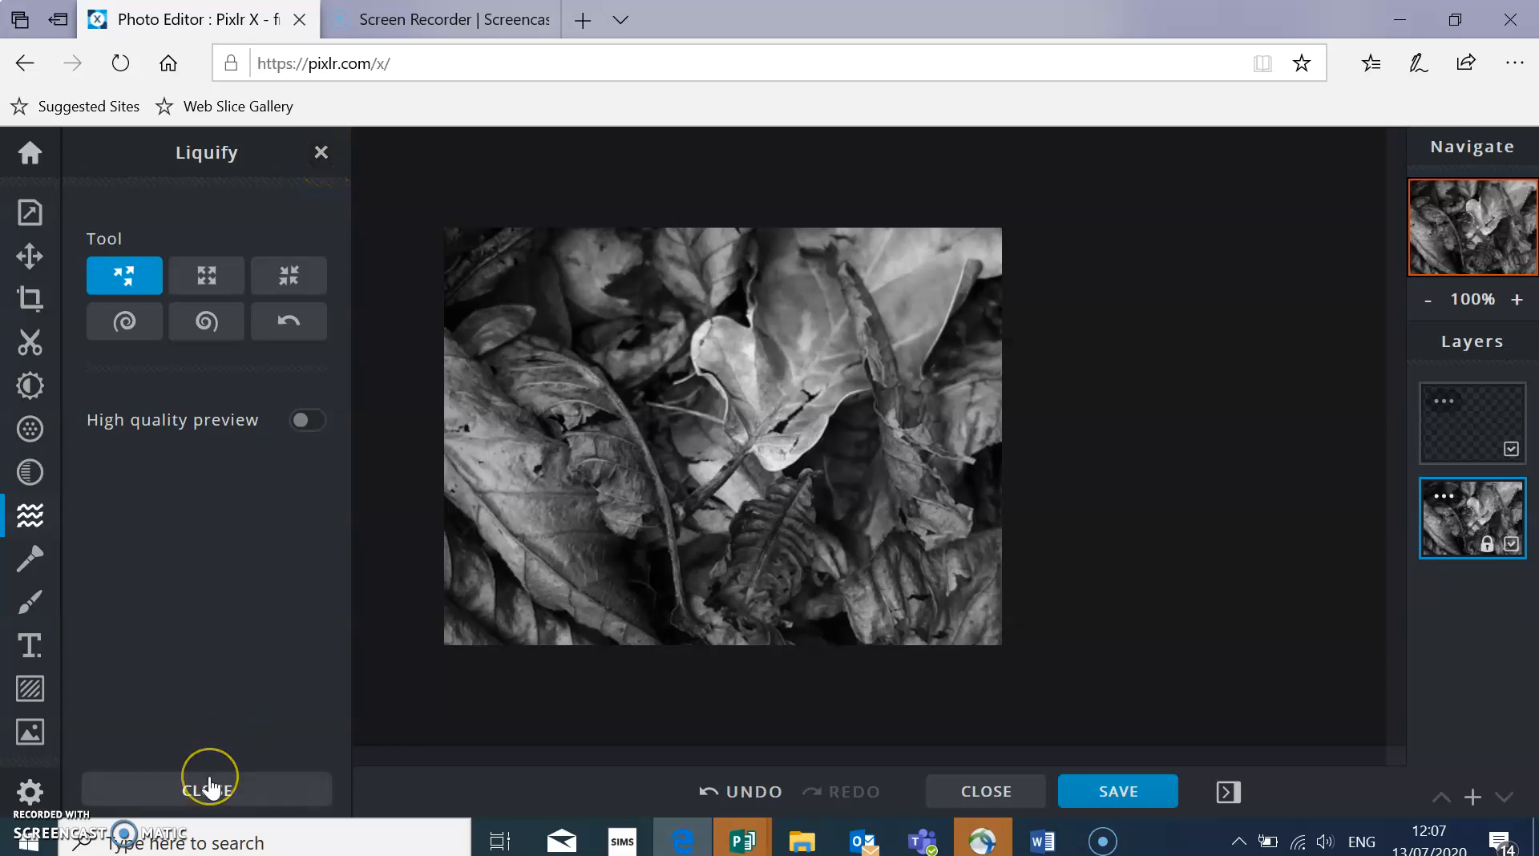
# Close the dried leaves image and open the corrosion photo from the abstract photographs folder.
pyautogui.click(986, 792)
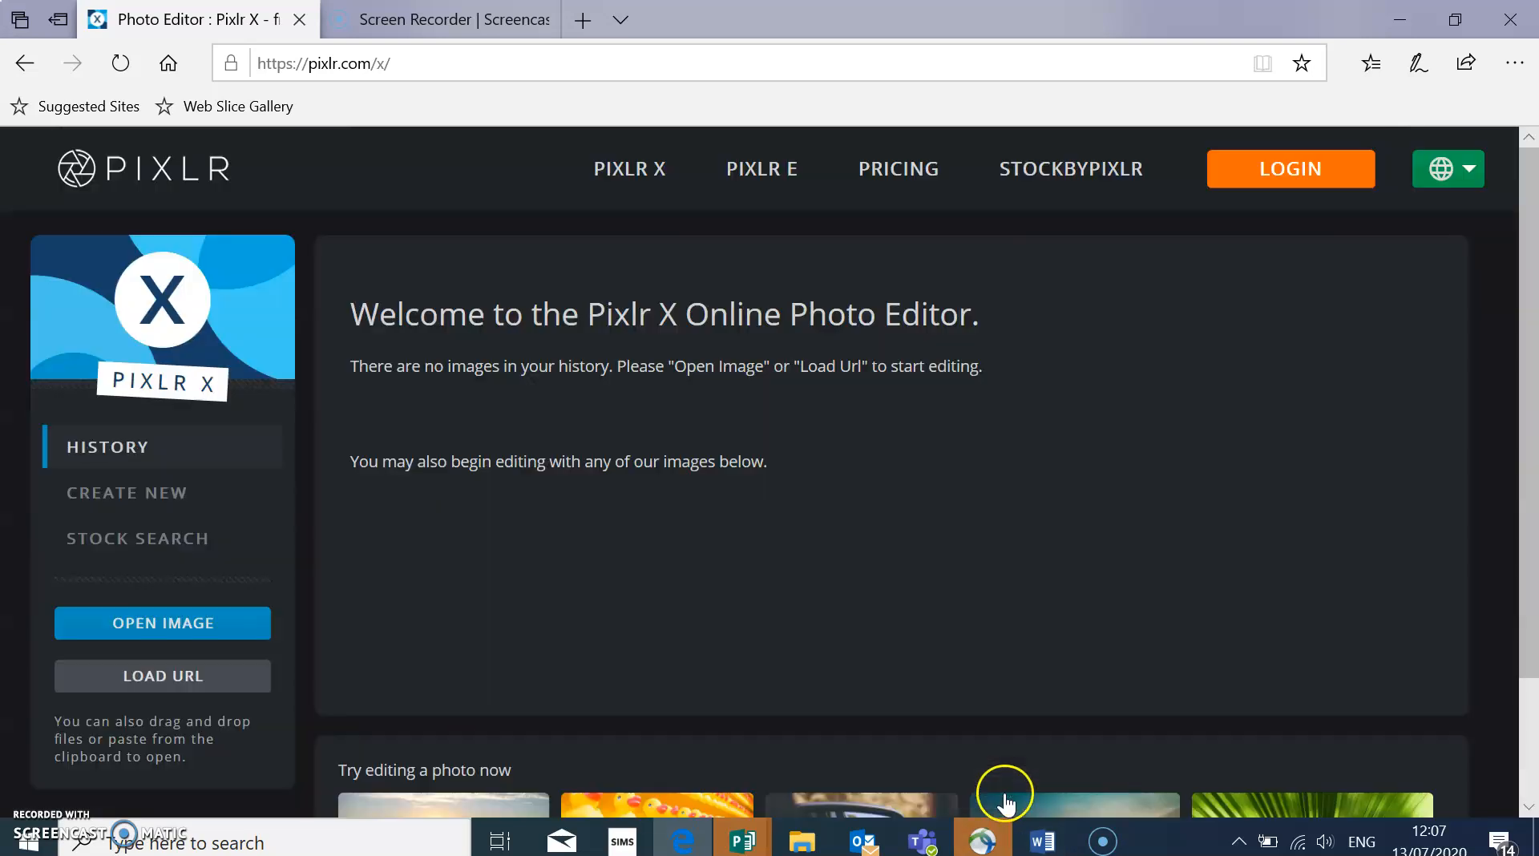
pyautogui.click(206, 626)
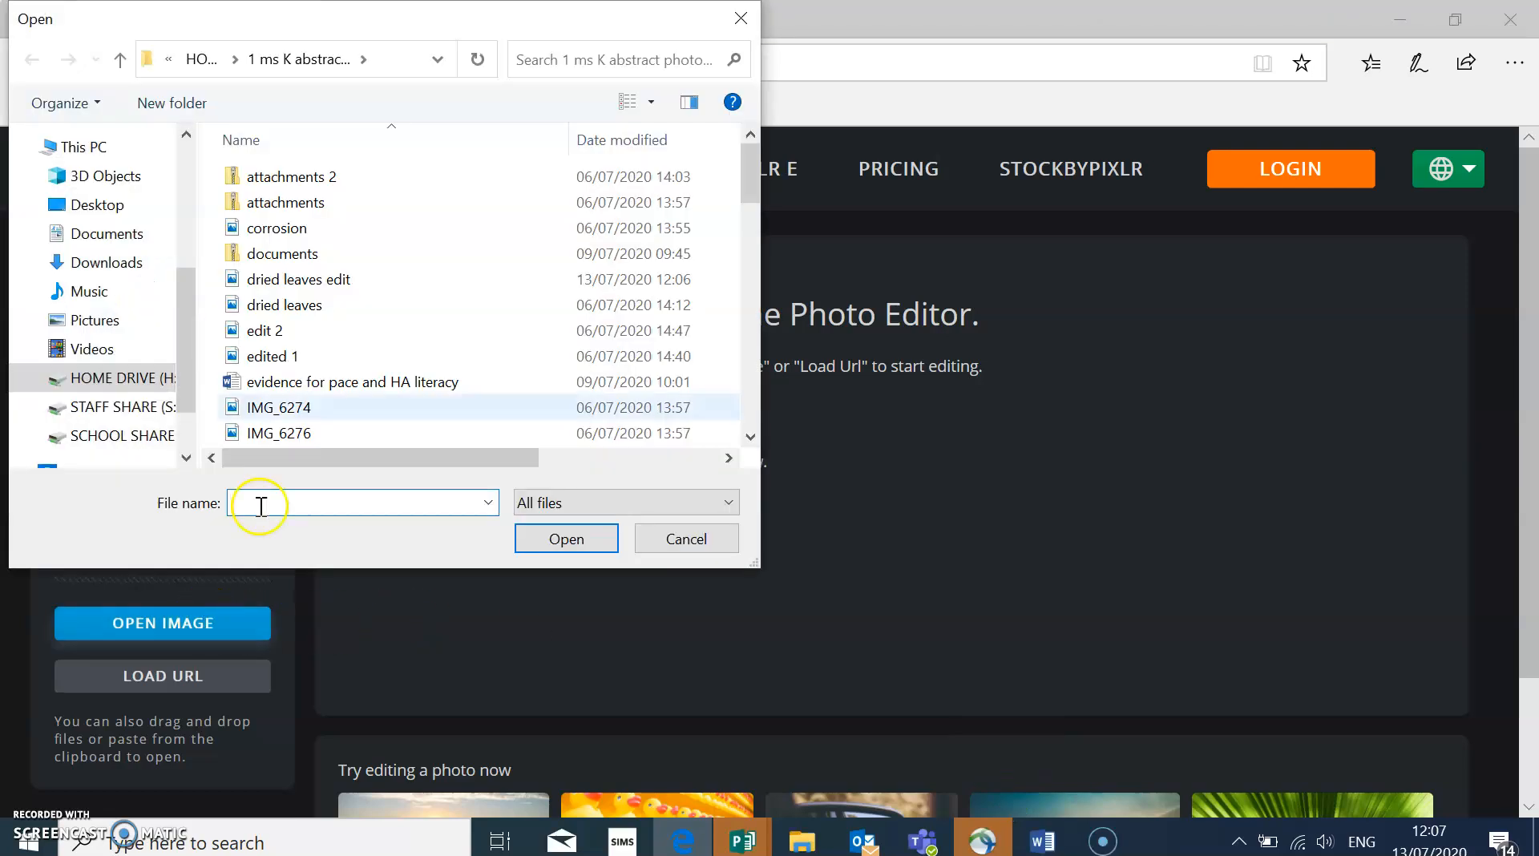
pyautogui.scroll(-1, 337, 385)
pyautogui.scroll(-6, 328, 368)
pyautogui.scroll(7, 328, 368)
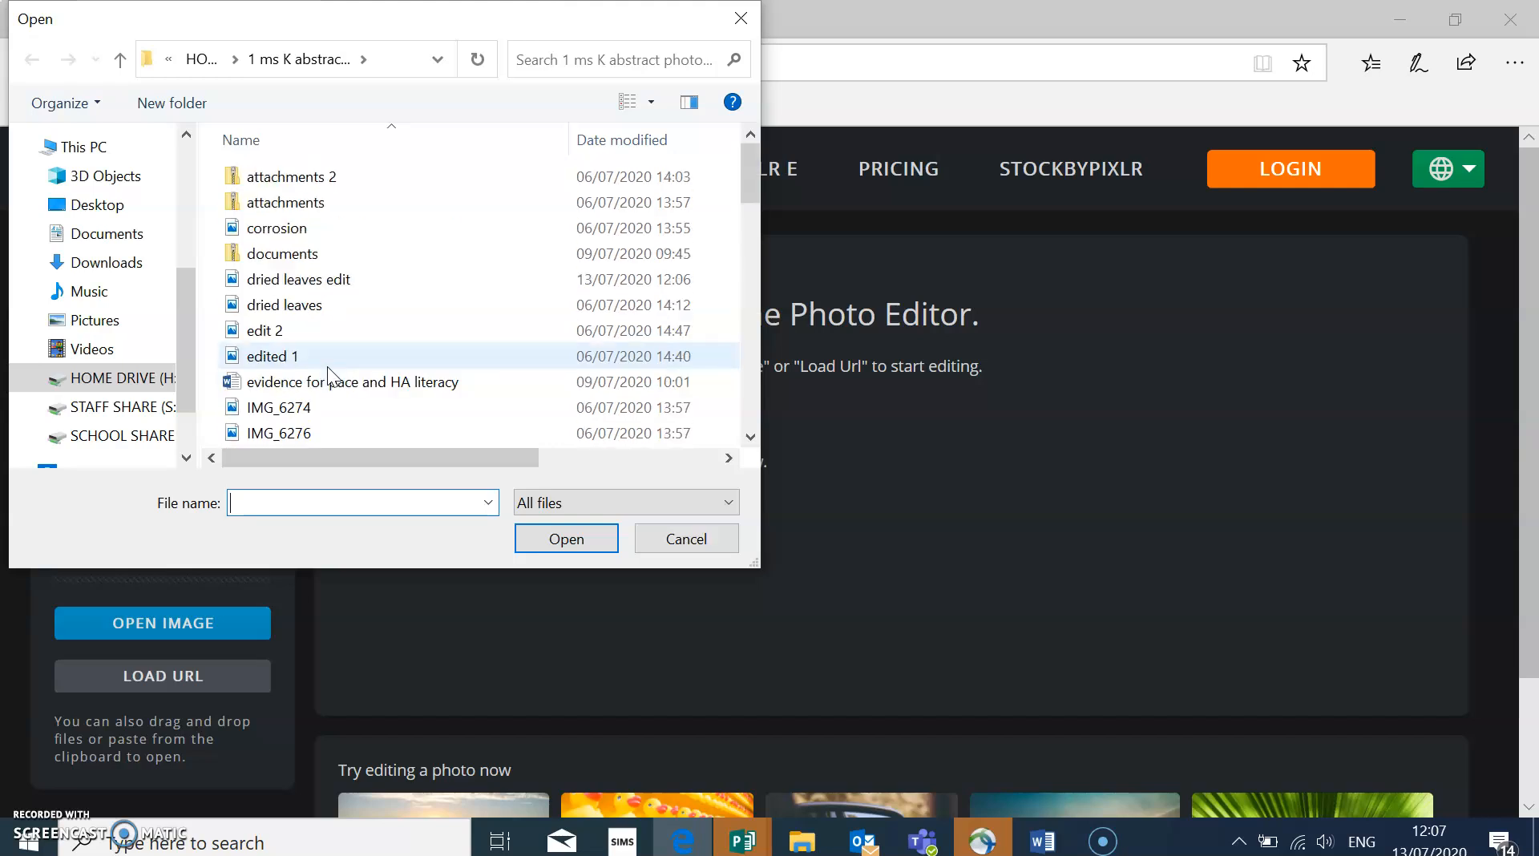
pyautogui.scroll(-6, 328, 368)
pyautogui.scroll(-10, 327, 367)
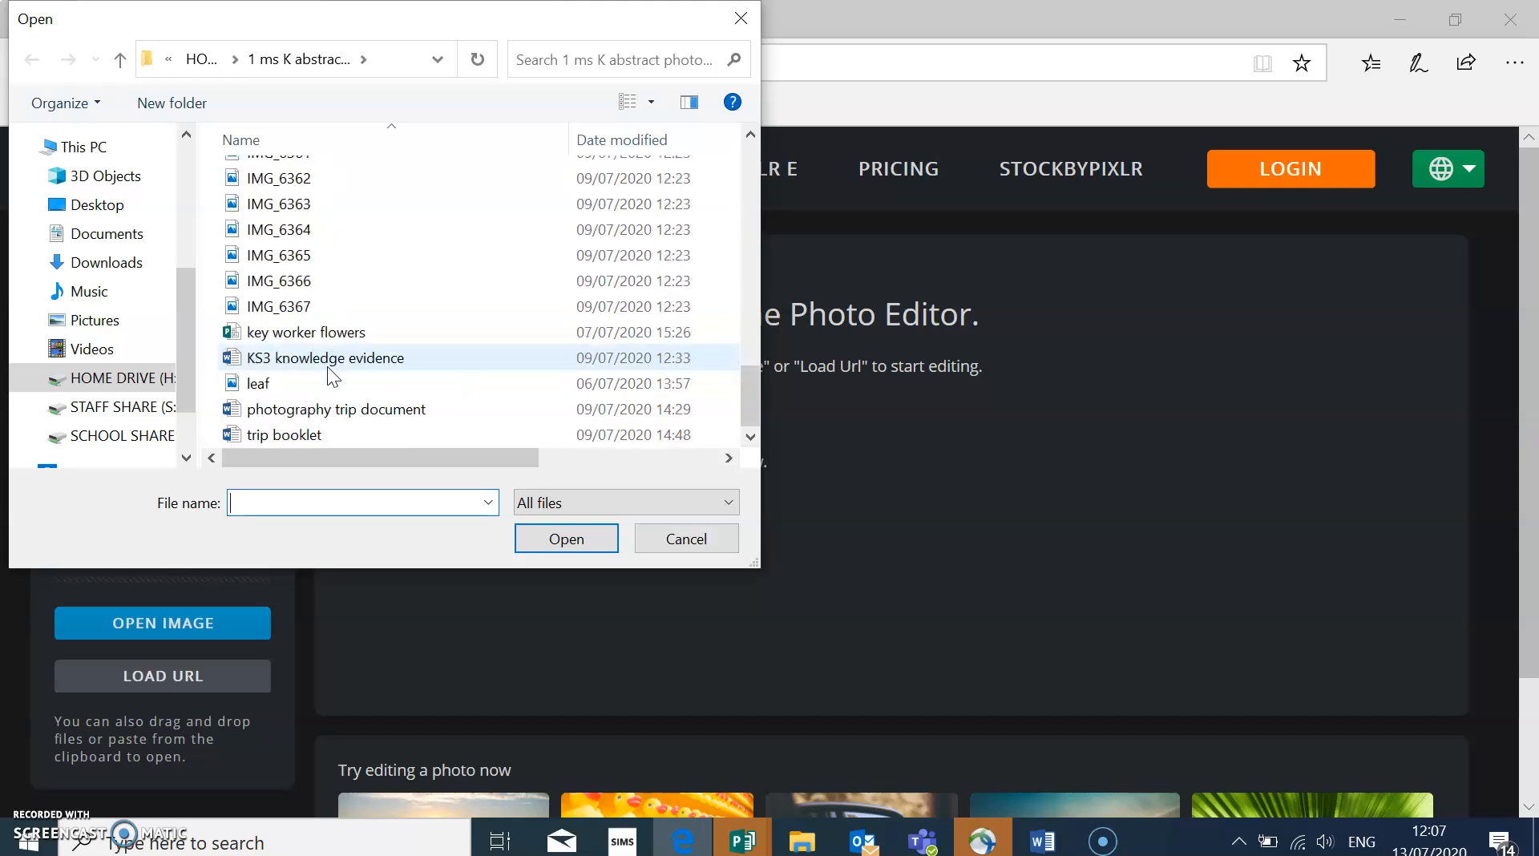
pyautogui.scroll(15, 329, 369)
pyautogui.click(323, 319)
pyautogui.click(304, 229)
pyautogui.click(564, 537)
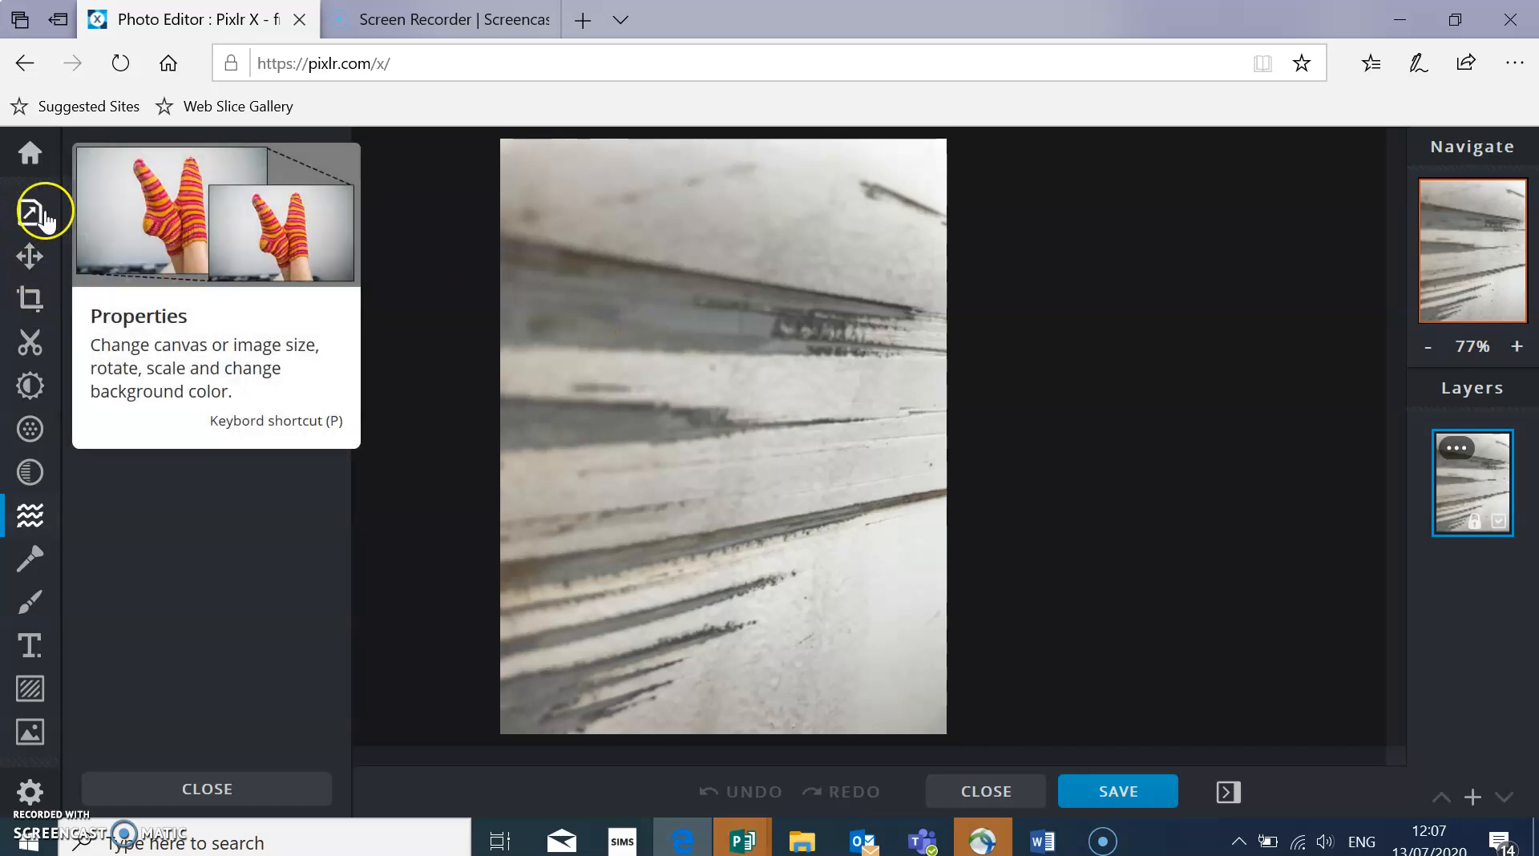
# Try to close the Liquify tool and switch to the Adjust and Effect tools.
pyautogui.click(32, 387)
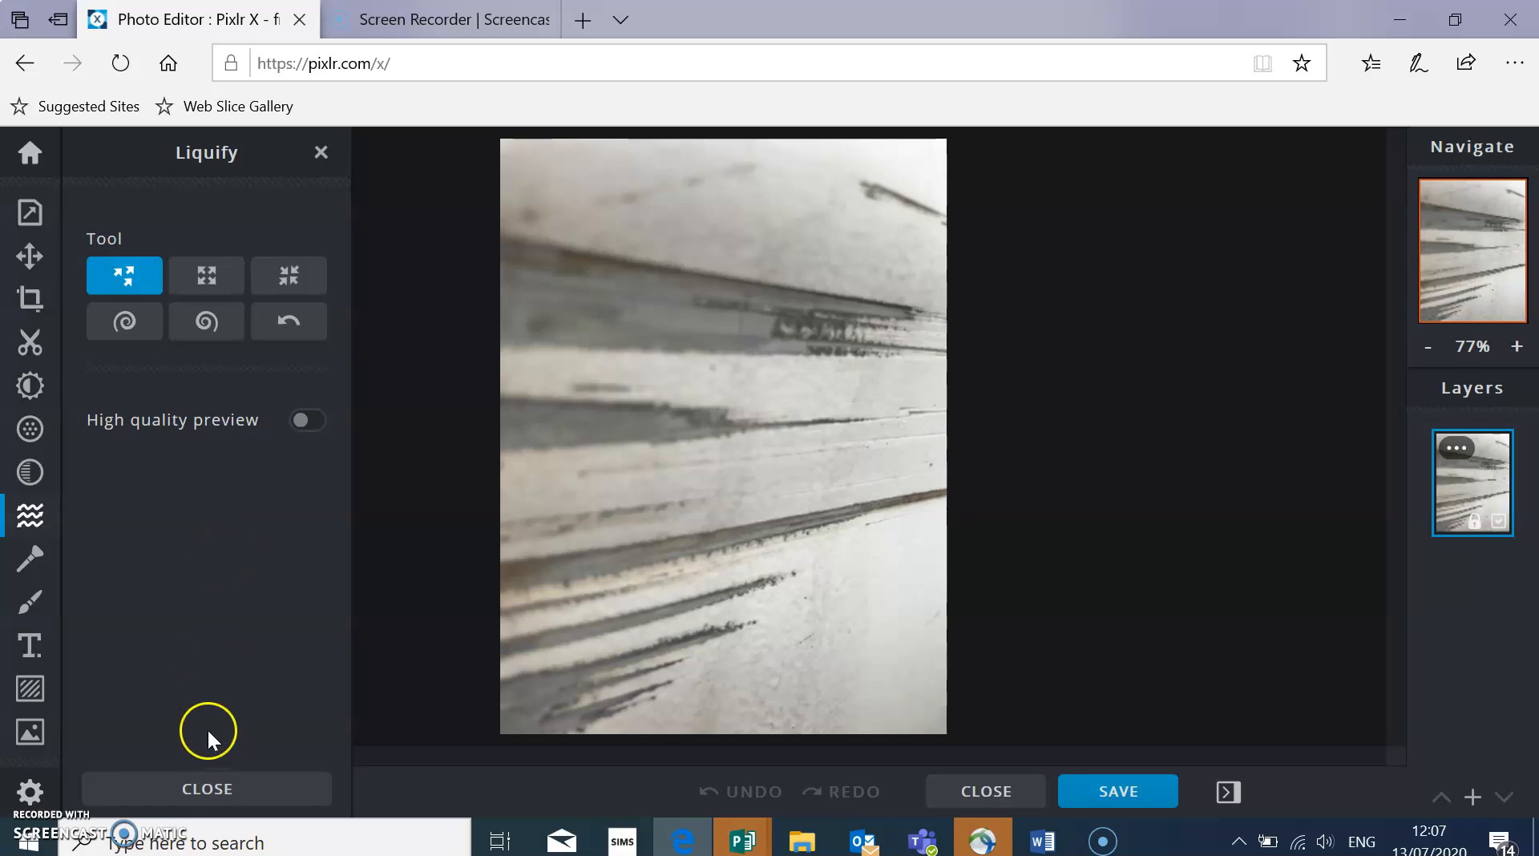
pyautogui.rightClick(320, 160)
pyautogui.click(290, 165)
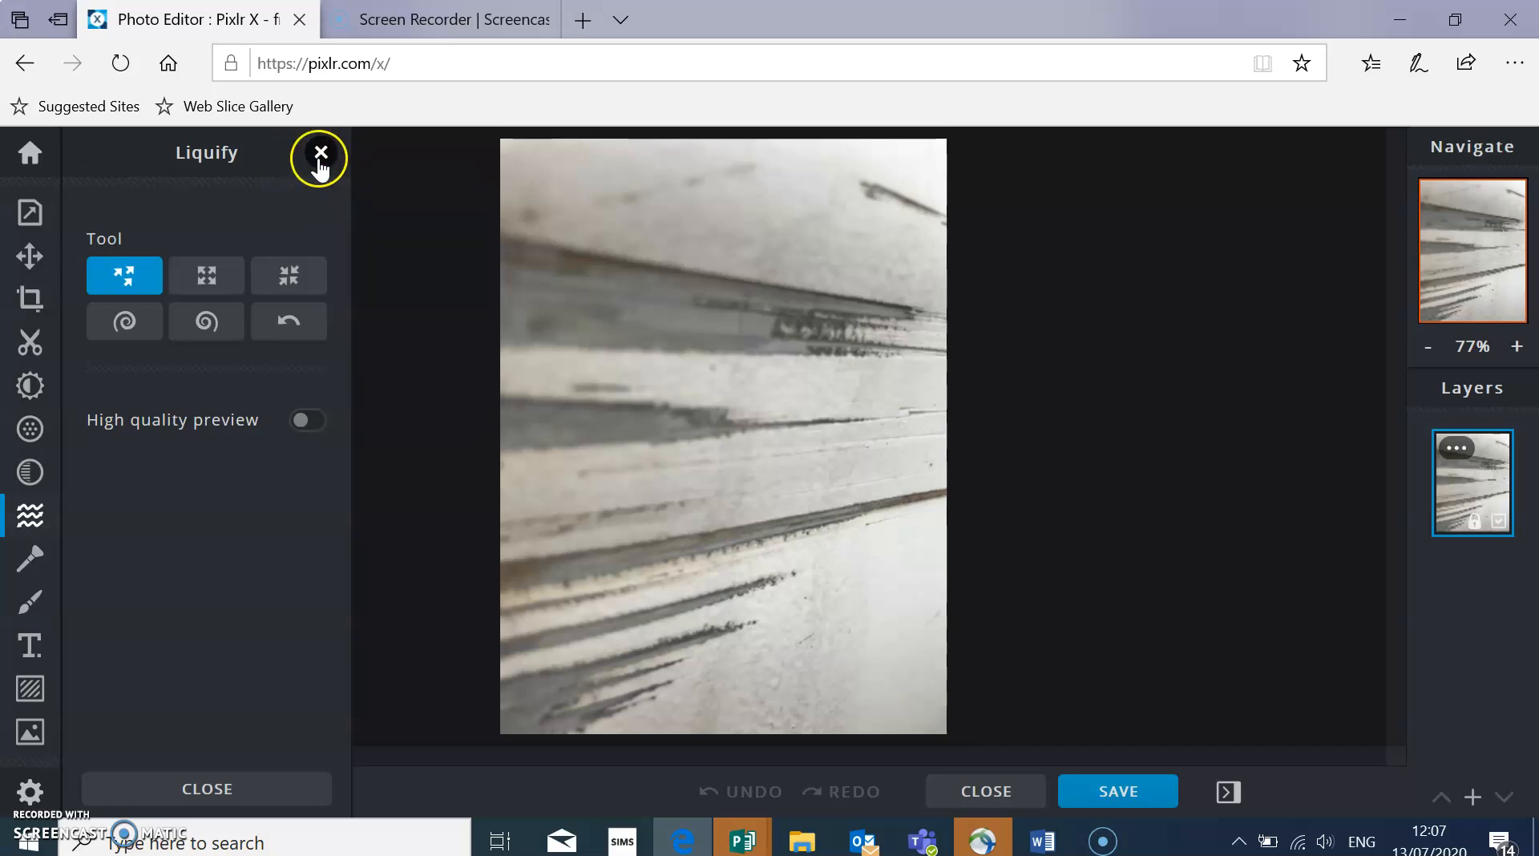
pyautogui.click(30, 472)
# Restart Pixlr X from the Pixlr home page and reopen the corrosion photo from the abstract photographs folder.
pyautogui.click(295, 56)
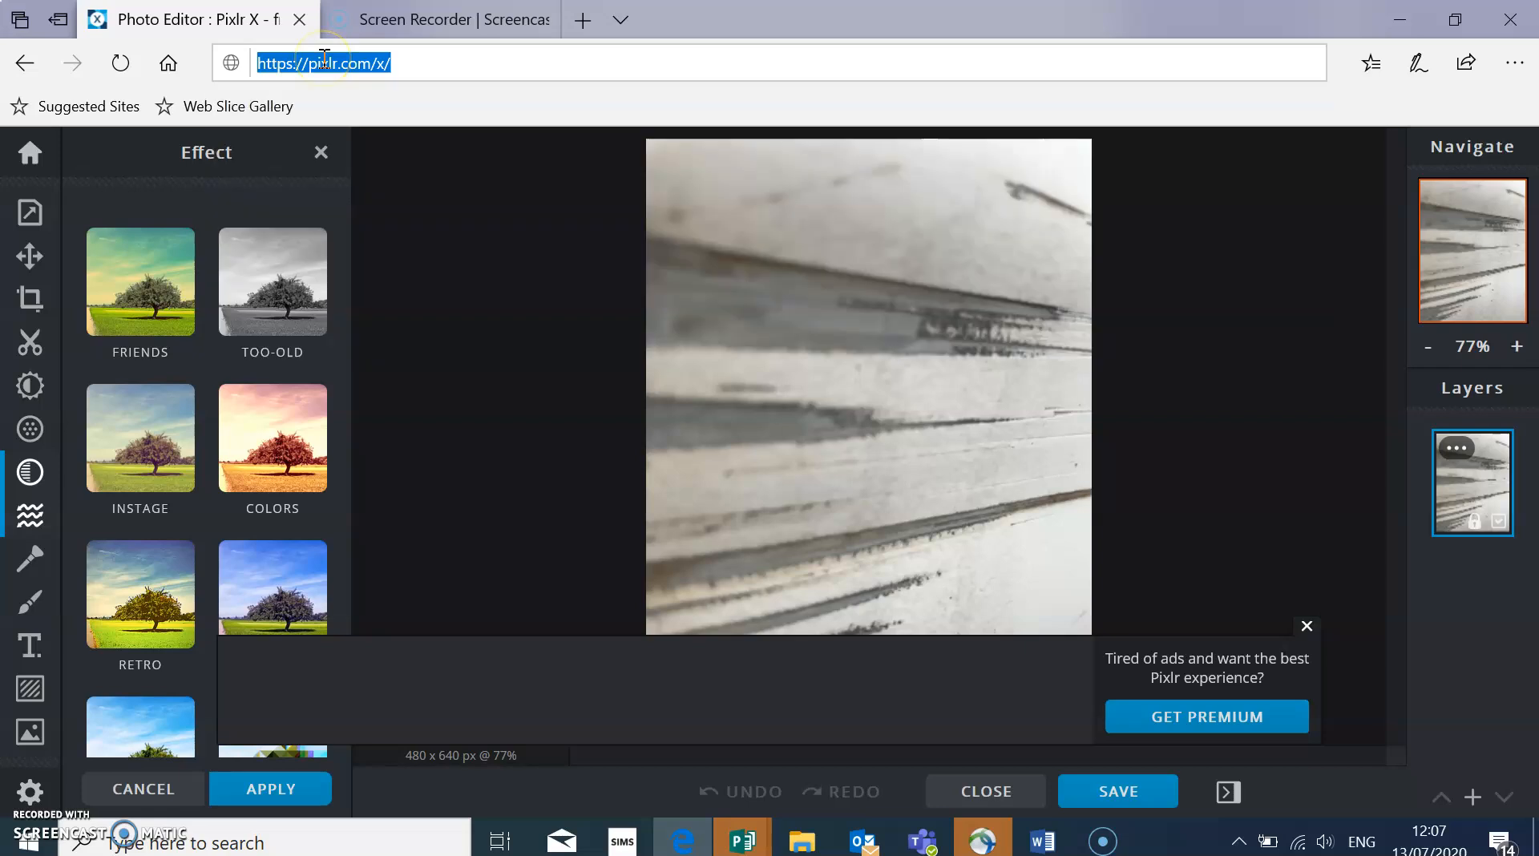
pyautogui.press('Return')
pyautogui.click(200, 191)
pyautogui.click(611, 170)
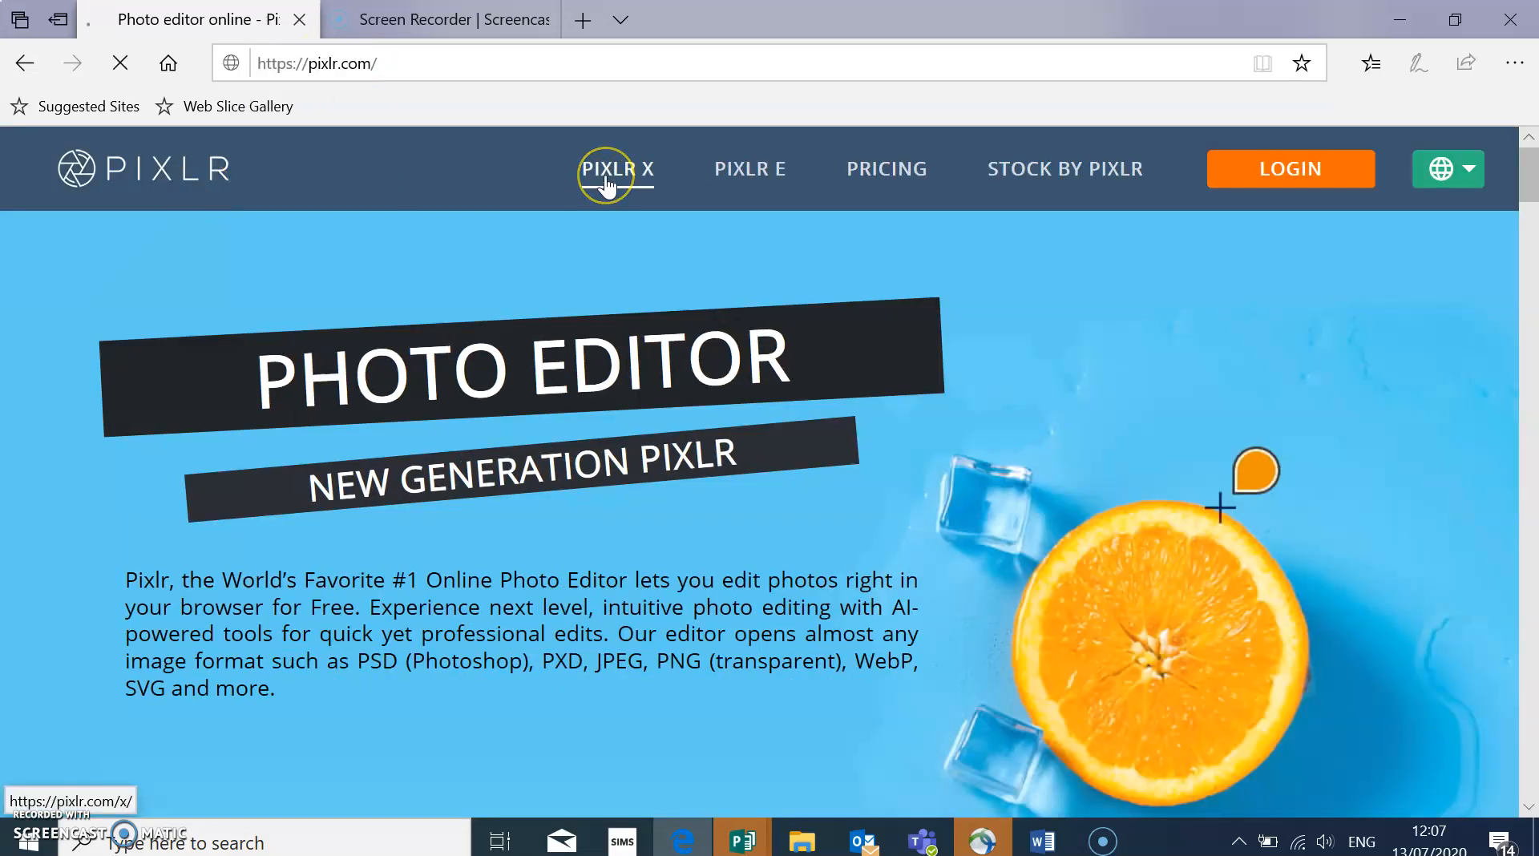
pyautogui.click(144, 624)
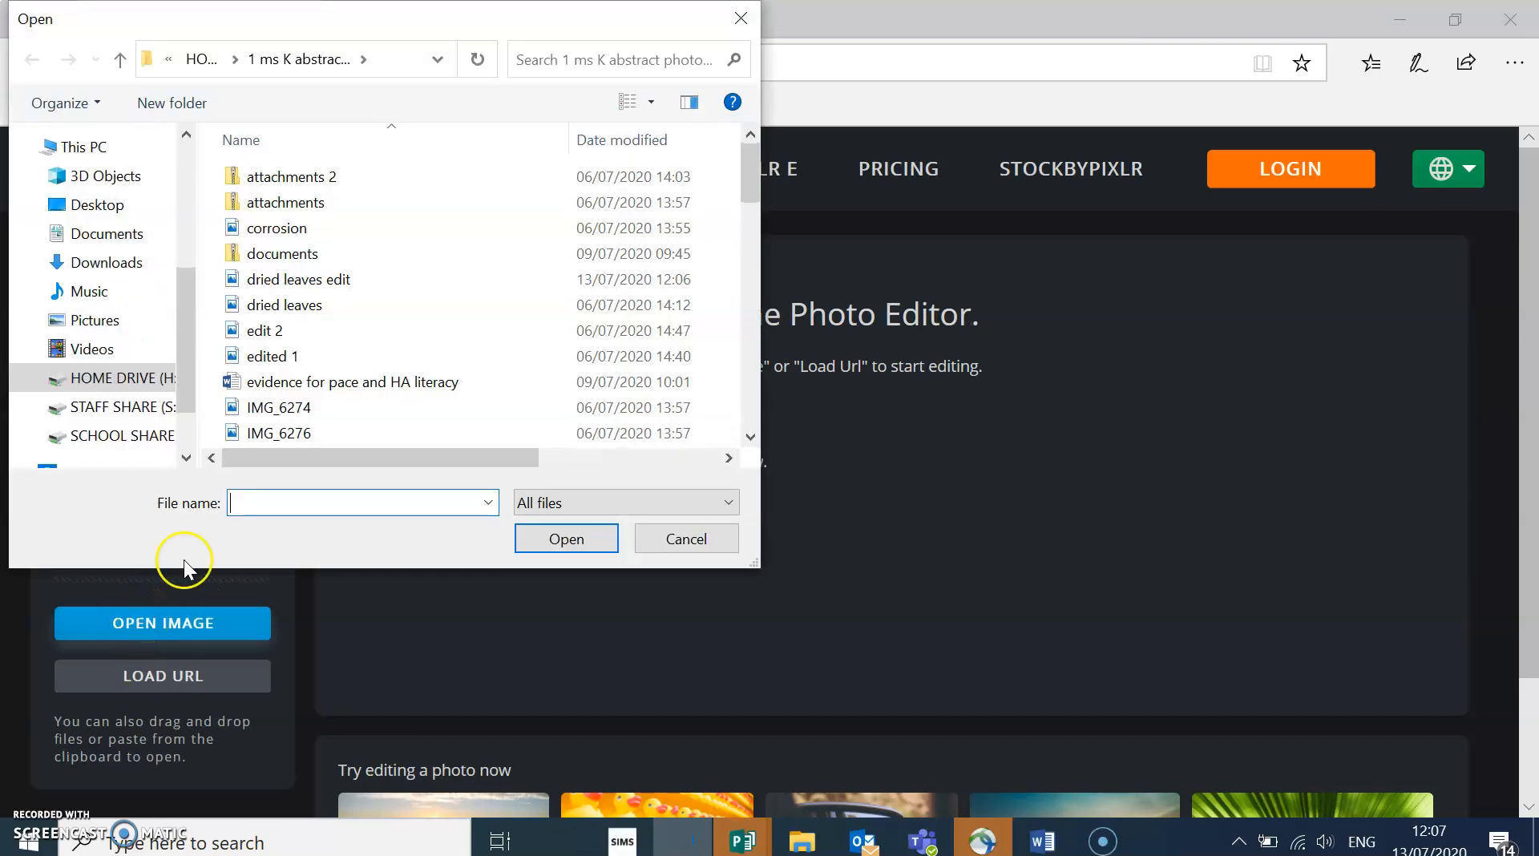
pyautogui.click(337, 231)
pyautogui.click(553, 543)
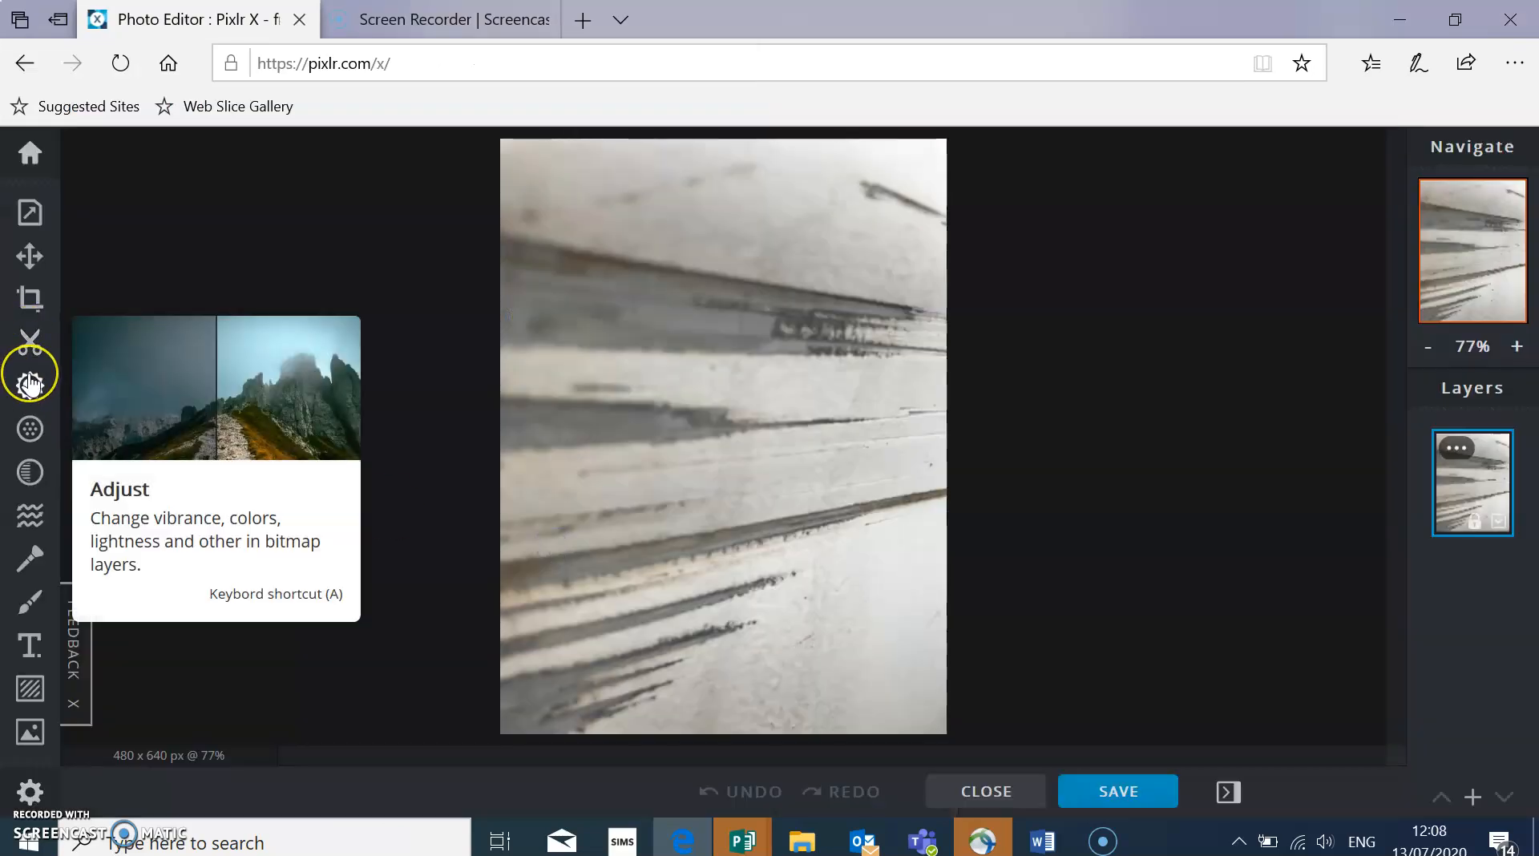
# Set the corrosion photo's saturation to -100 in the Adjust settings.
pyautogui.click(31, 384)
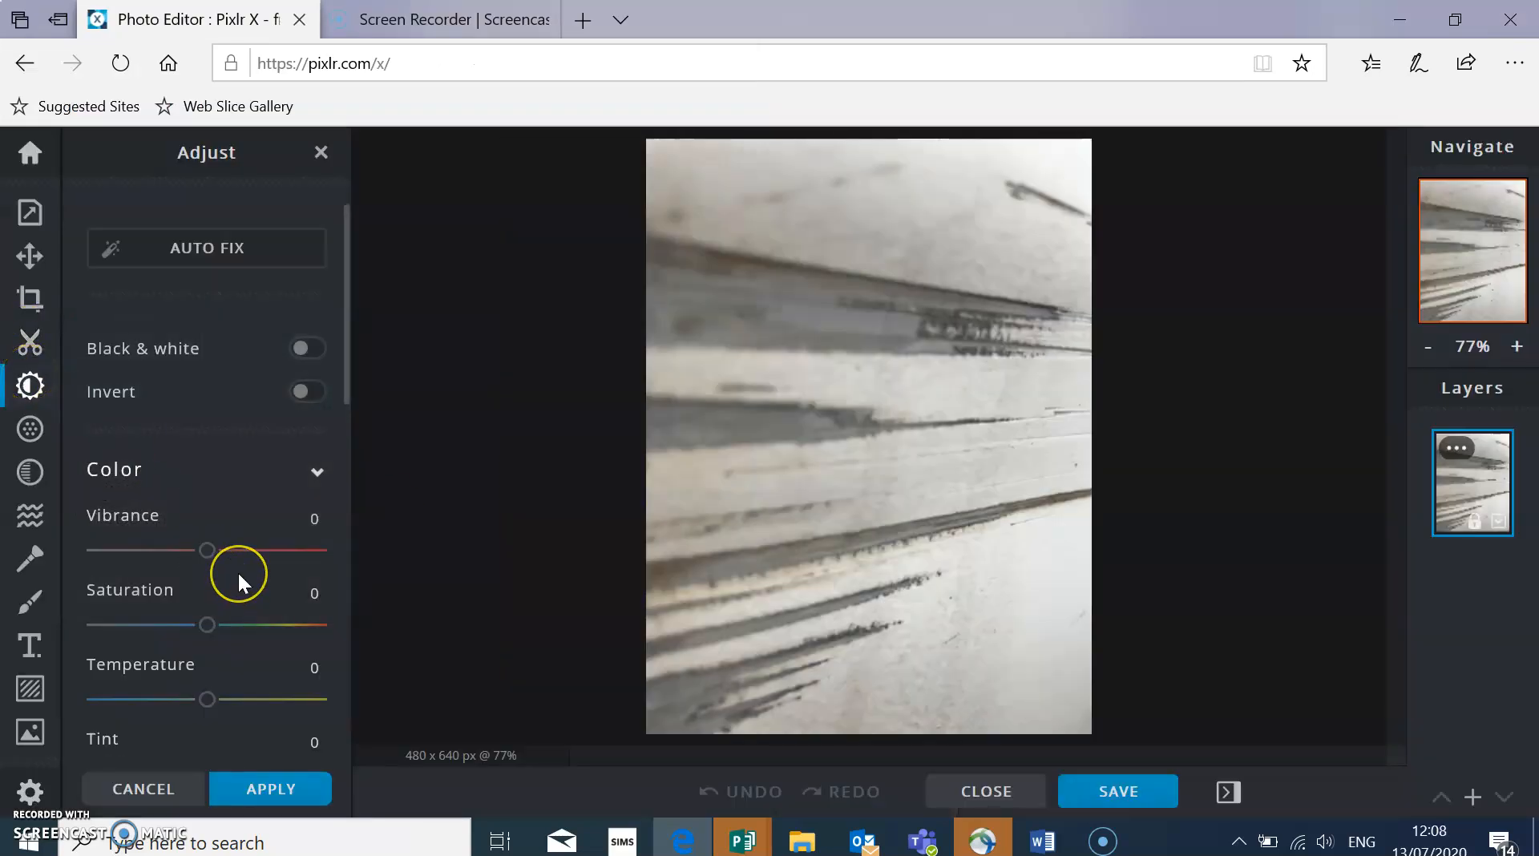
pyautogui.scroll(-1, 239, 574)
pyautogui.scroll(-1, 237, 570)
pyautogui.scroll(-5, 172, 590)
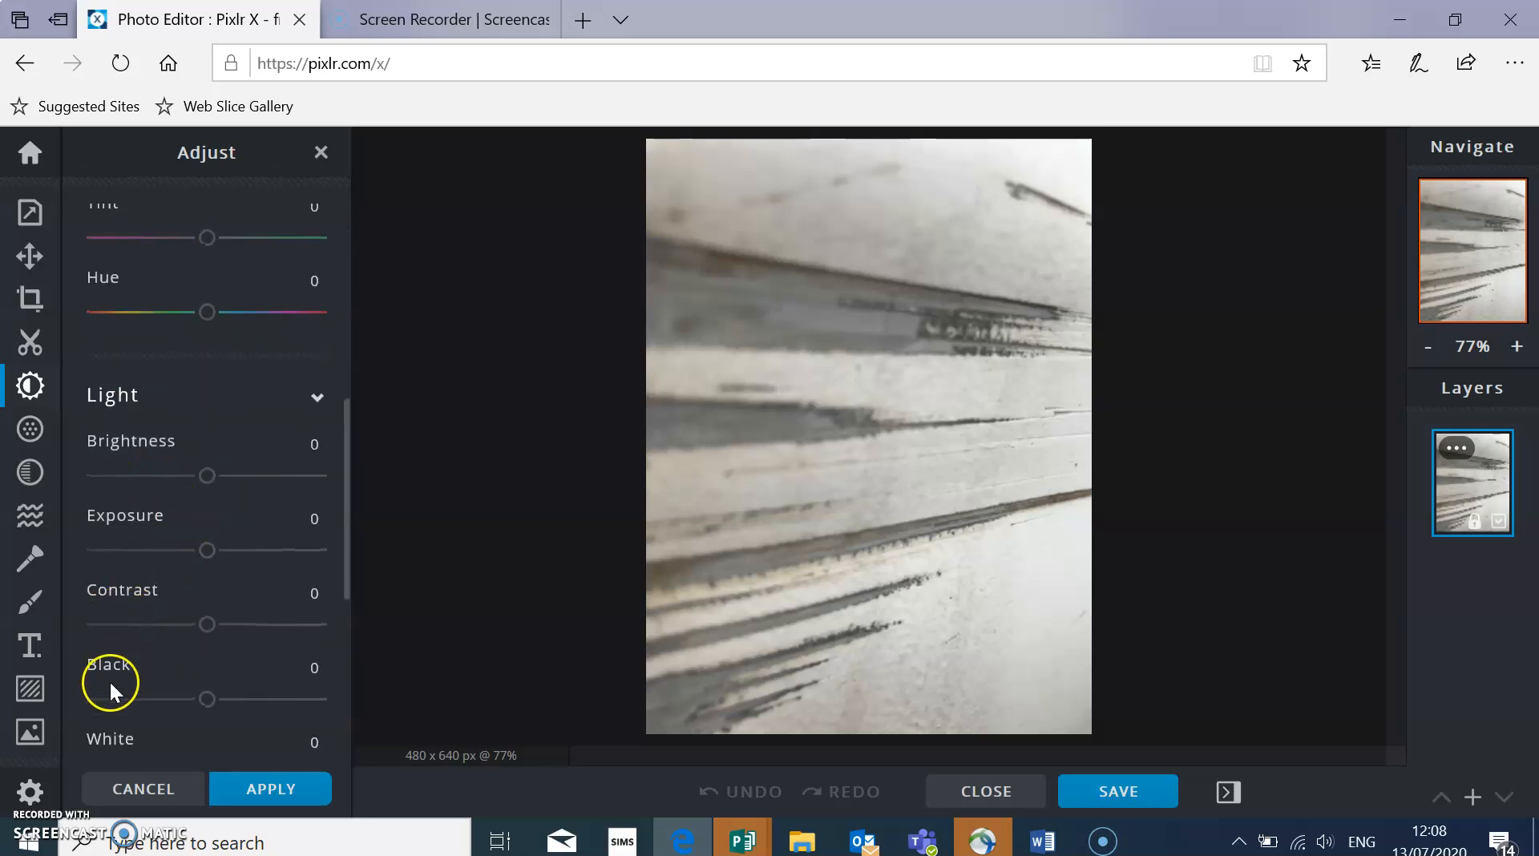
pyautogui.scroll(-2, 109, 682)
pyautogui.scroll(6, 141, 433)
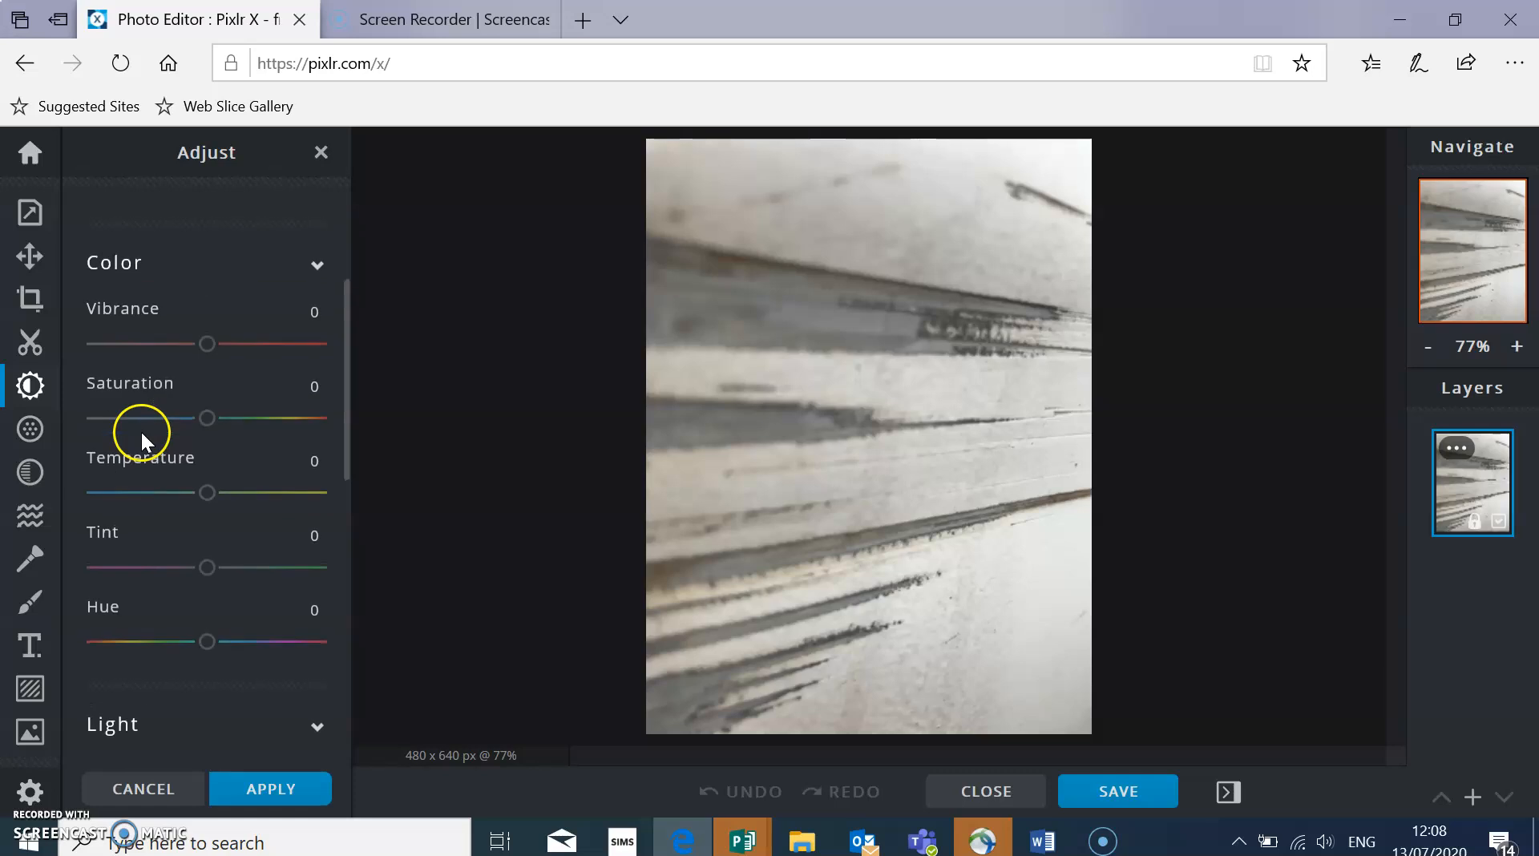
pyautogui.moveTo(116, 416); pyautogui.dragTo(88, 418)
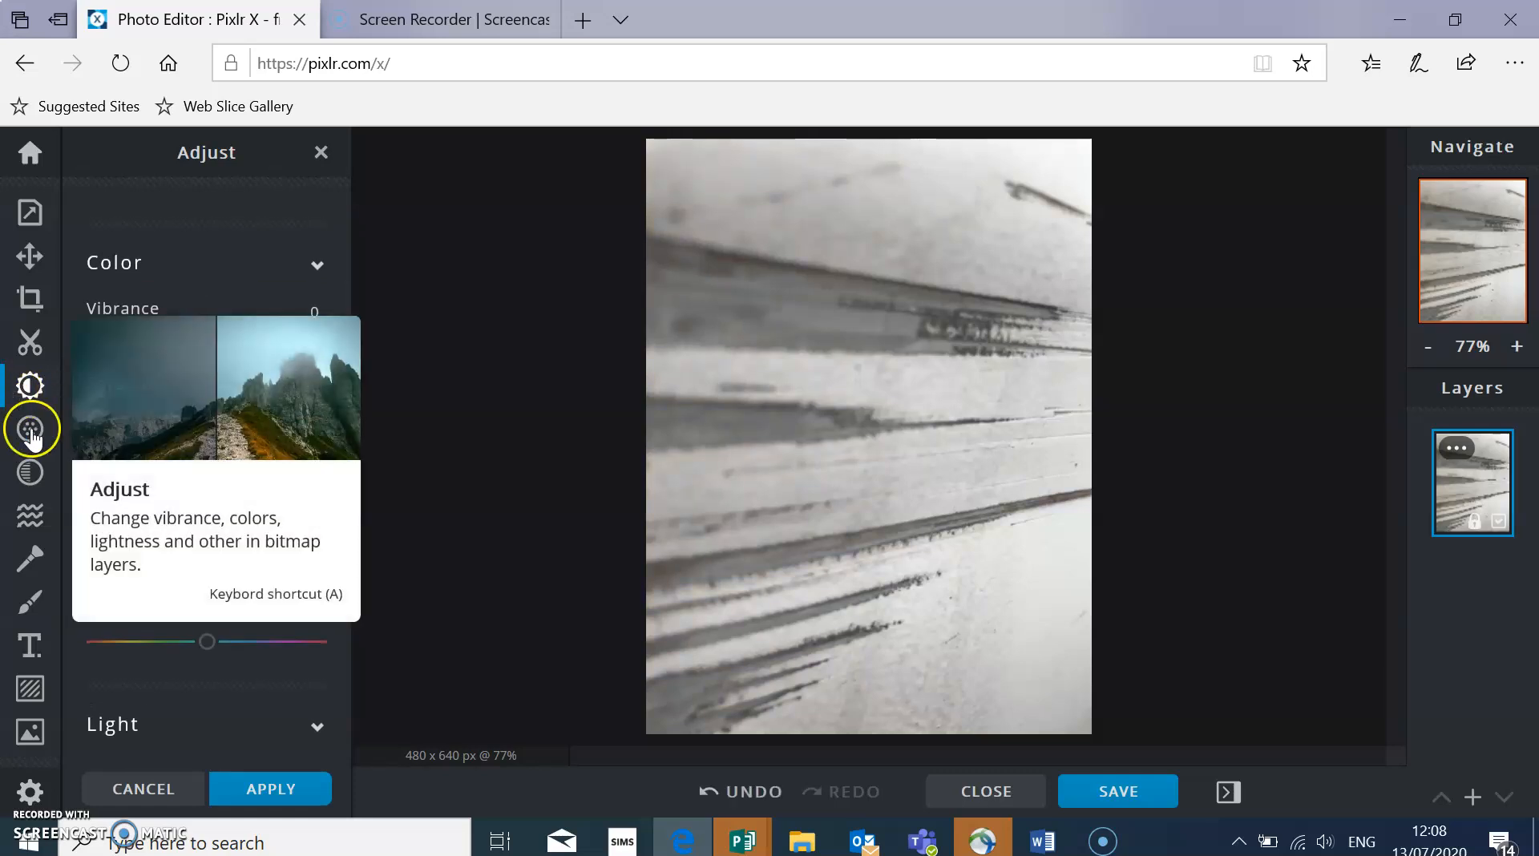
# Adjust the photo's light settings to contrast 36, exposure -22, brightness 38 and black 64.
pyautogui.scroll(-5, 290, 634)
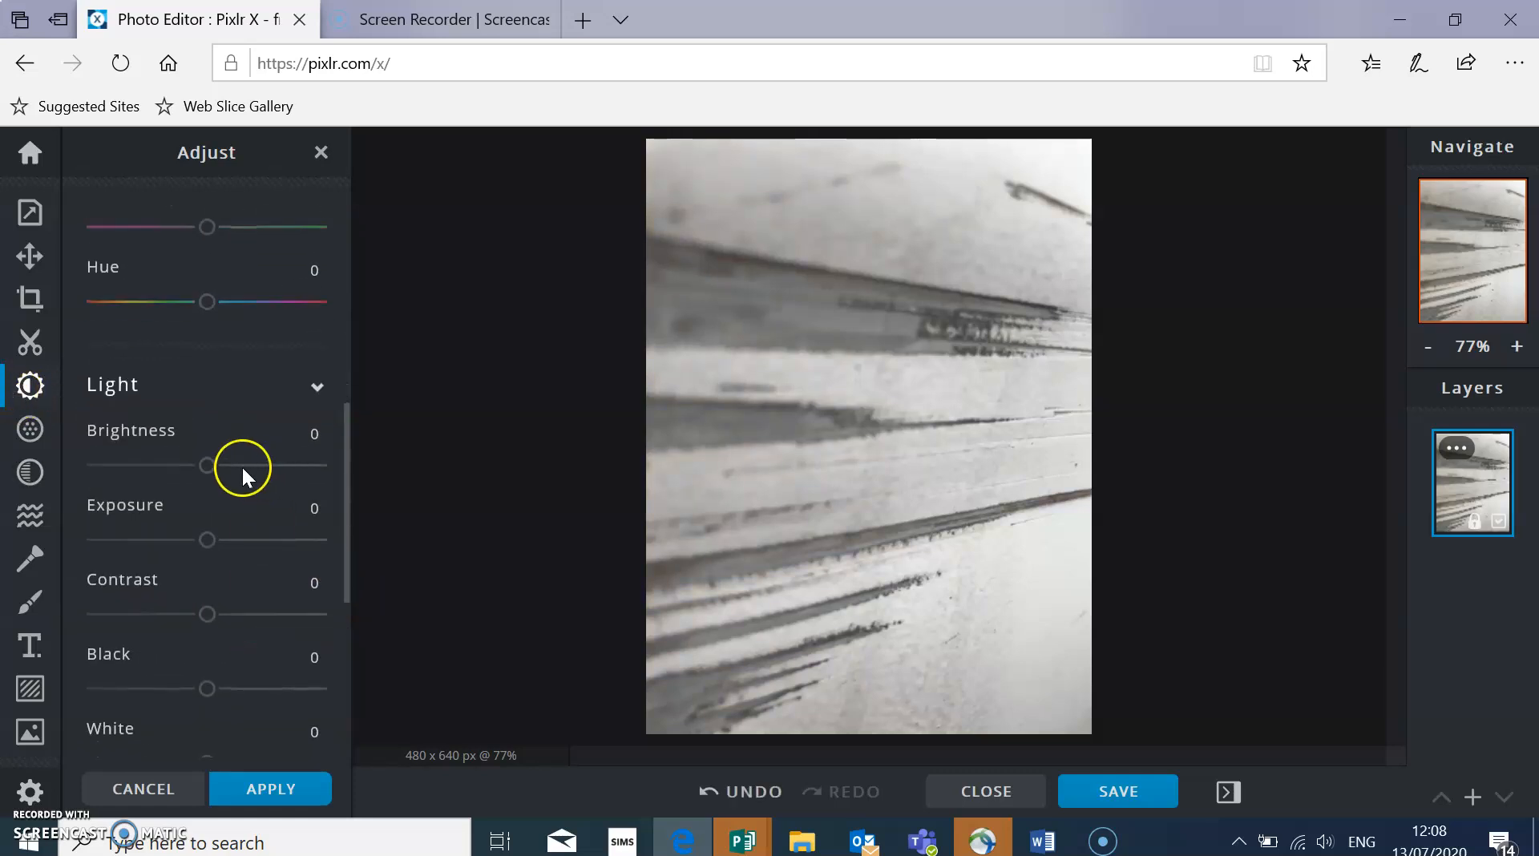
pyautogui.scroll(-2, 197, 622)
pyautogui.moveTo(269, 492); pyautogui.dragTo(247, 520)
pyautogui.moveTo(202, 418)
pyautogui.mouseDown()
pyautogui.moveTo(265, 416)
pyautogui.moveTo(155, 423)
pyautogui.moveTo(180, 419)
pyautogui.mouseUp()
pyautogui.moveTo(207, 353); pyautogui.dragTo(250, 358)
pyautogui.moveTo(207, 577); pyautogui.dragTo(279, 593)
pyautogui.scroll(-1, 278, 593)
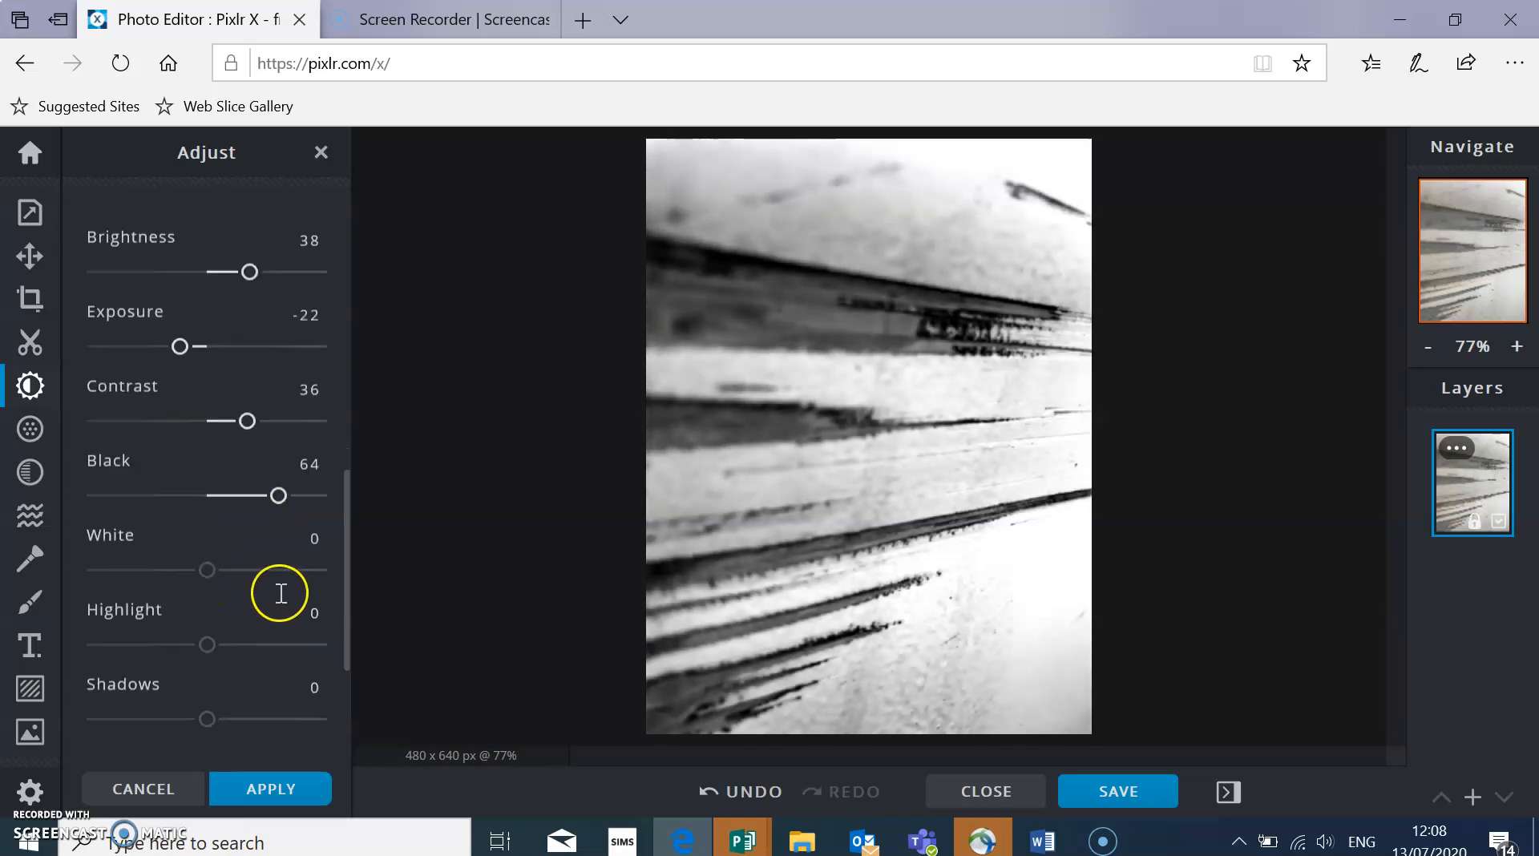
# Set the photo's white level to 8, highlight to -16 and shadows to -42.
pyautogui.moveTo(217, 554)
pyautogui.mouseDown()
pyautogui.moveTo(255, 561)
pyautogui.moveTo(200, 565)
pyautogui.moveTo(217, 569)
pyautogui.mouseUp()
pyautogui.scroll(-2, 216, 569)
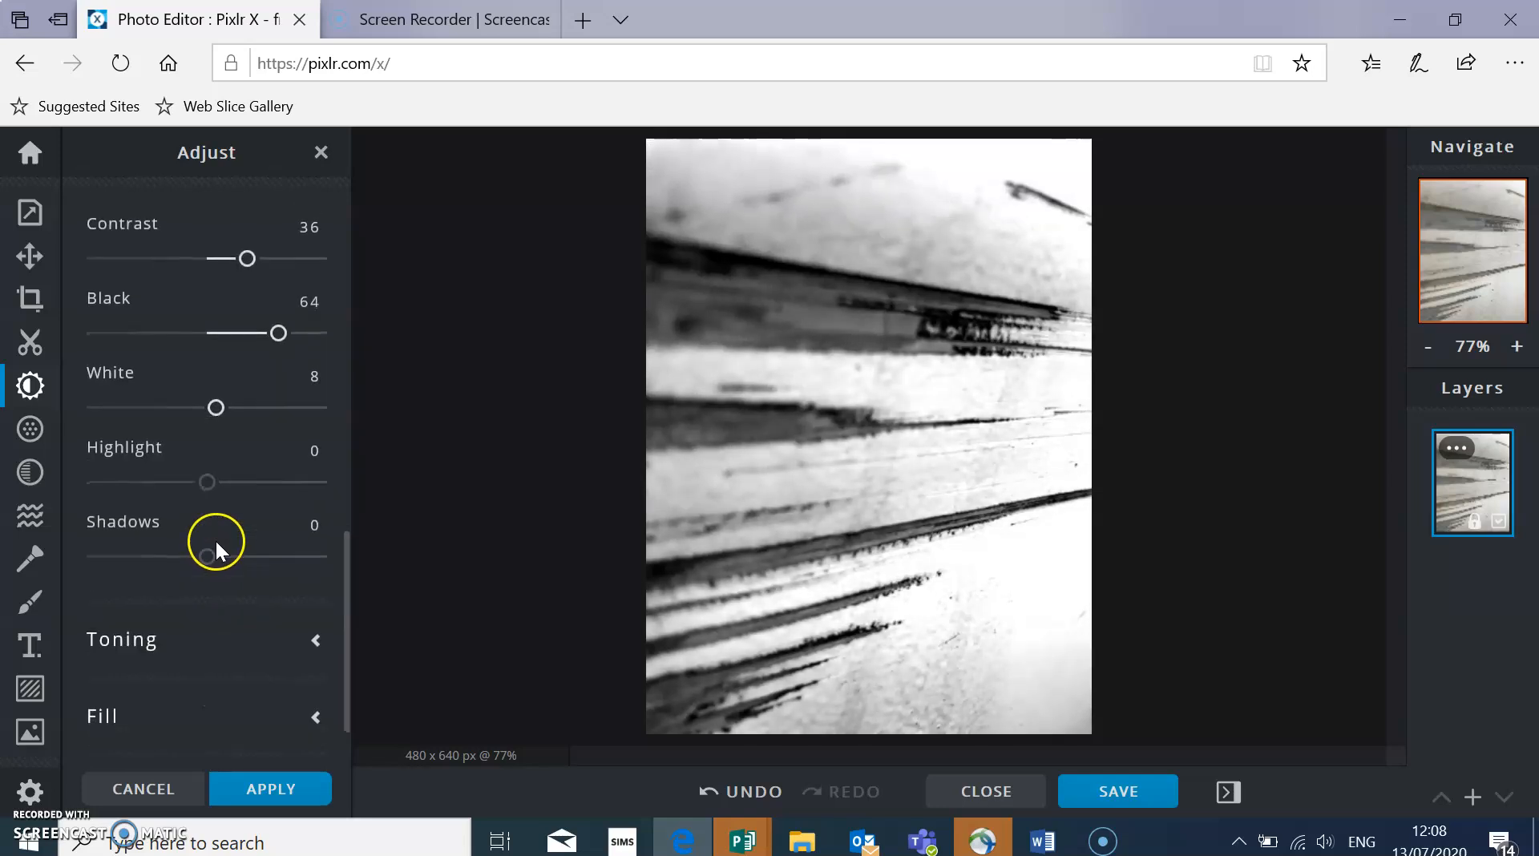
pyautogui.moveTo(235, 499); pyautogui.dragTo(159, 503)
pyautogui.scroll(-1, 189, 481)
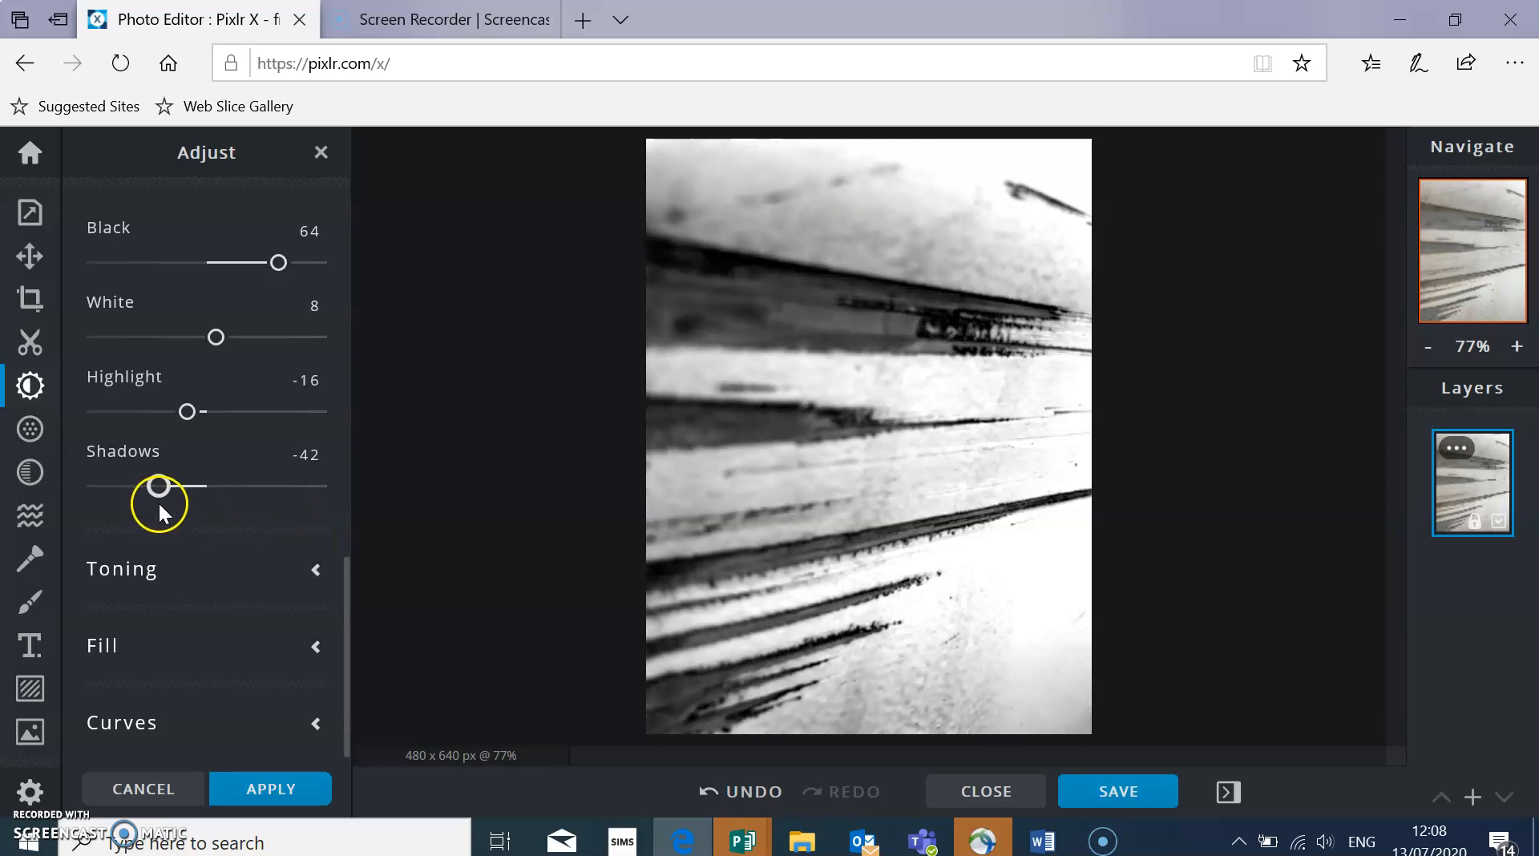
pyautogui.scroll(-1, 157, 502)
pyautogui.scroll(1, 160, 510)
pyautogui.scroll(10, 281, 566)
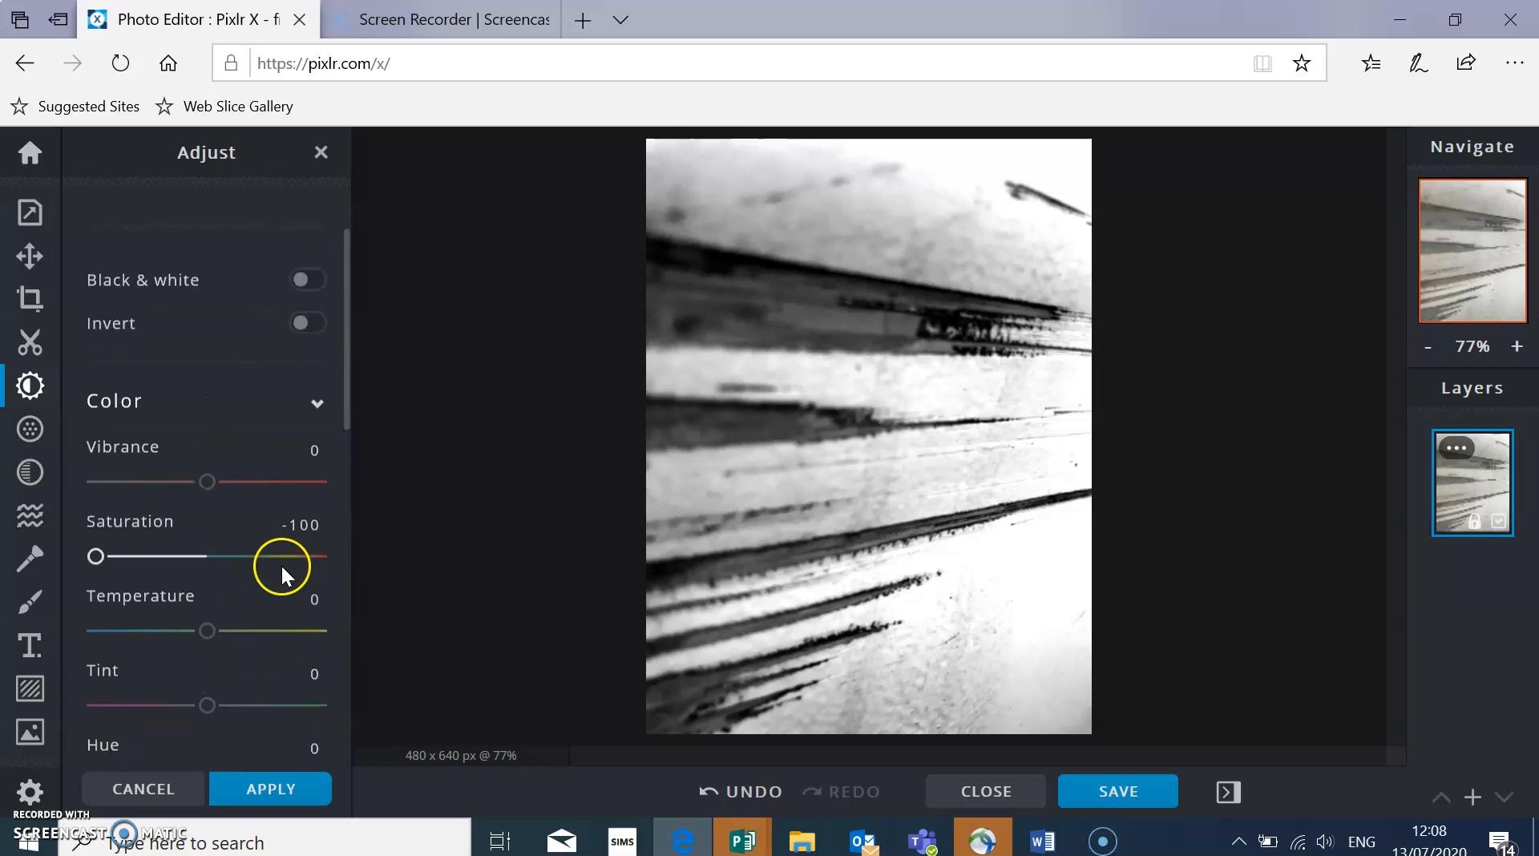
# Preview the Olay, Porter and Tom effects from the Too-Old collection on the photo.
pyautogui.click(36, 485)
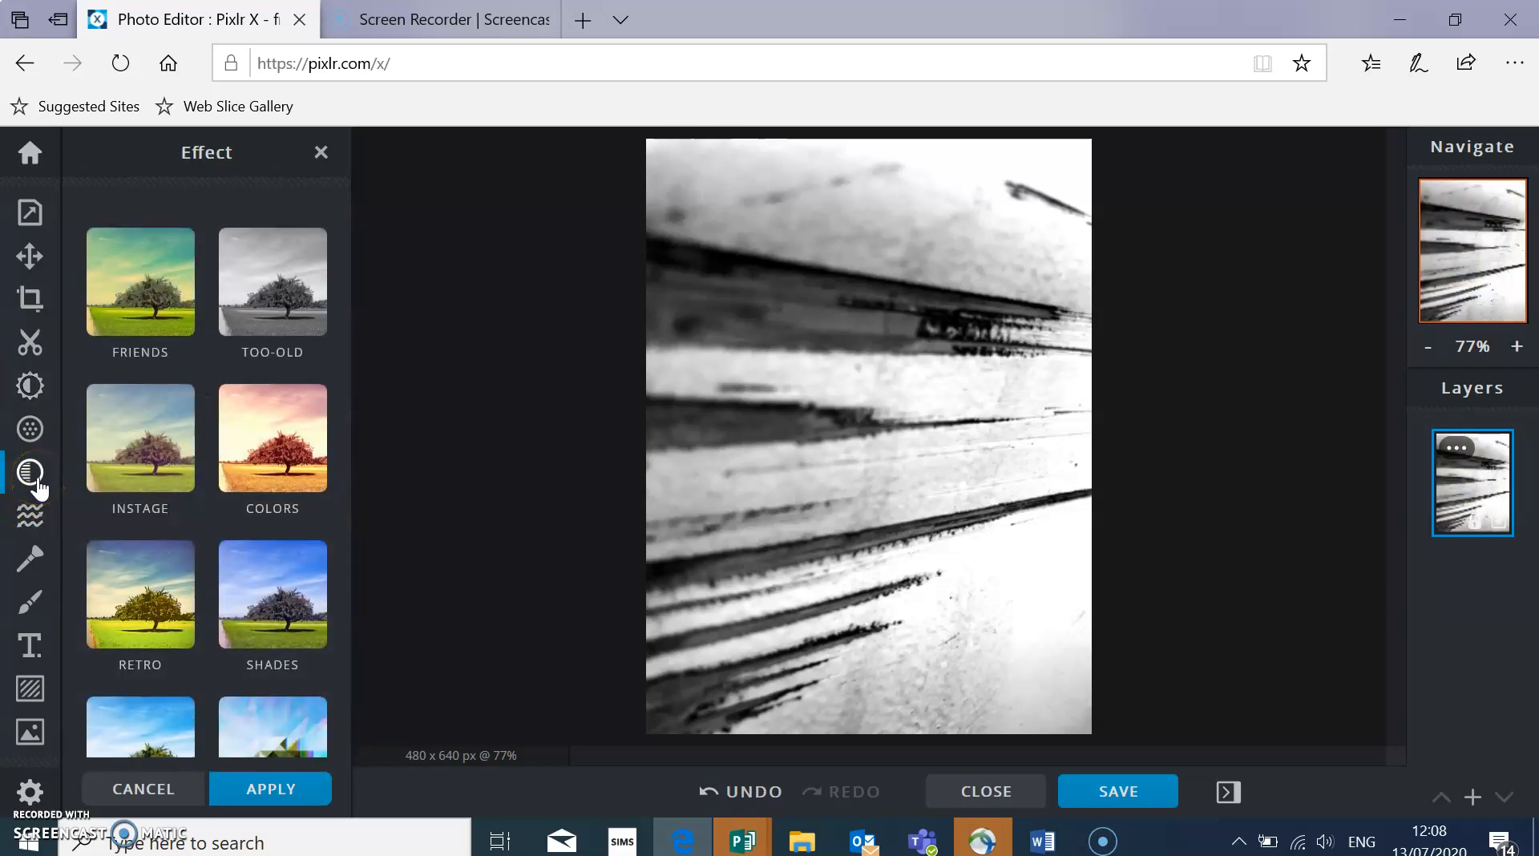
pyautogui.click(258, 281)
pyautogui.scroll(-10, 233, 650)
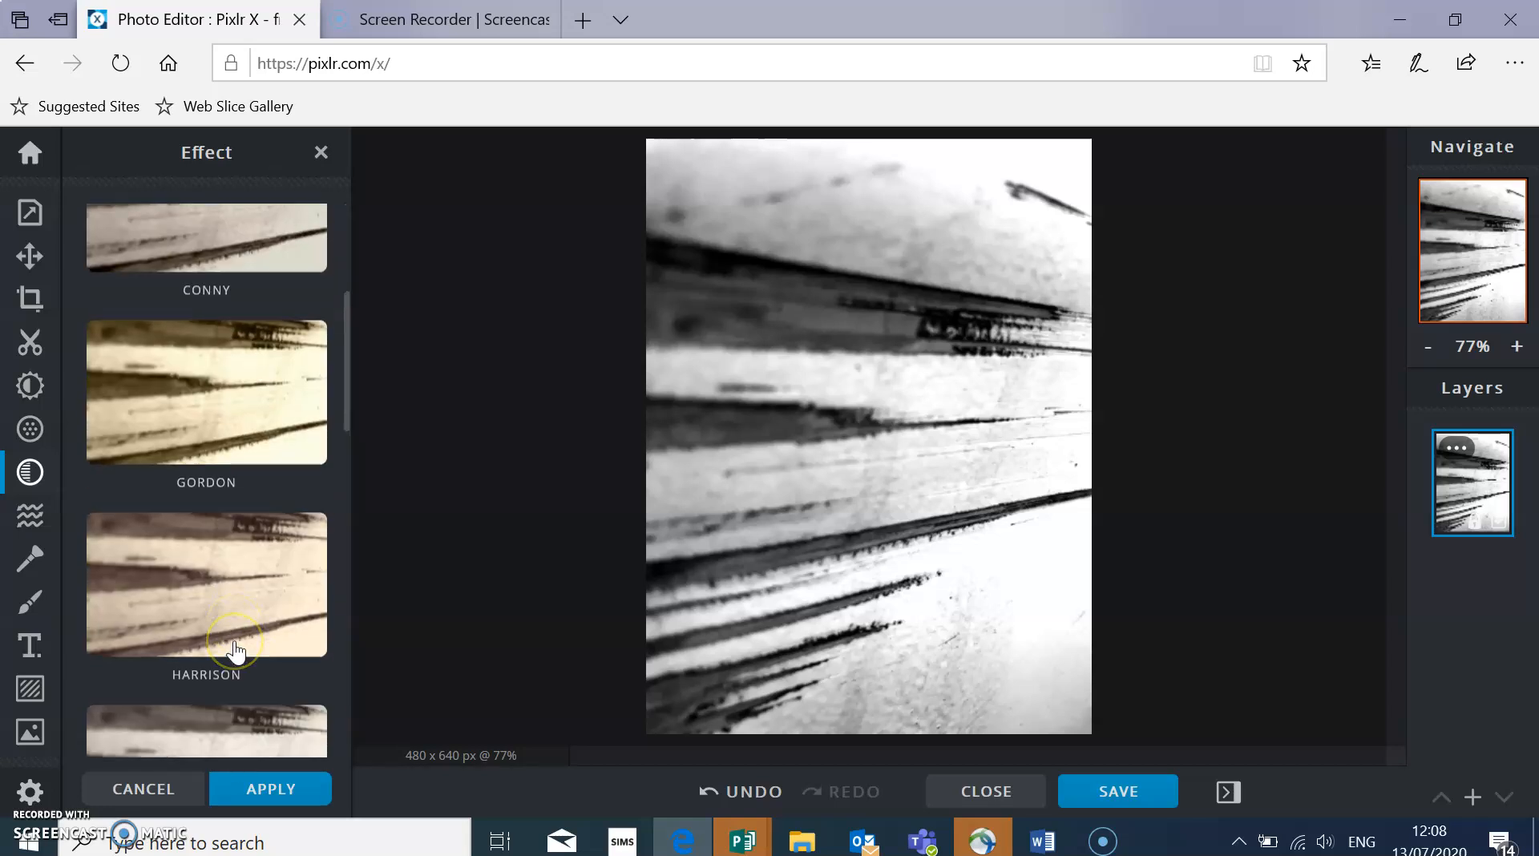
pyautogui.click(192, 505)
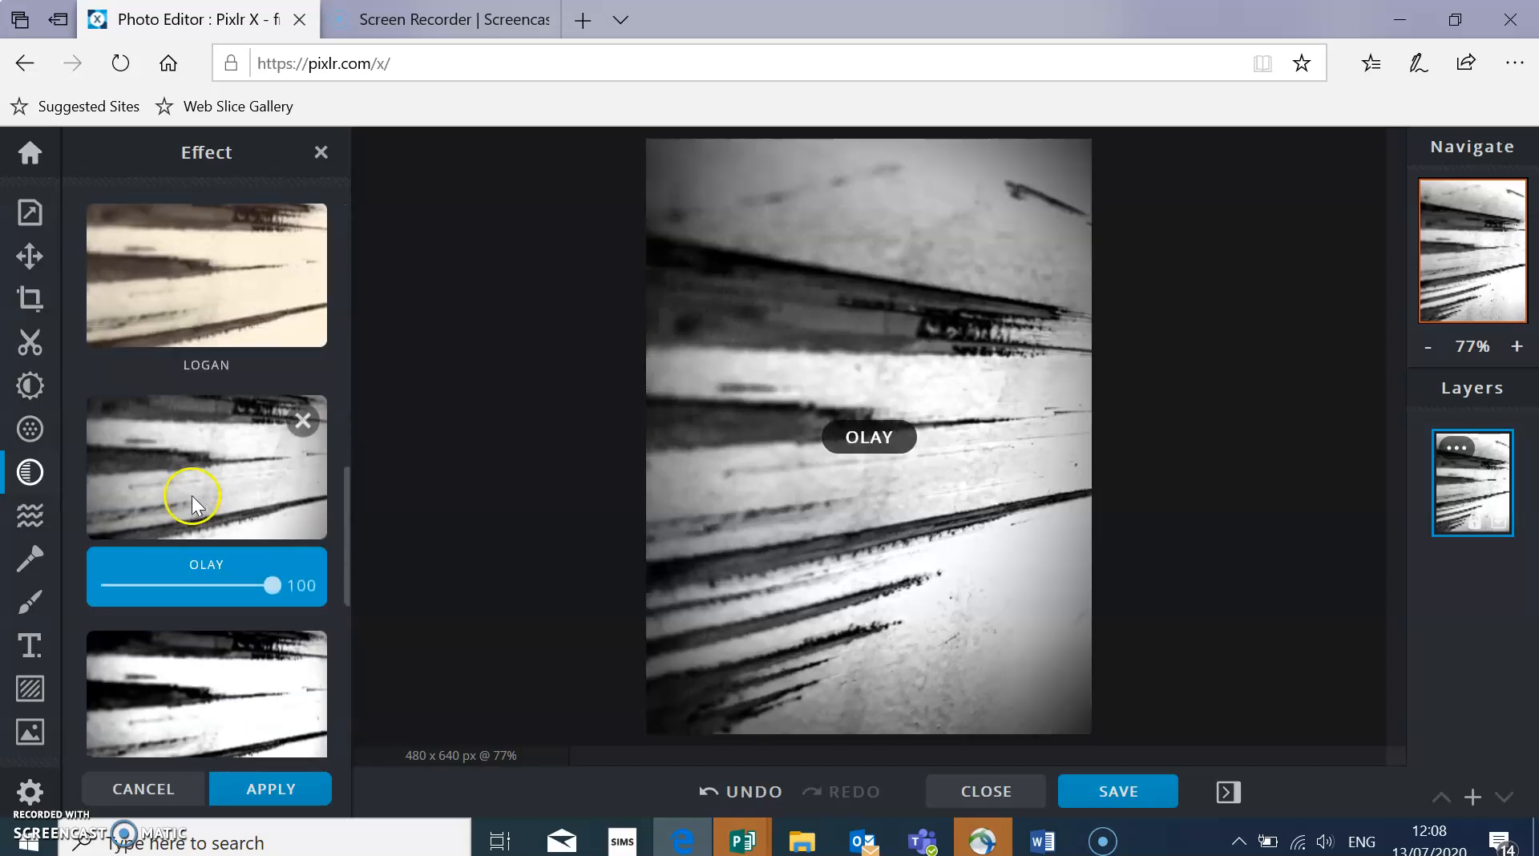
pyautogui.scroll(-3, 191, 501)
pyautogui.click(206, 457)
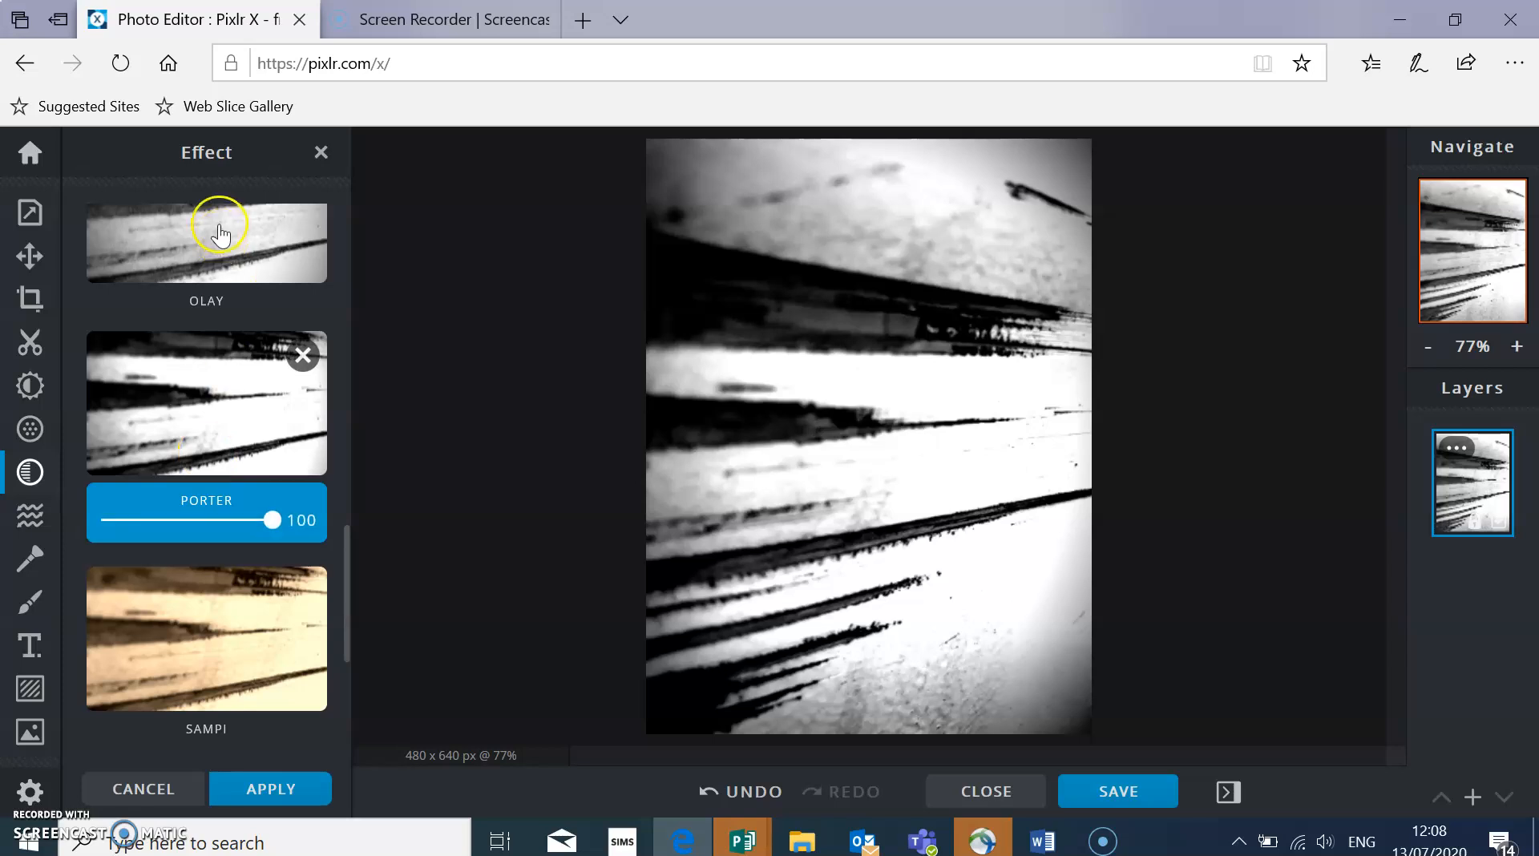
pyautogui.click(212, 229)
pyautogui.scroll(-5, 173, 561)
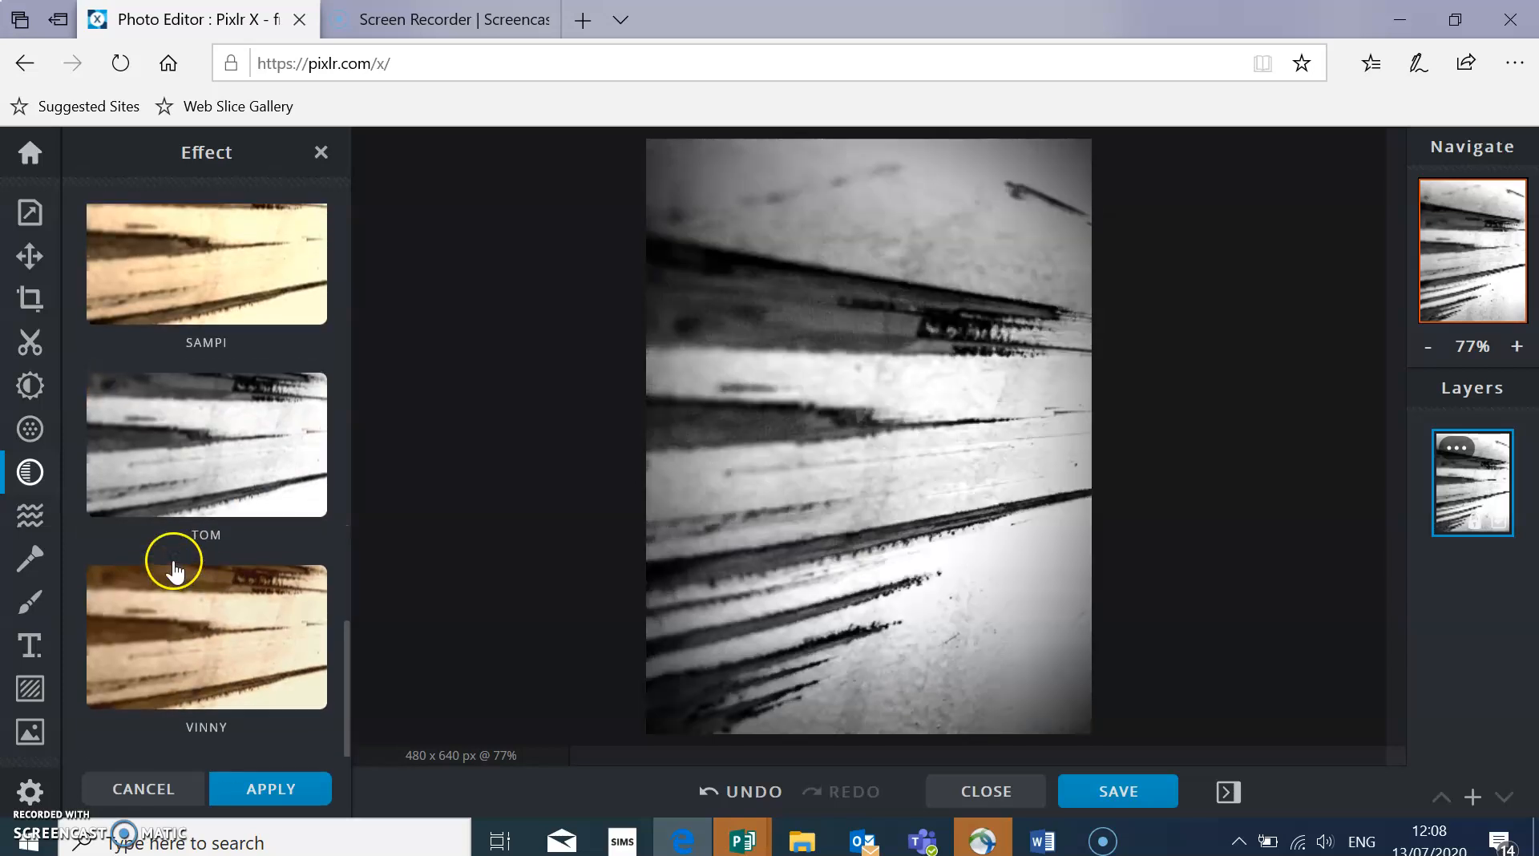
pyautogui.click(167, 489)
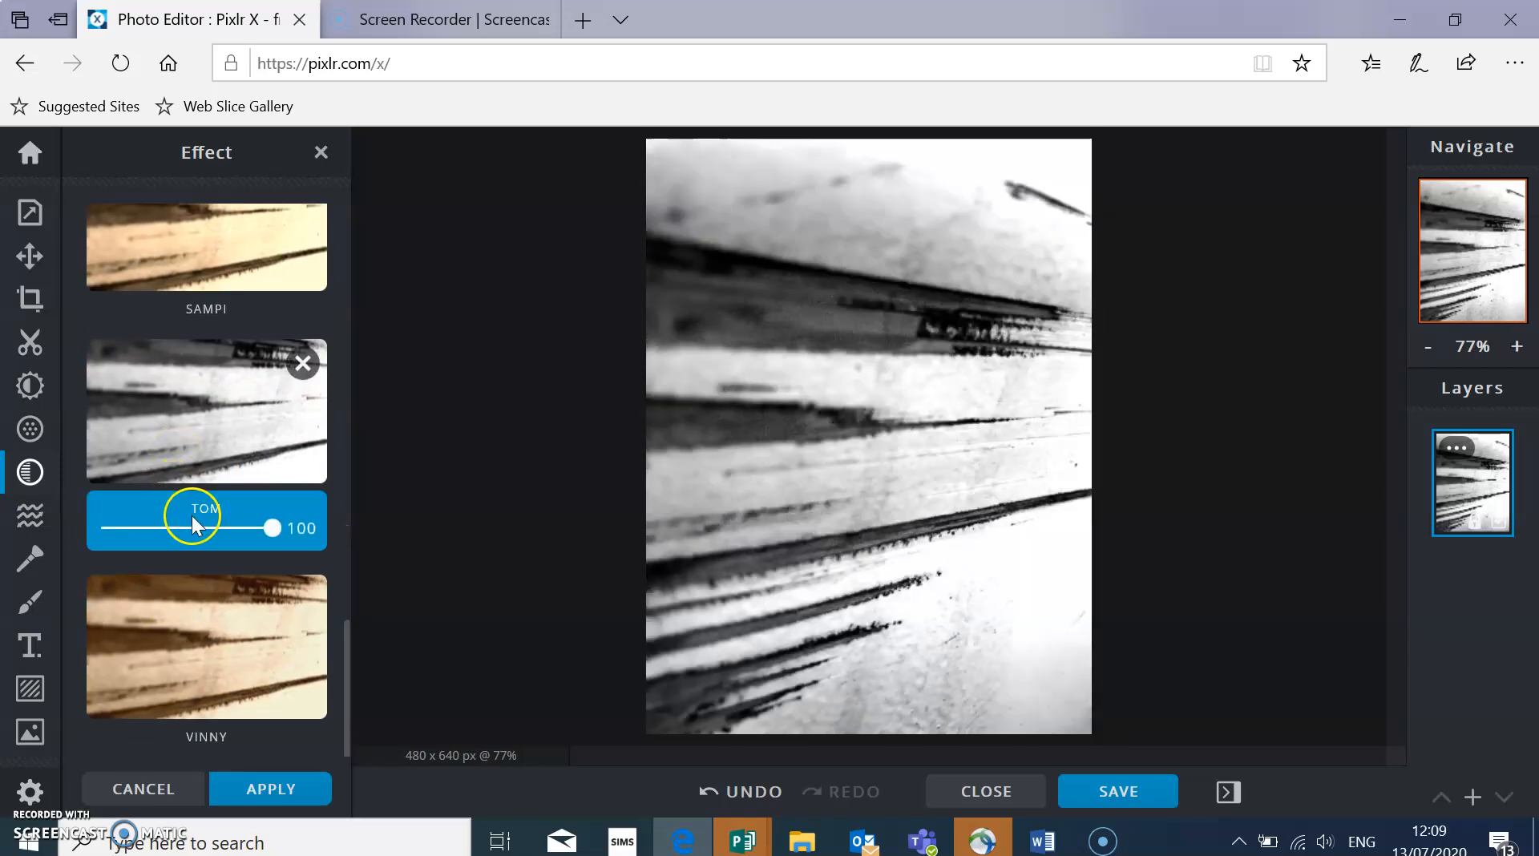
# Compare the Agnes effect with Olay, and use Olay at a strength of 41.
pyautogui.scroll(6, 191, 521)
pyautogui.click(168, 466)
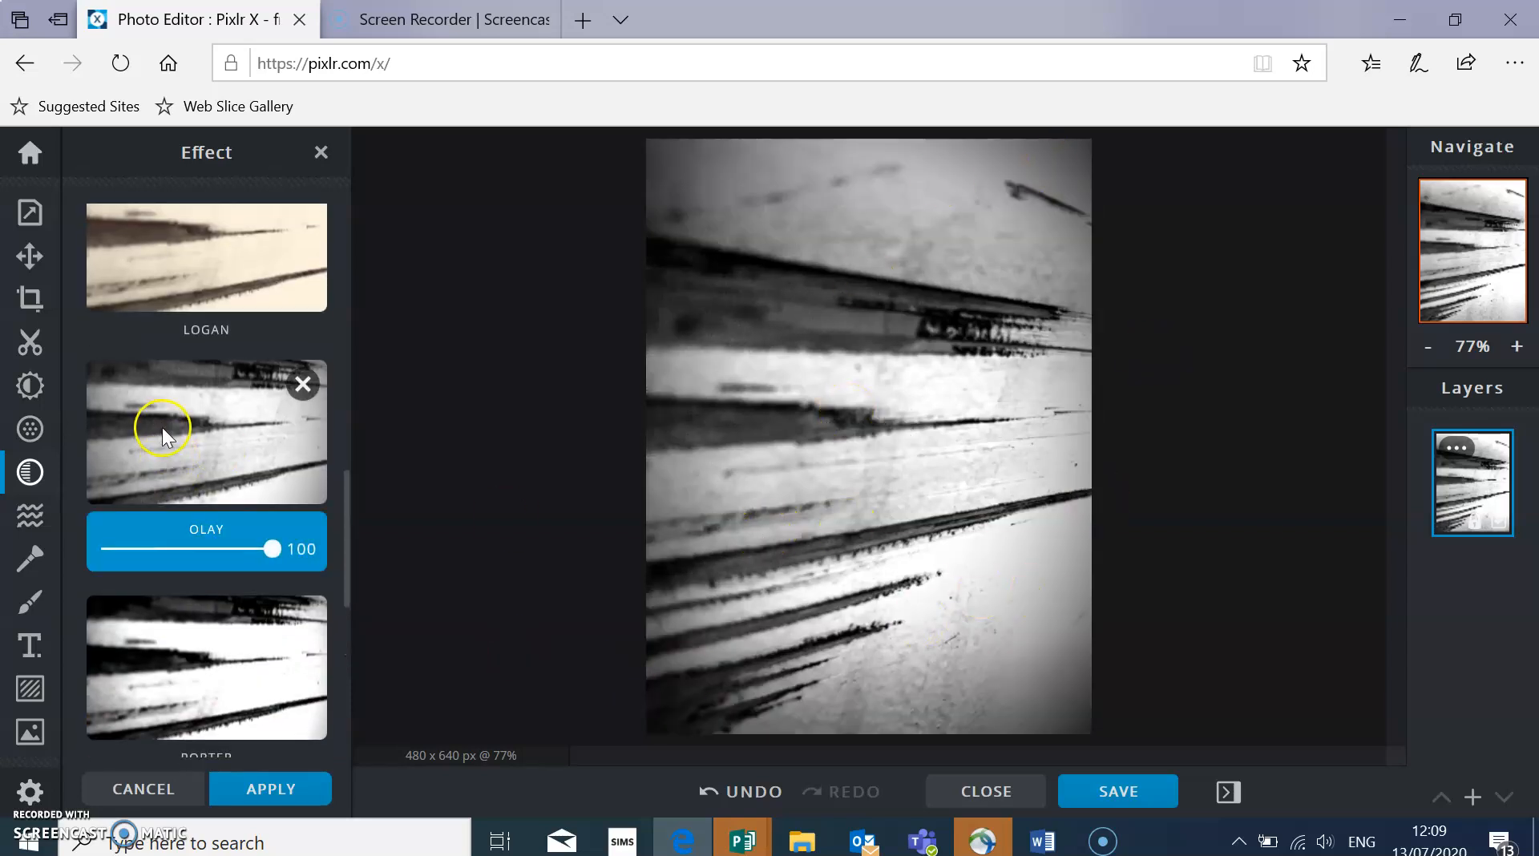
pyautogui.scroll(15, 164, 437)
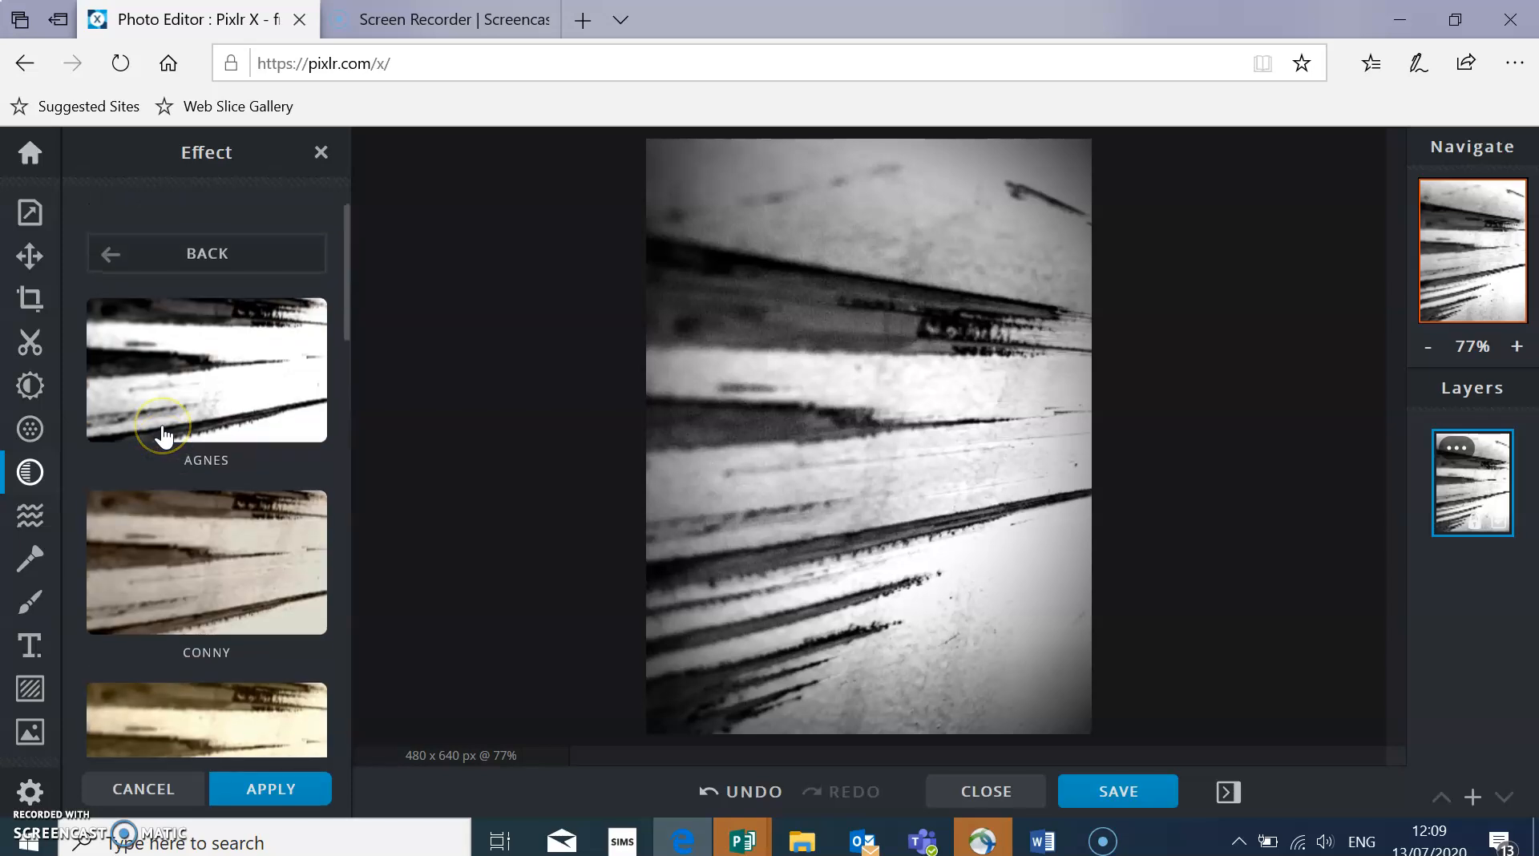
pyautogui.click(249, 359)
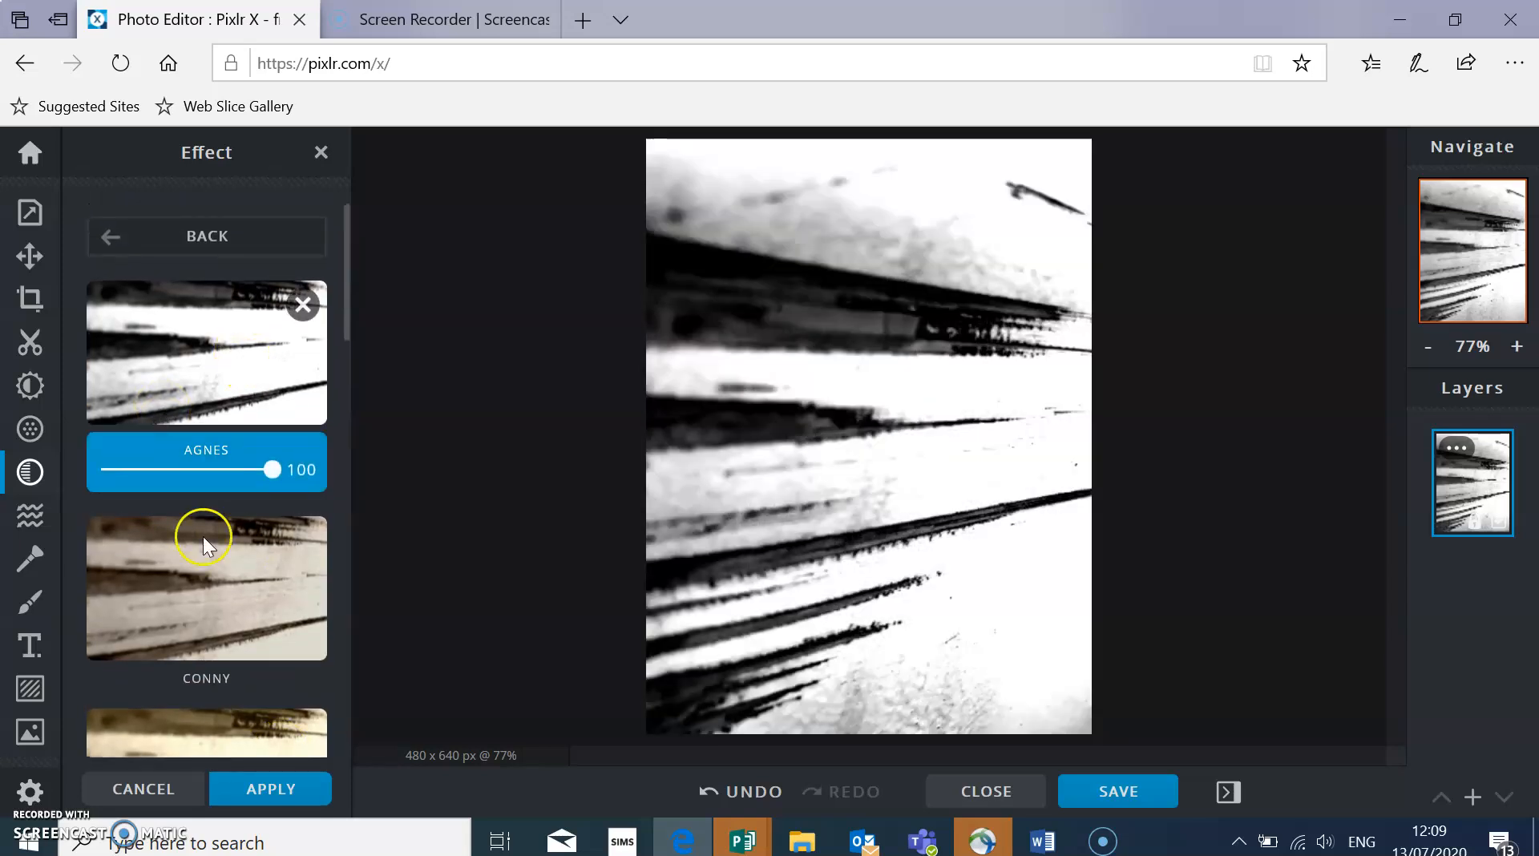
pyautogui.scroll(-15, 200, 709)
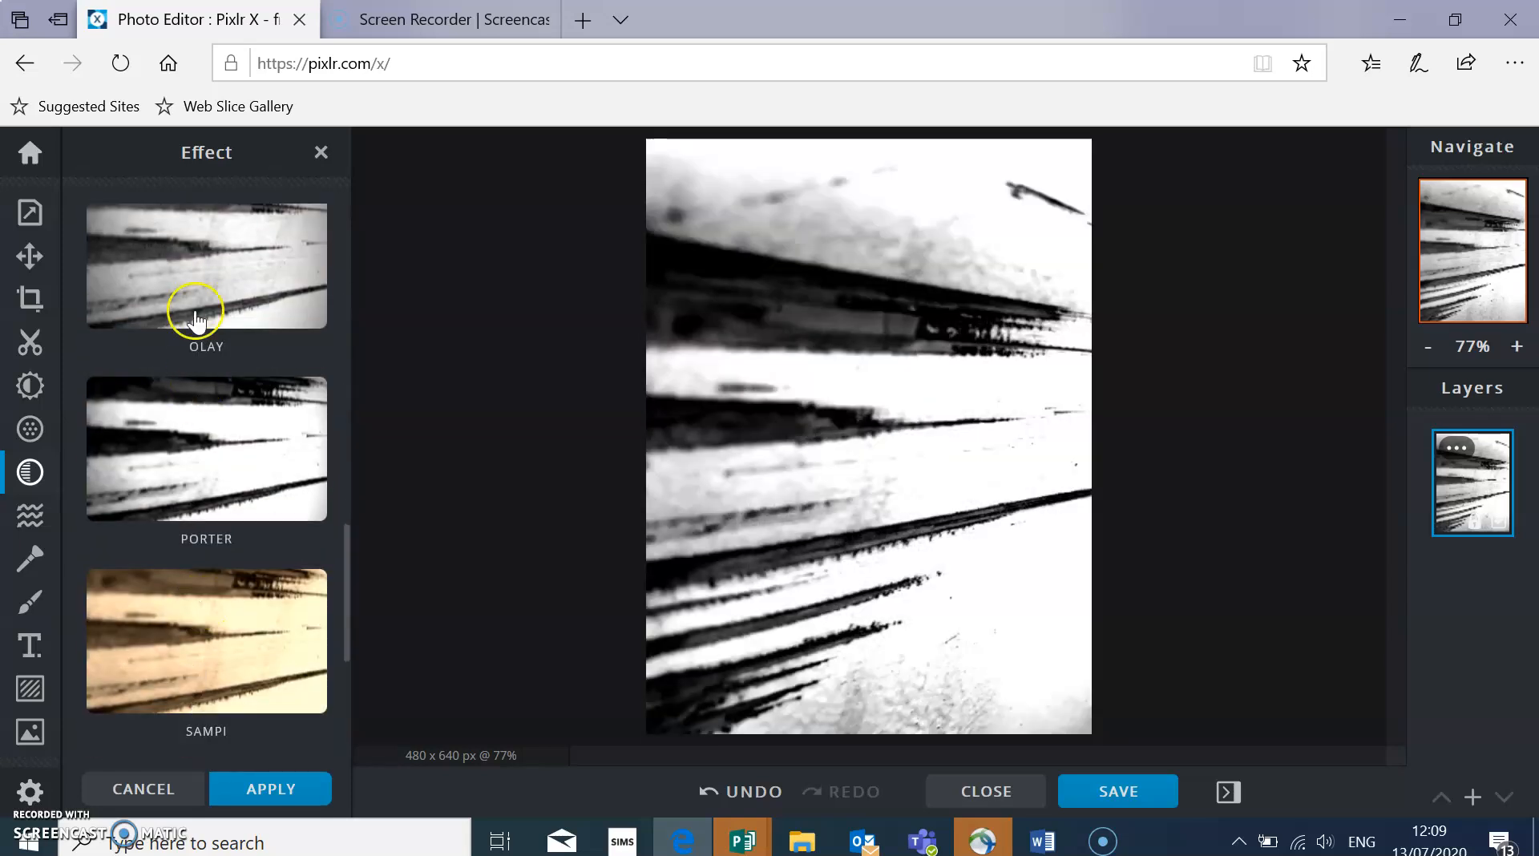
pyautogui.click(194, 319)
pyautogui.moveTo(272, 337); pyautogui.dragTo(176, 330)
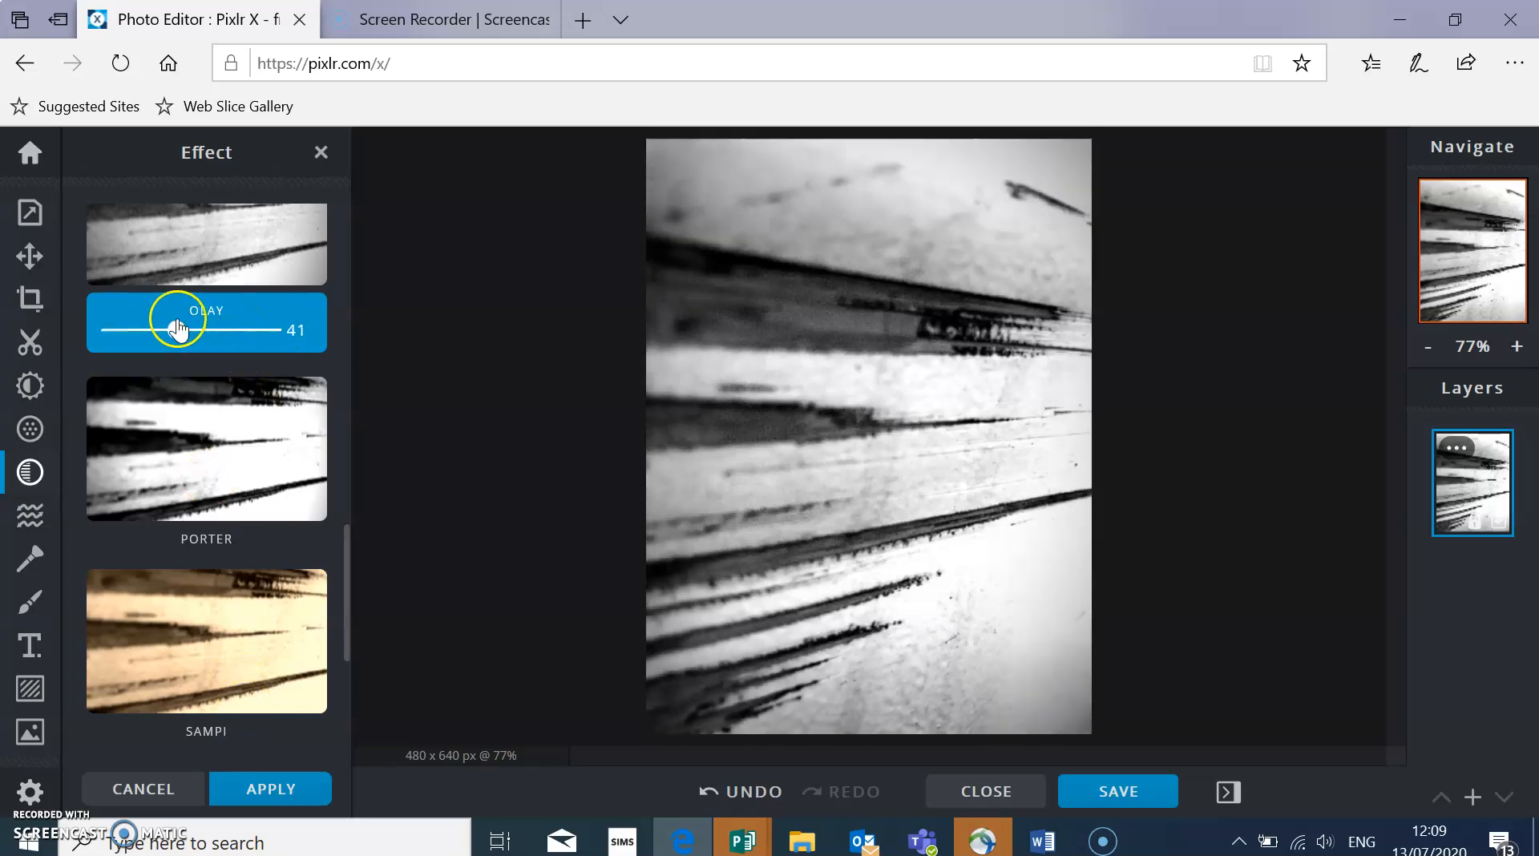
# Download the edited photo as a JPG named corrosion edit.
pyautogui.click(1091, 795)
pyautogui.click(1092, 746)
pyautogui.click(907, 299)
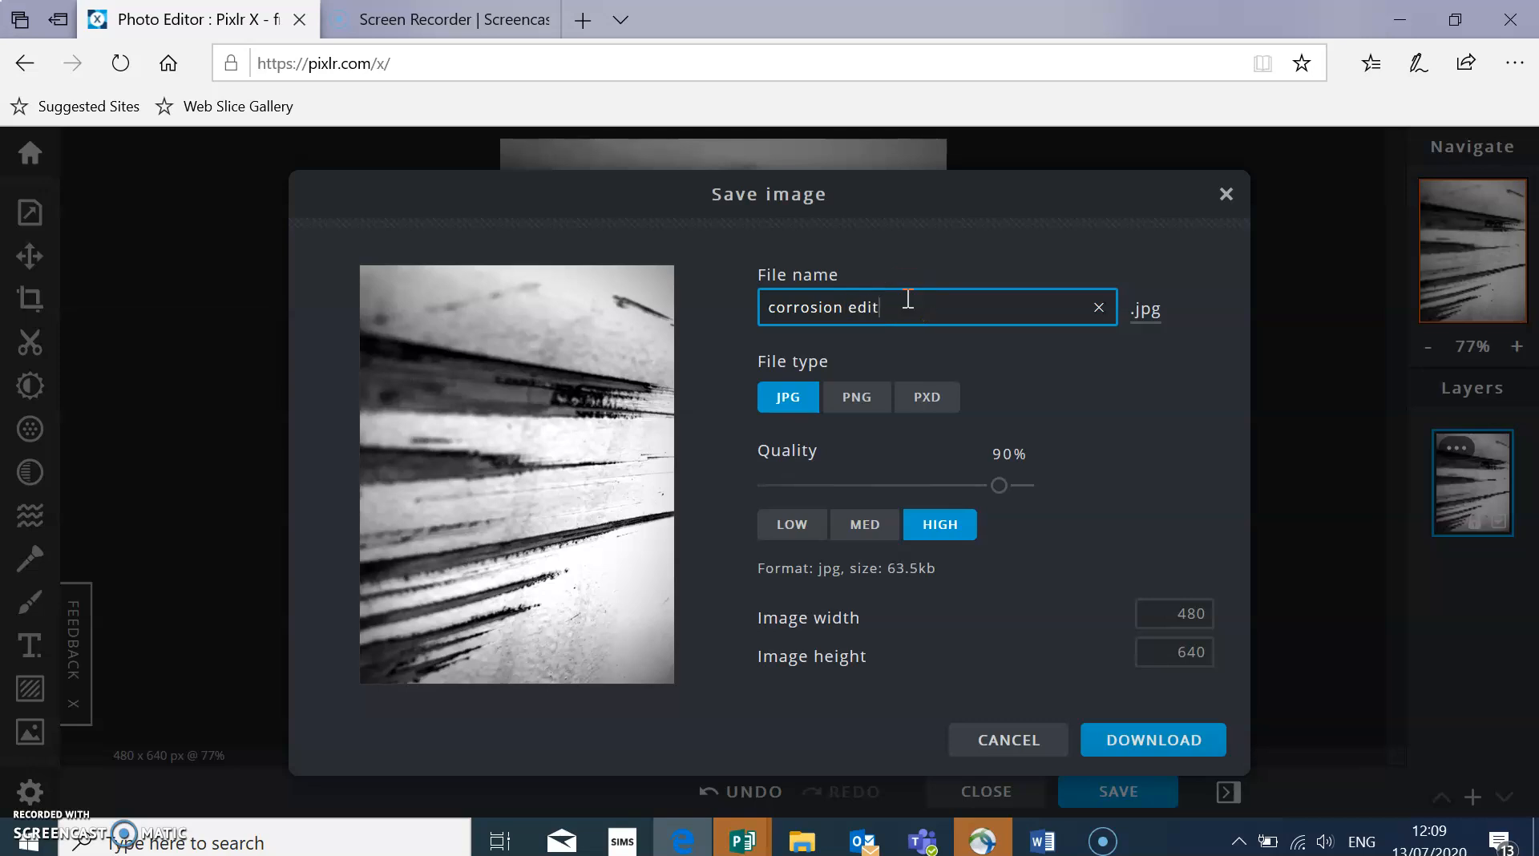
pyautogui.click(1192, 736)
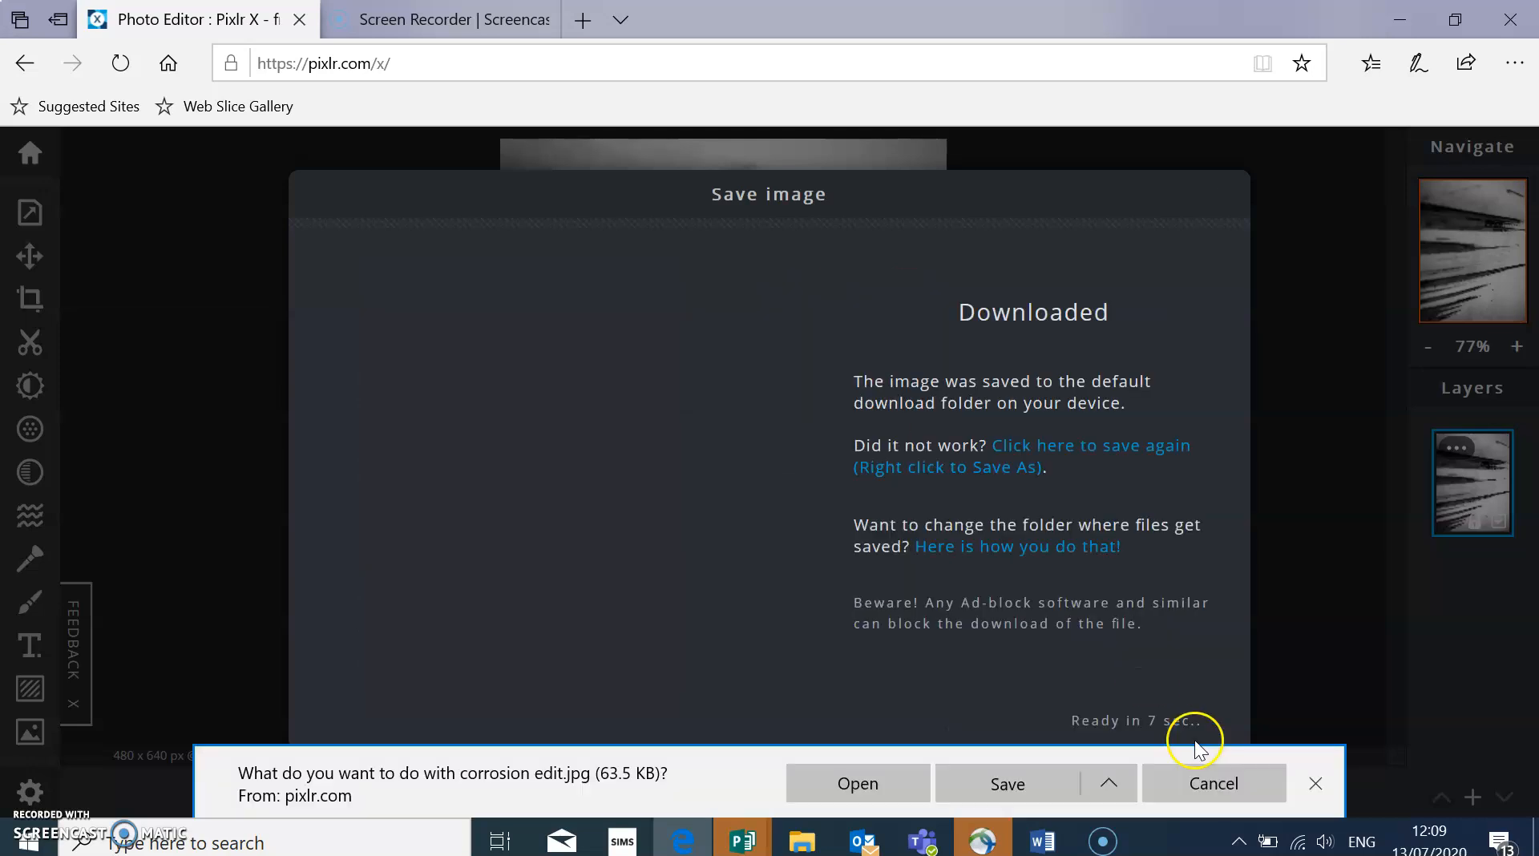
# Save the downloaded corrosion edit file in the abstract photographs folder on the home drive.
pyautogui.click(1109, 790)
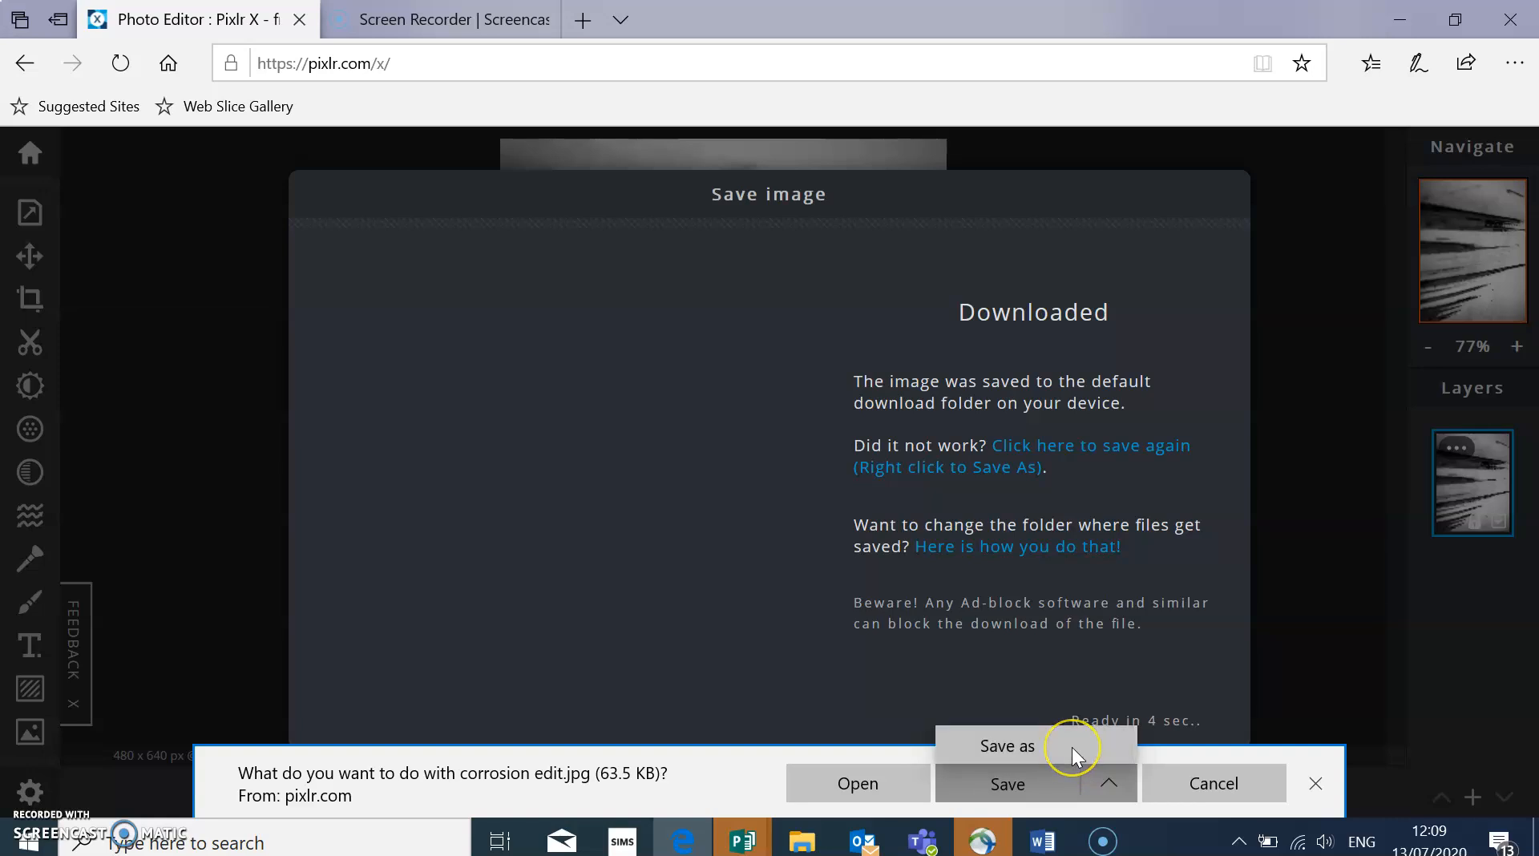
pyautogui.click(1071, 747)
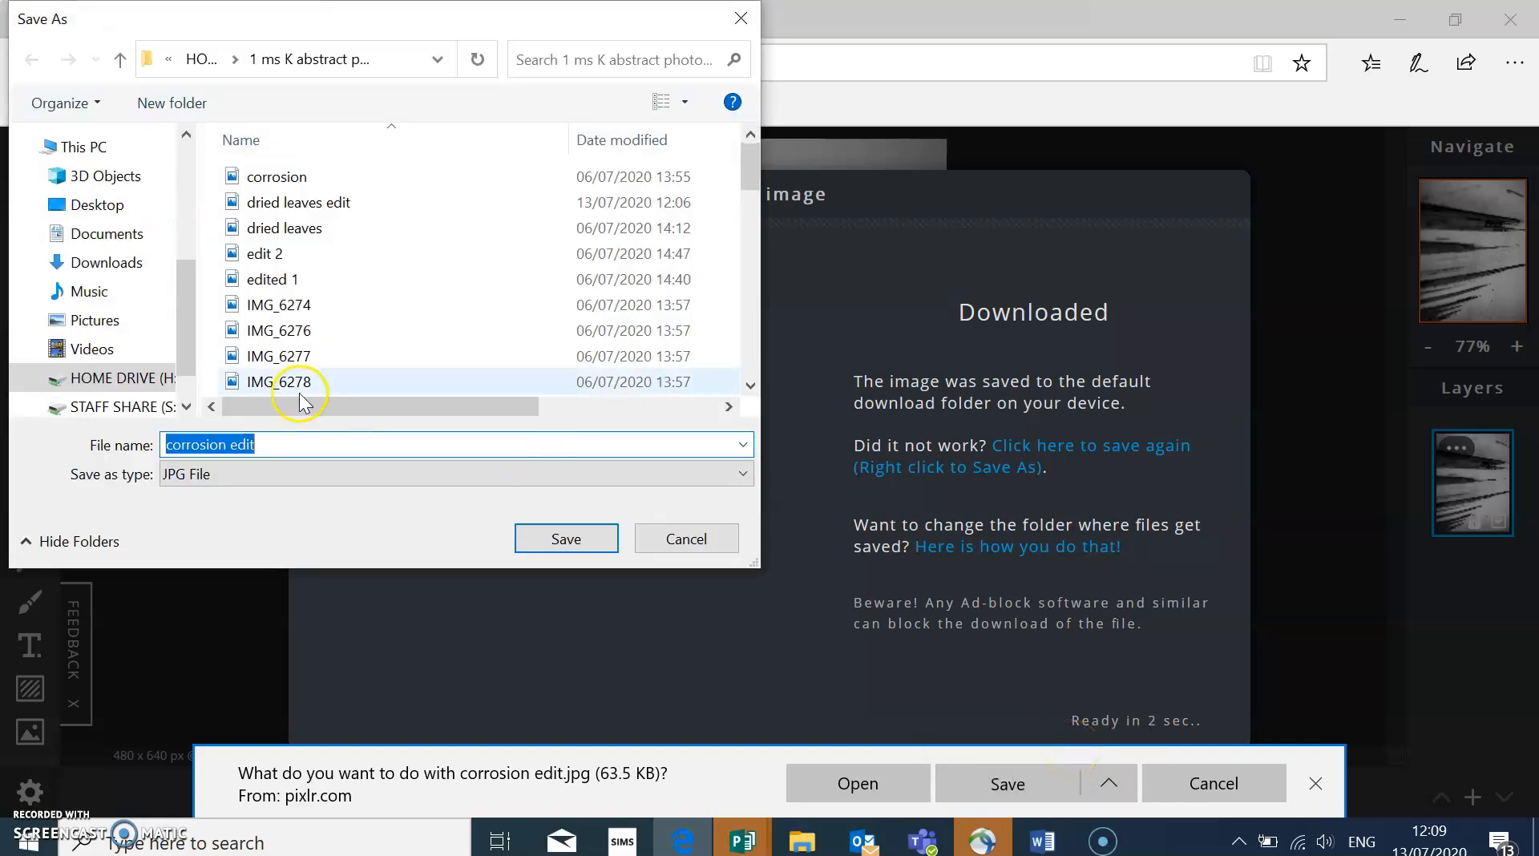
pyautogui.press('Right')
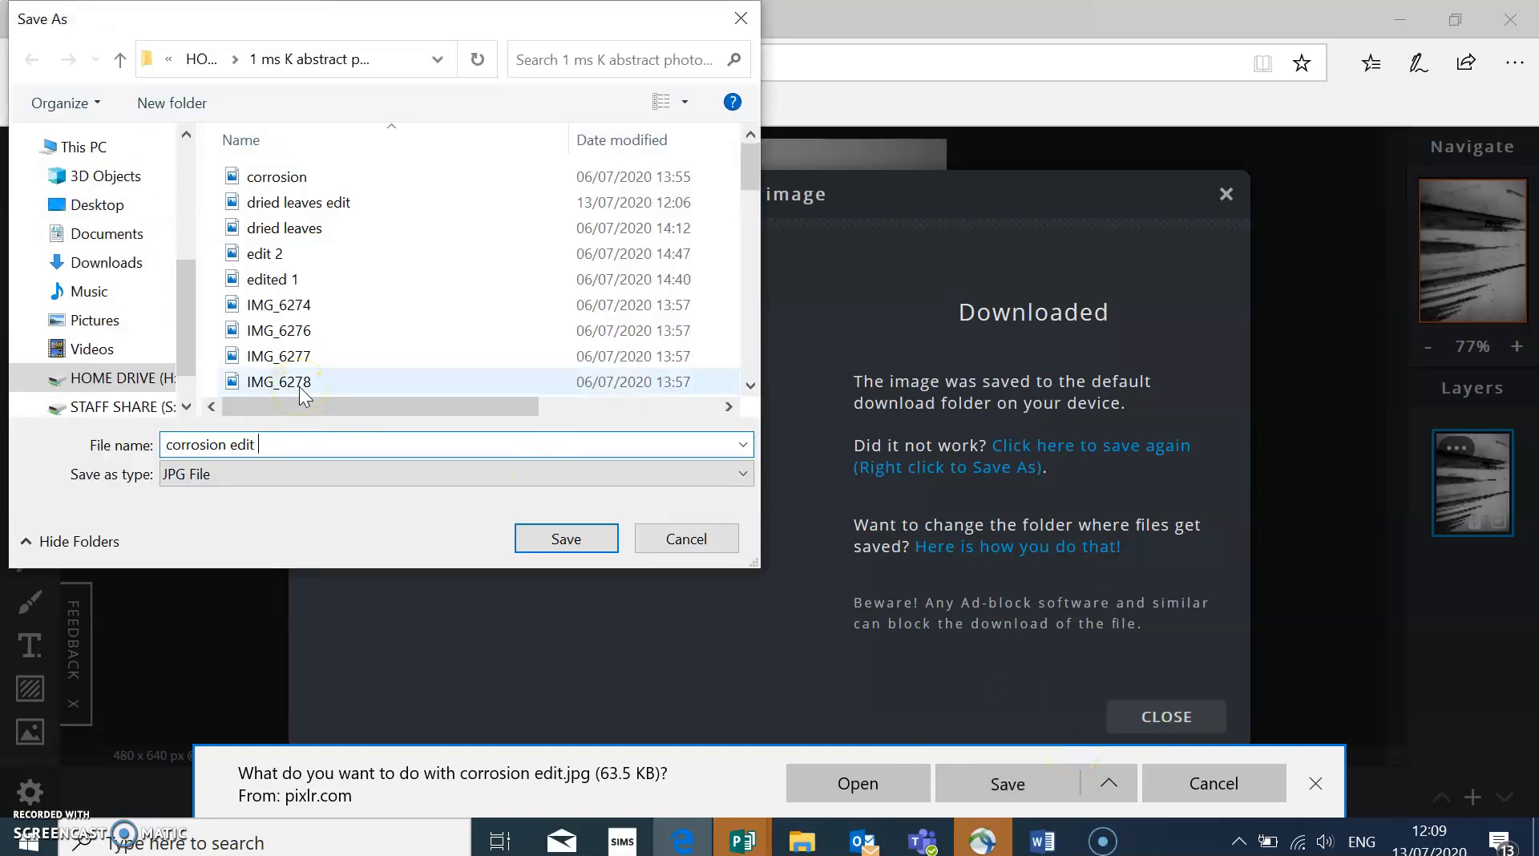
pyautogui.press('Return')
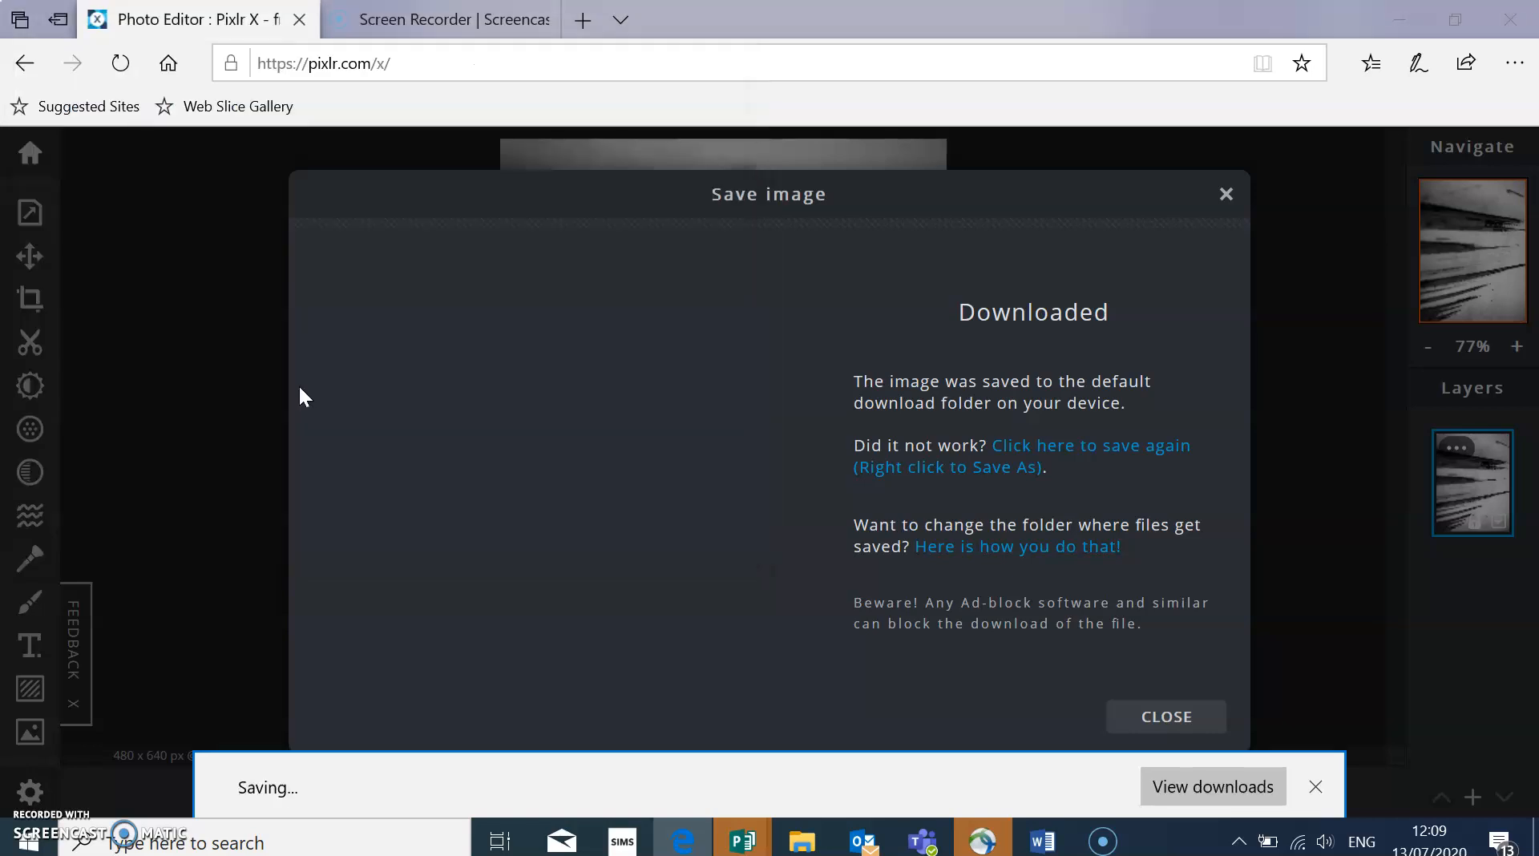